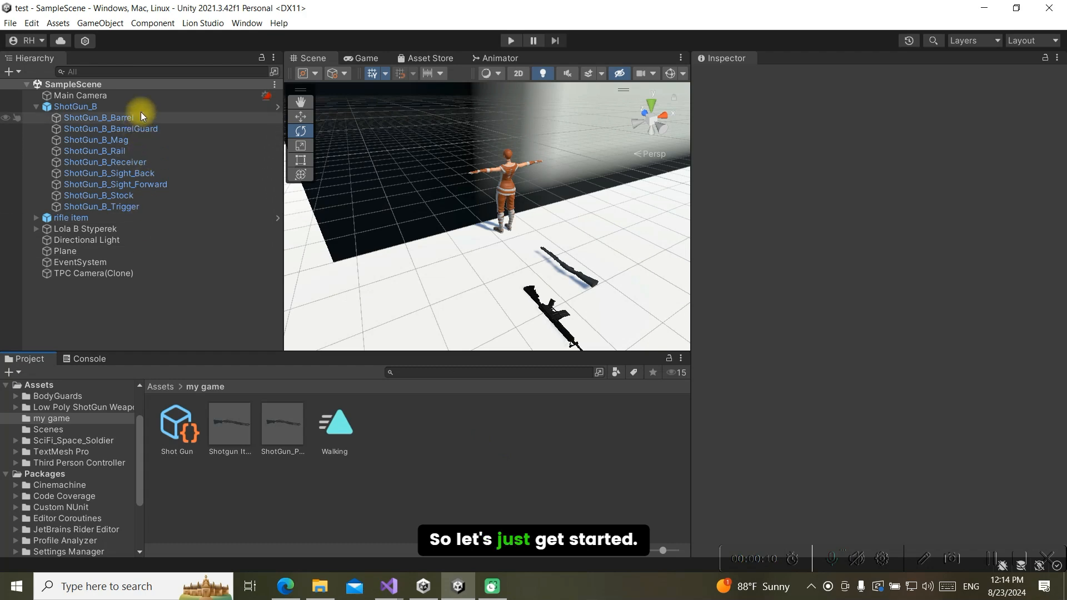
Delete the ShotGun_B object from the scene
{"action": "left_click", "coordinate": [141, 110]}
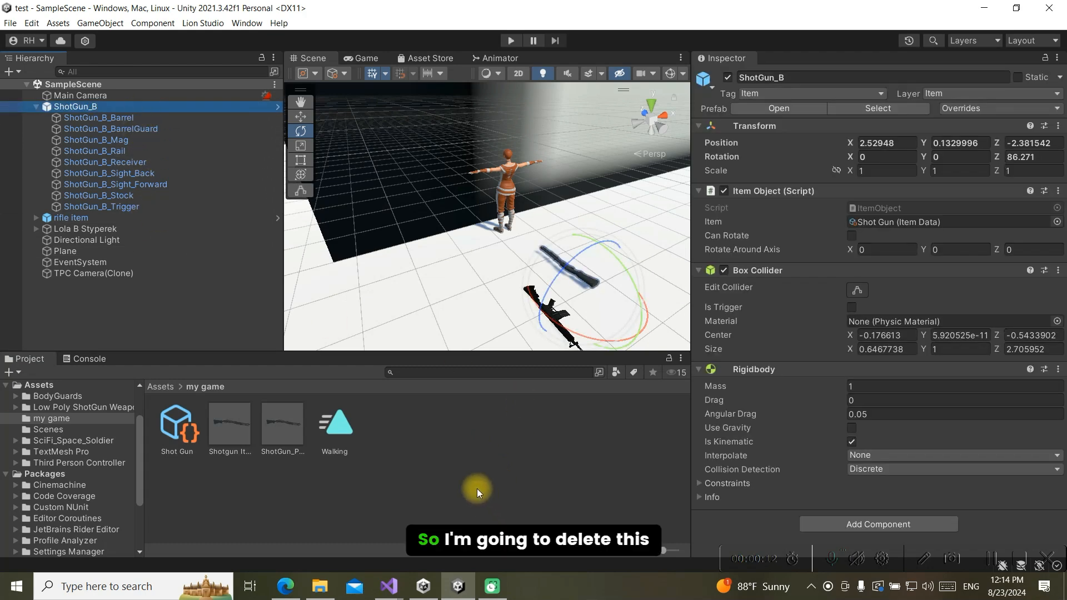
{"action": "key", "text": "Delete"}
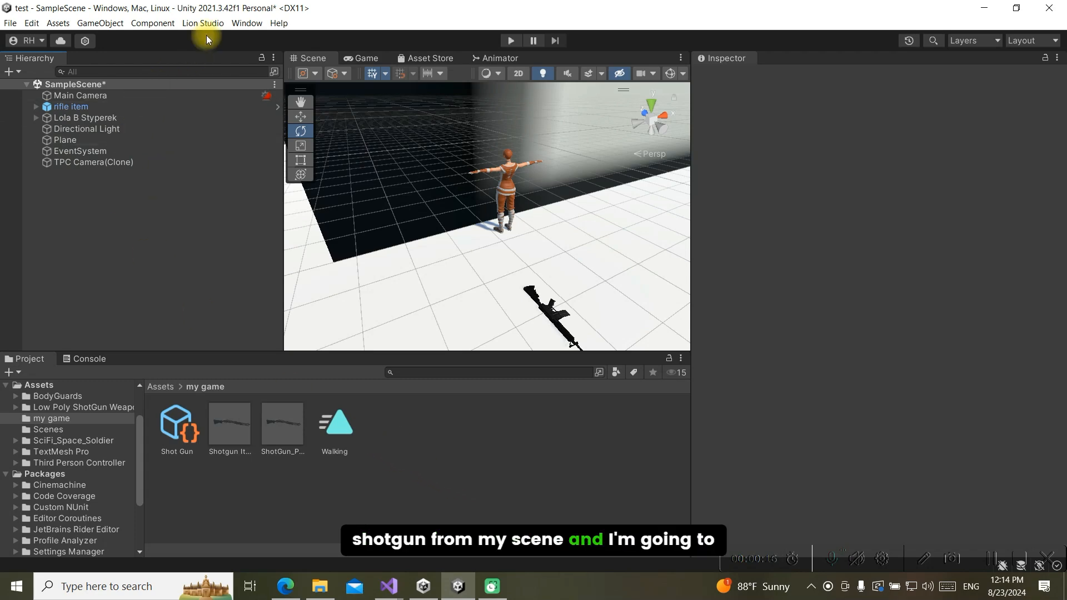
{"action": "left_click", "coordinate": [244, 23]}
{"action": "left_click", "coordinate": [280, 149]}
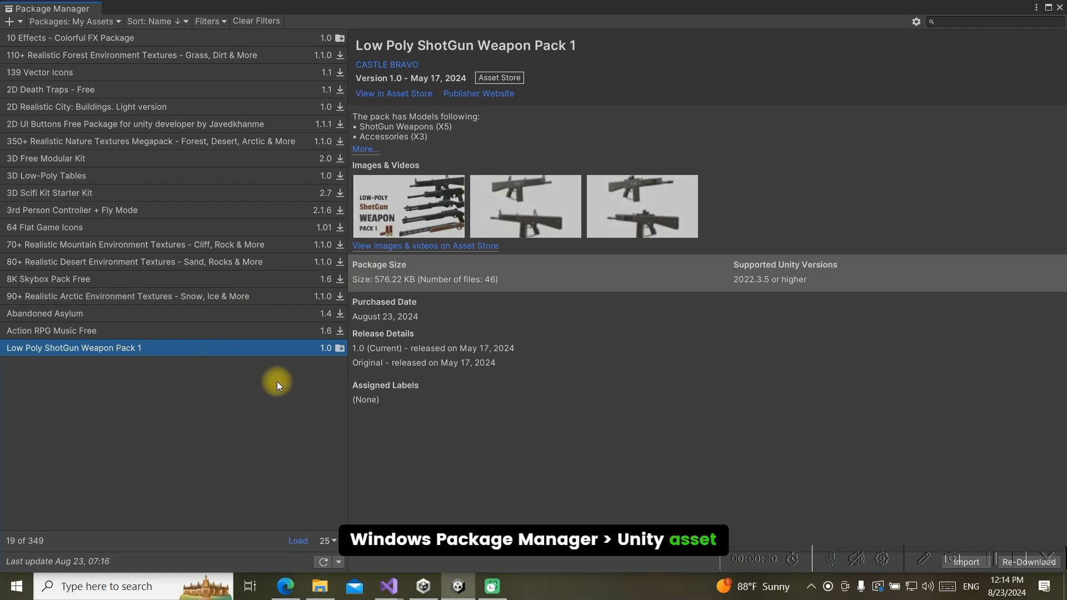
{"action": "left_click", "coordinate": [1059, 7]}
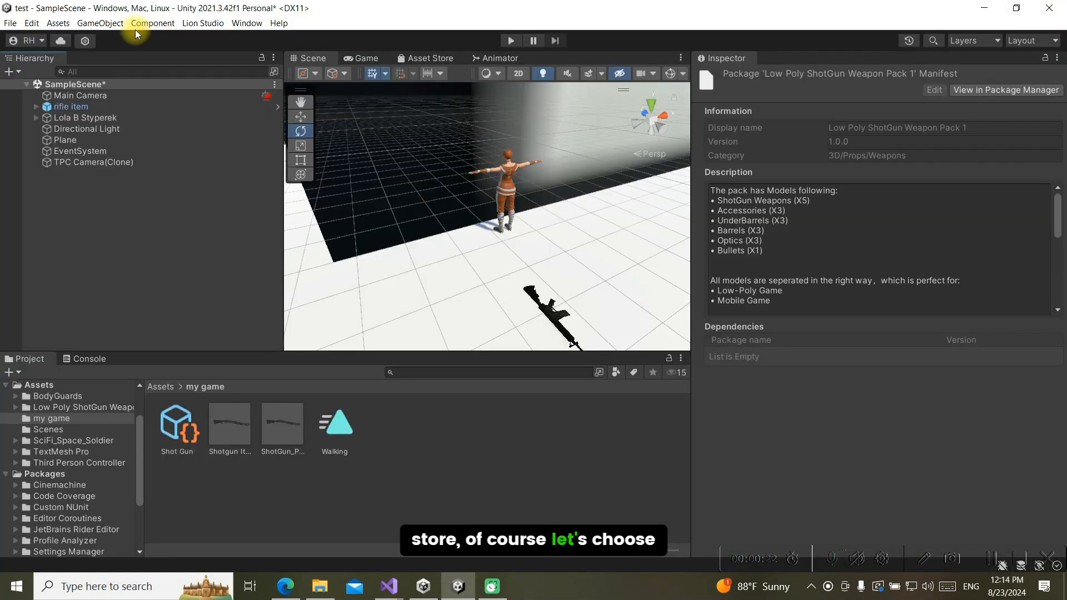
Switch to the Unity Asset Store website in the browser, close the Mixamo search page, and search for "shotgun"
{"action": "left_click", "coordinate": [246, 23]}
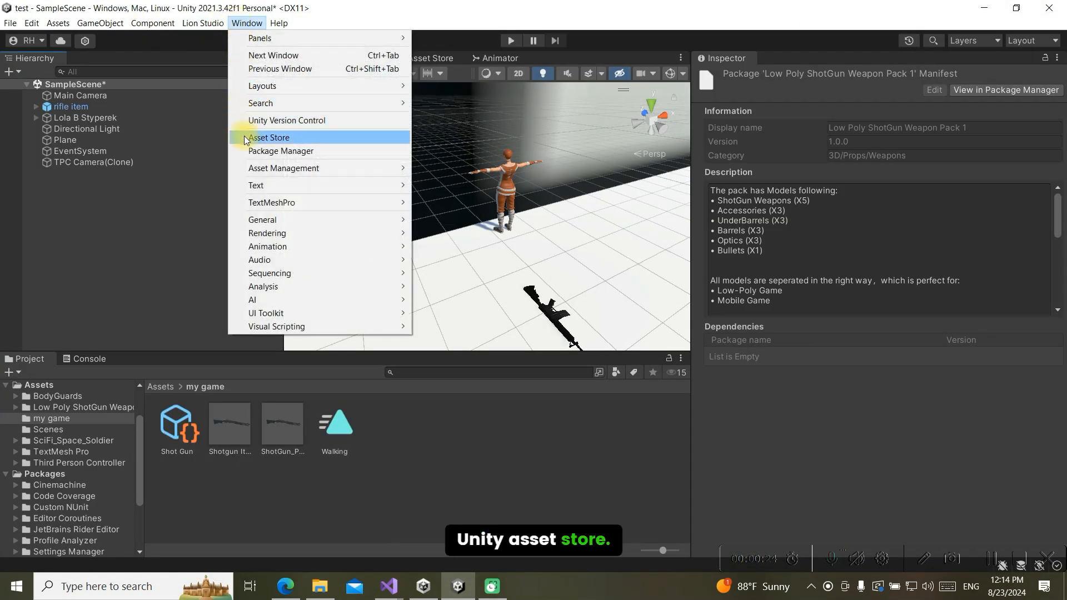
{"action": "left_click", "coordinate": [262, 137]}
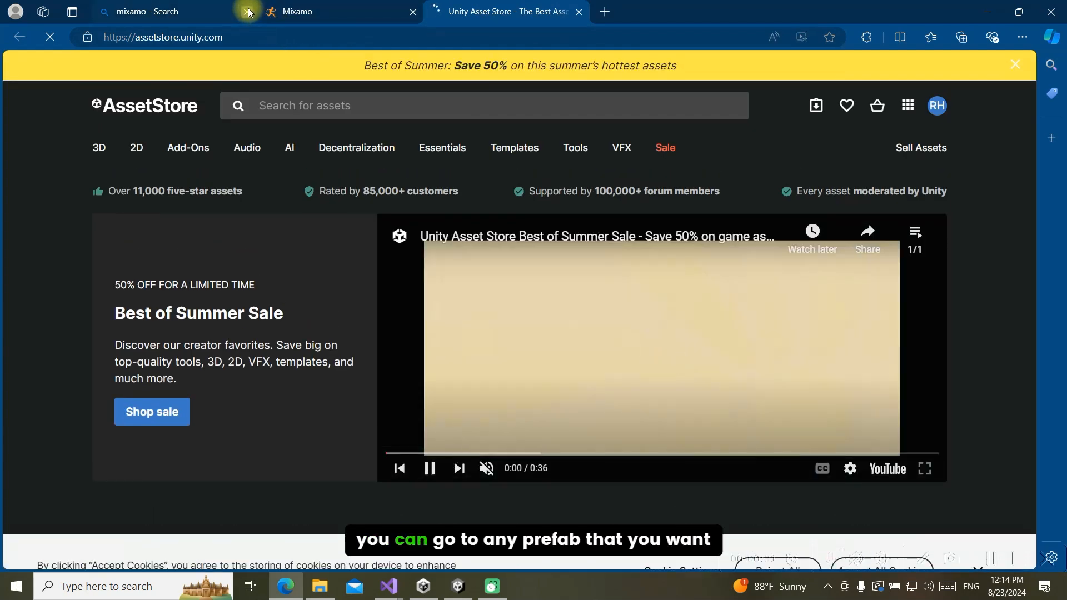
{"action": "left_click", "coordinate": [246, 12]}
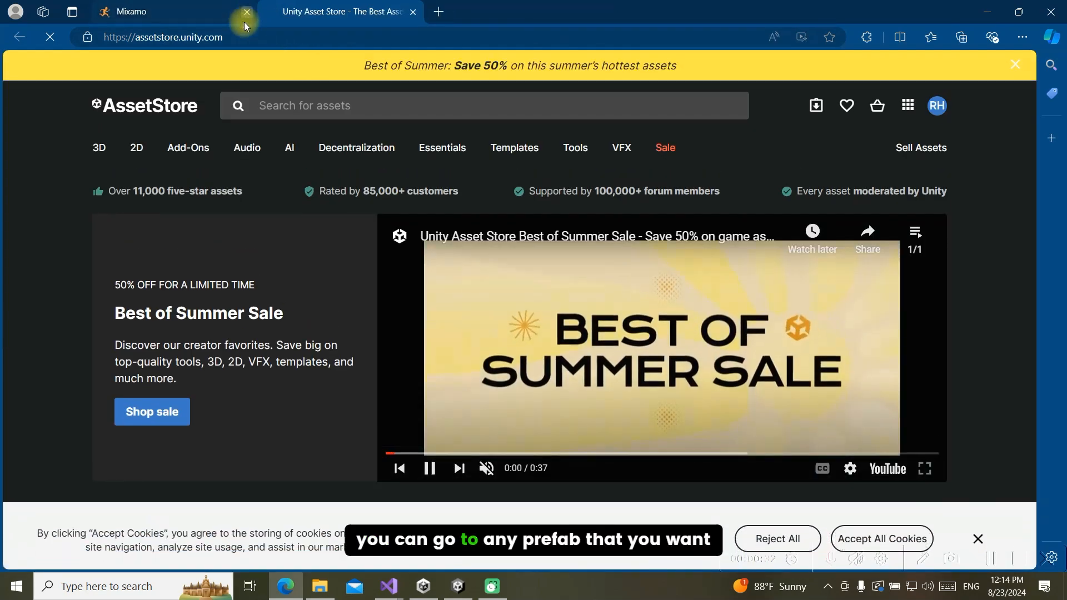
{"action": "left_click", "coordinate": [380, 111]}
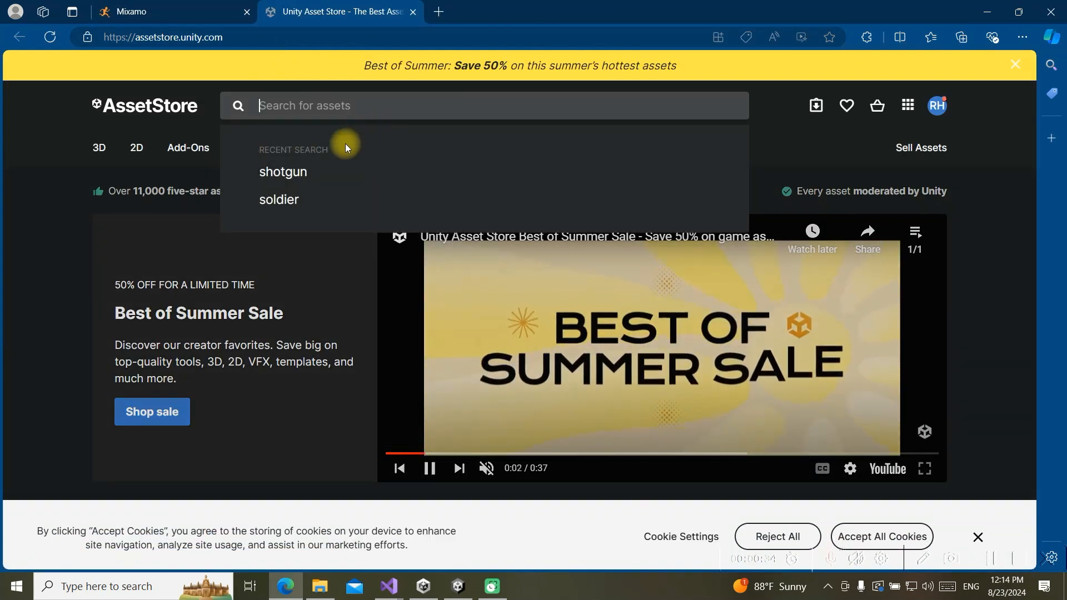
{"action": "left_click", "coordinate": [334, 162]}
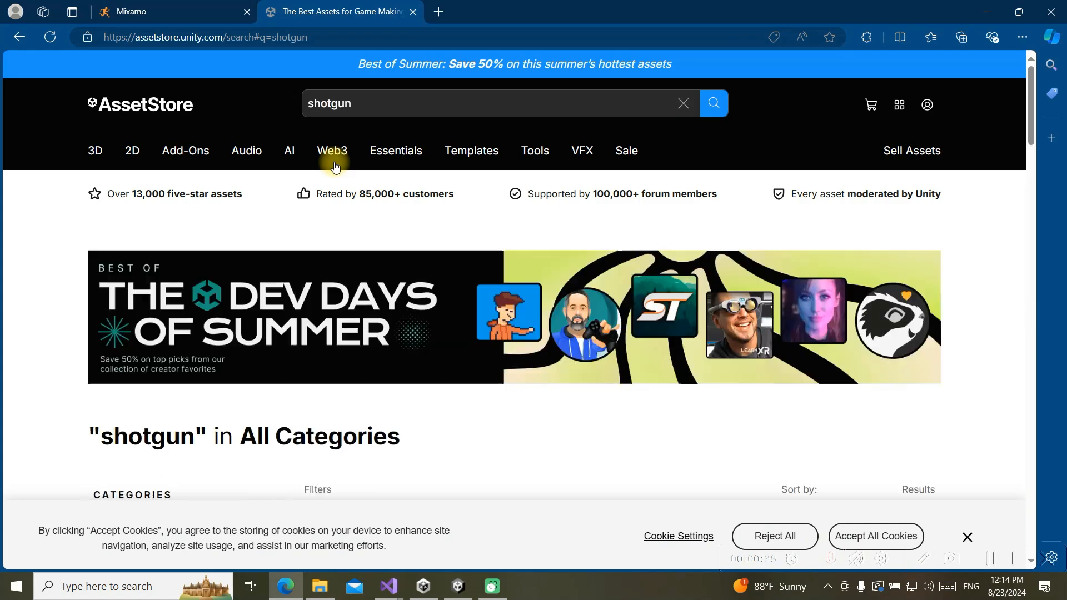
Browse the shotgun search results and filter them to show only free assets
{"action": "scroll", "coordinate": [335, 167], "scroll_direction": "down", "scroll_amount": 8}
{"action": "scroll", "coordinate": [335, 167], "scroll_direction": "down", "scroll_amount": 3}
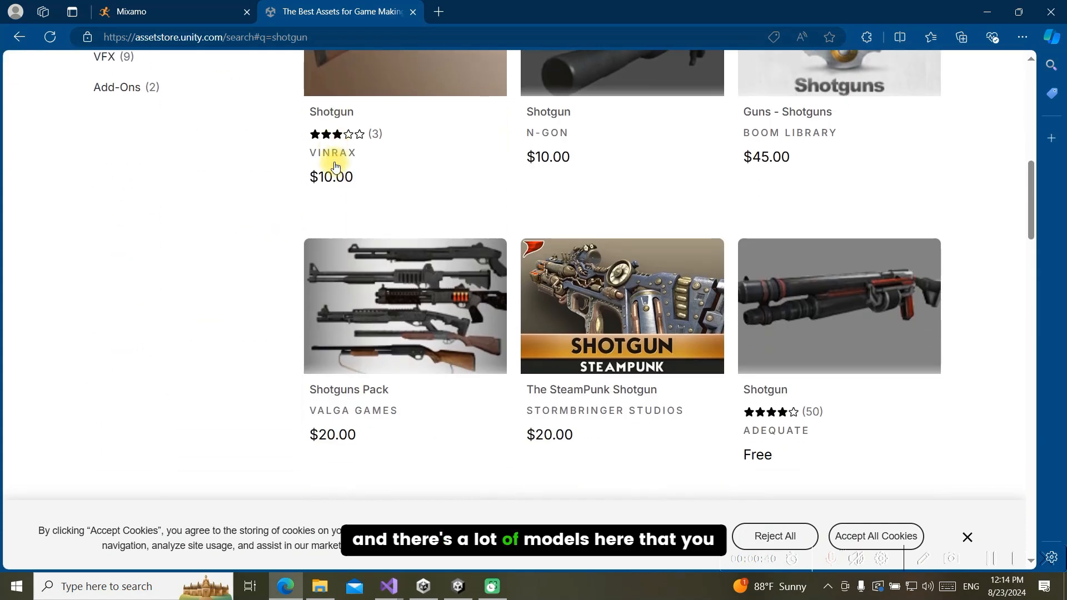
{"action": "scroll", "coordinate": [335, 167], "scroll_direction": "up", "scroll_amount": 3}
{"action": "scroll", "coordinate": [335, 167], "scroll_direction": "down", "scroll_amount": 12}
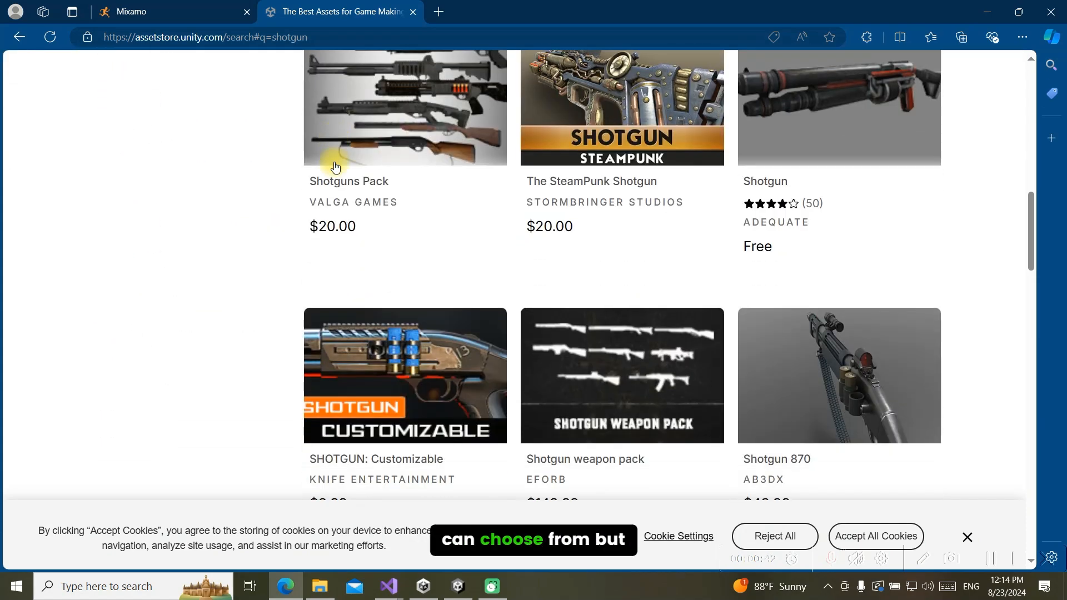
{"action": "scroll", "coordinate": [335, 167], "scroll_direction": "up", "scroll_amount": 14}
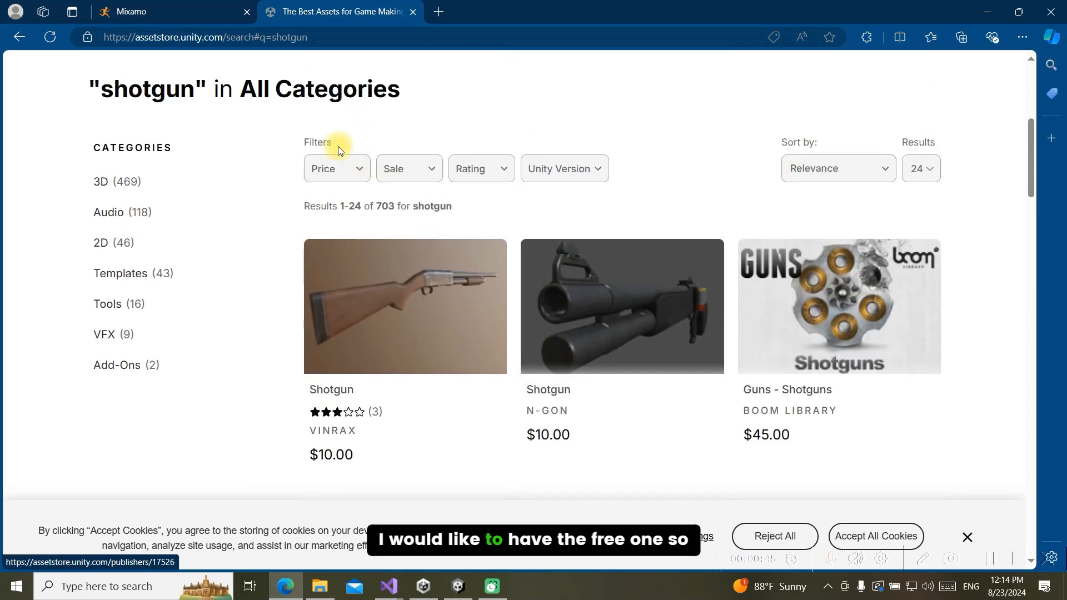
{"action": "left_click", "coordinate": [328, 168]}
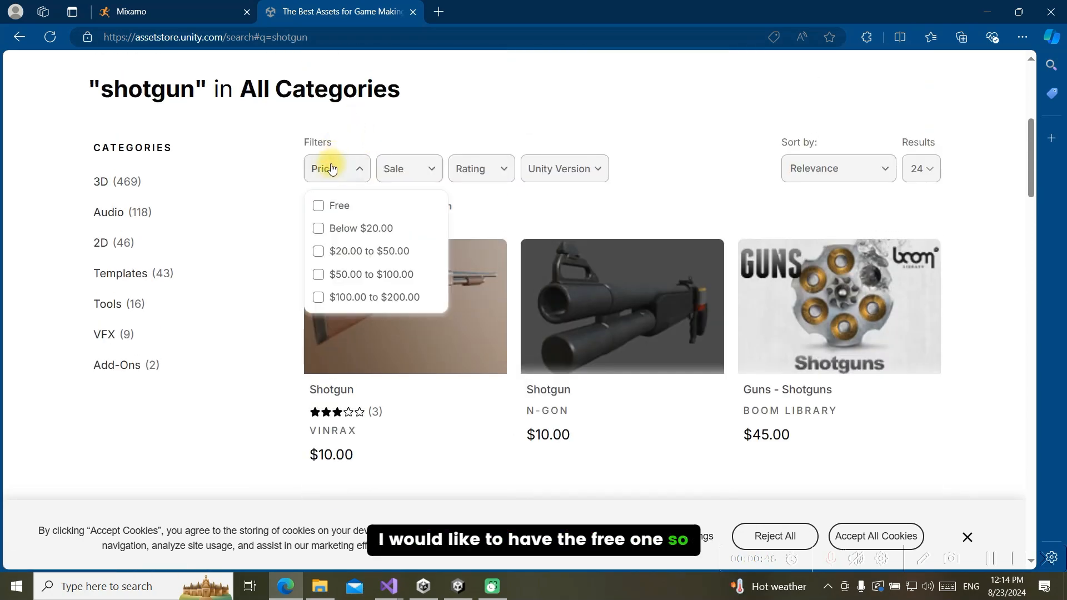
{"action": "left_click", "coordinate": [322, 207]}
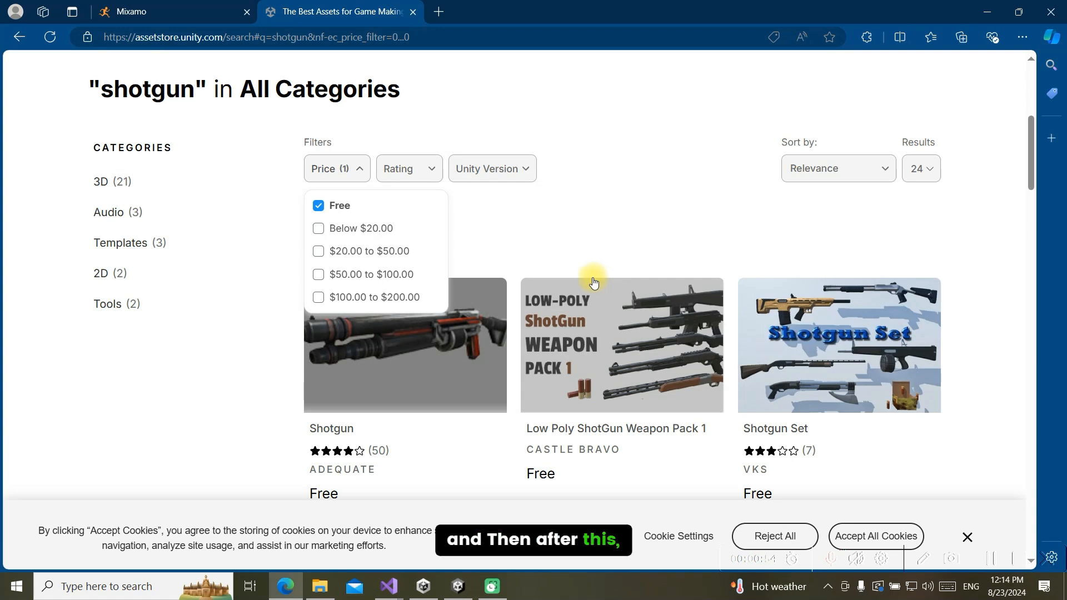
Look through the free shotgun assets and open the page of Low Poly ShotGun Weapon Pack 1
{"action": "scroll", "coordinate": [631, 362], "scroll_direction": "down", "scroll_amount": 3}
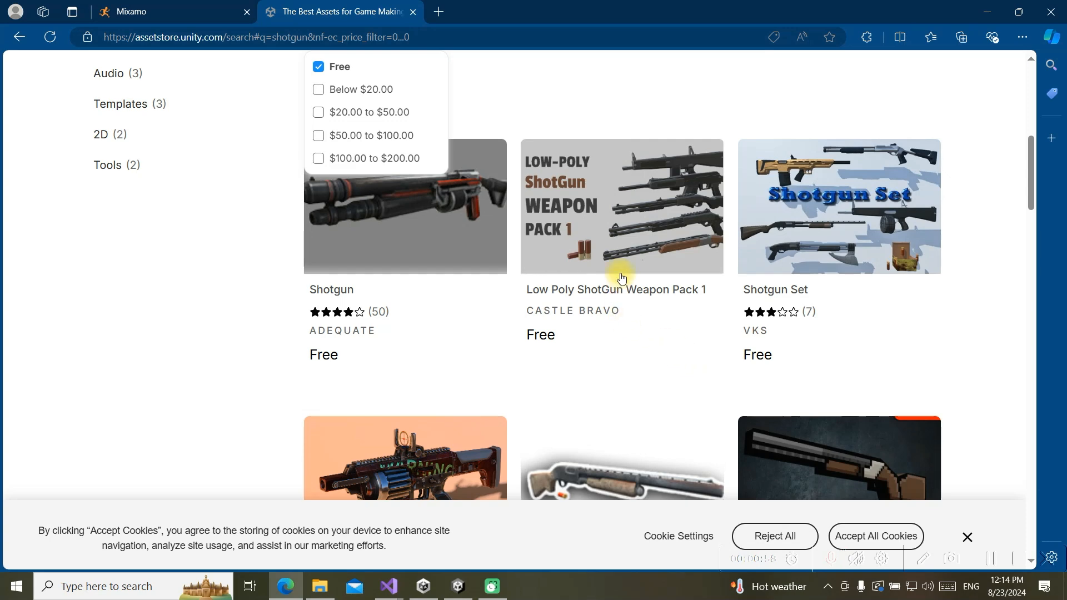
{"action": "scroll", "coordinate": [638, 238], "scroll_direction": "up", "scroll_amount": 5}
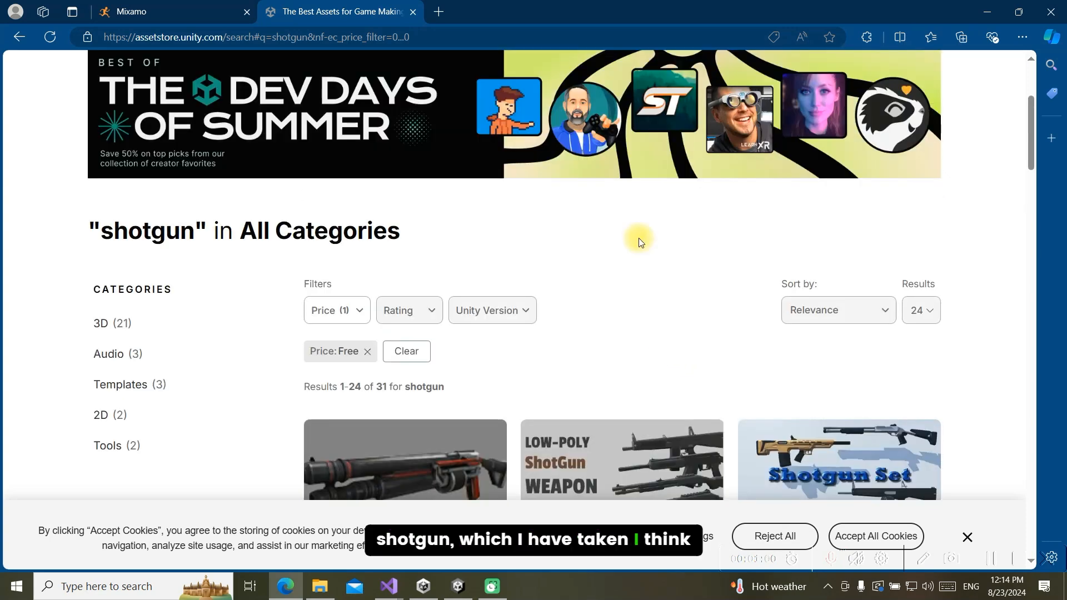
{"action": "scroll", "coordinate": [636, 238], "scroll_direction": "down", "scroll_amount": 1}
{"action": "left_click", "coordinate": [619, 375]}
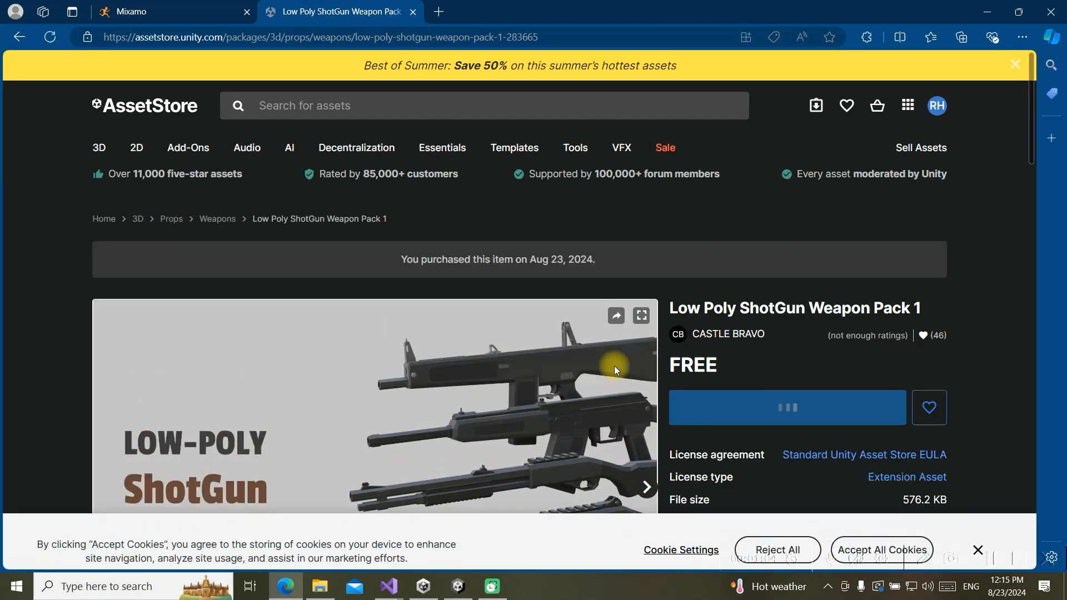
Show the shotgun pack in the Unity Editor's Package Manager from its store page, and close the package view without importing
{"action": "scroll", "coordinate": [615, 366], "scroll_direction": "down", "scroll_amount": 3}
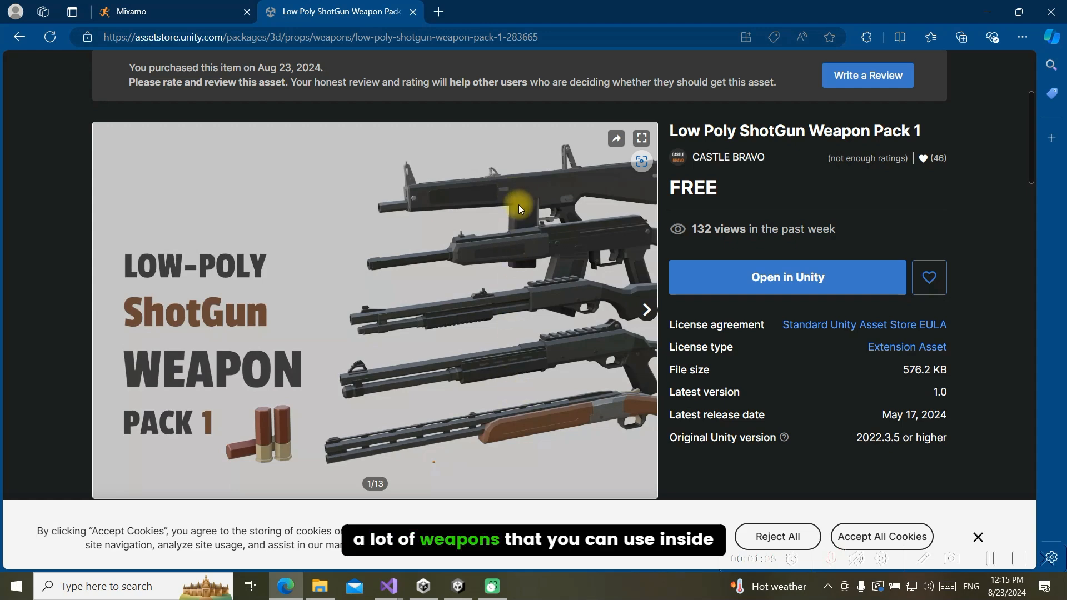
{"action": "left_click", "coordinate": [745, 295]}
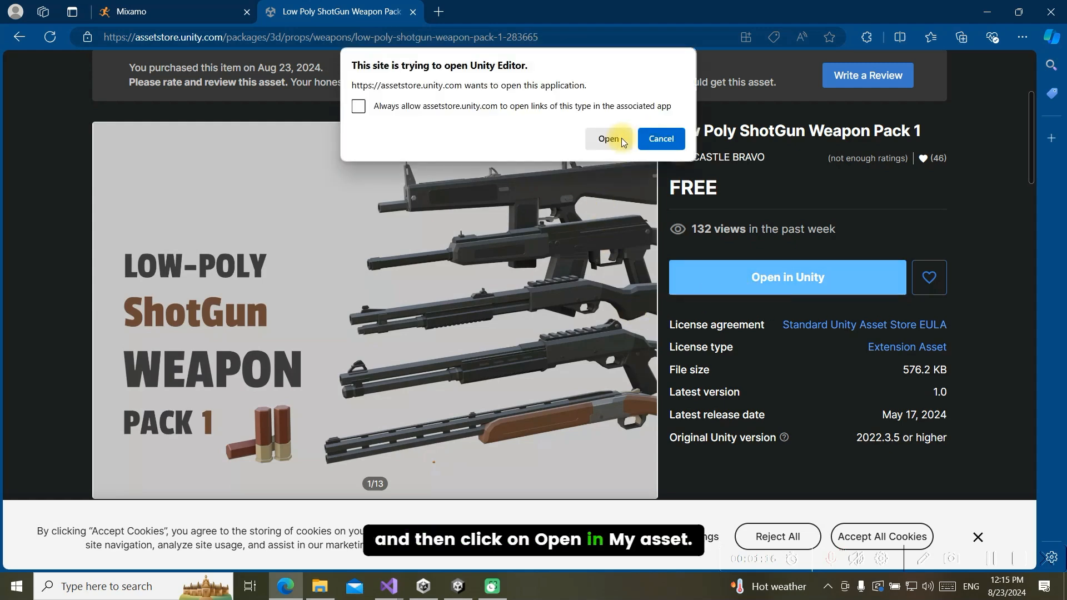
{"action": "left_click", "coordinate": [609, 139]}
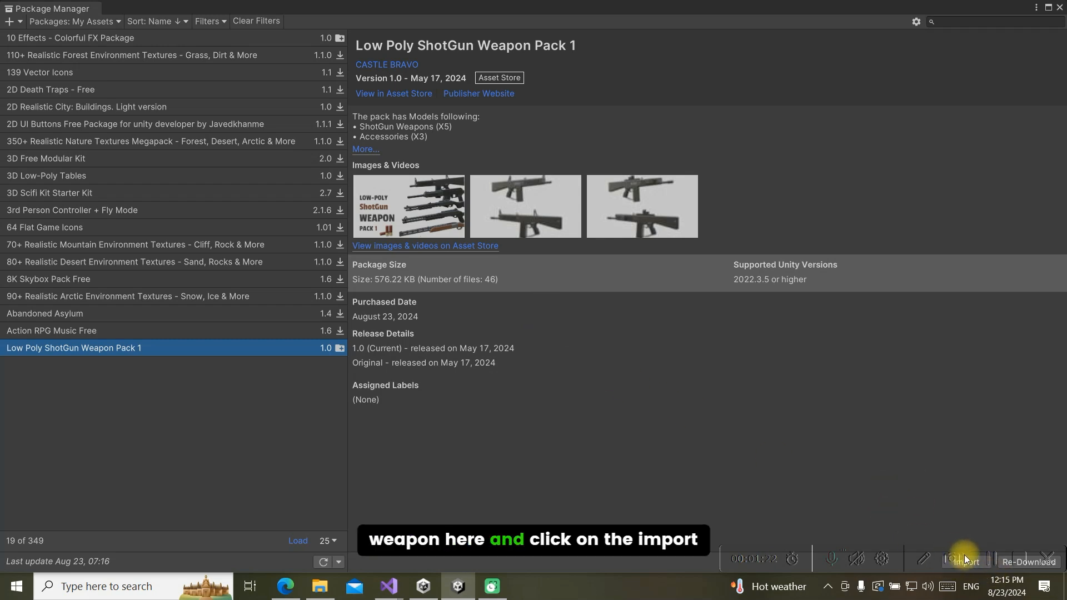
{"action": "left_click", "coordinate": [1060, 9]}
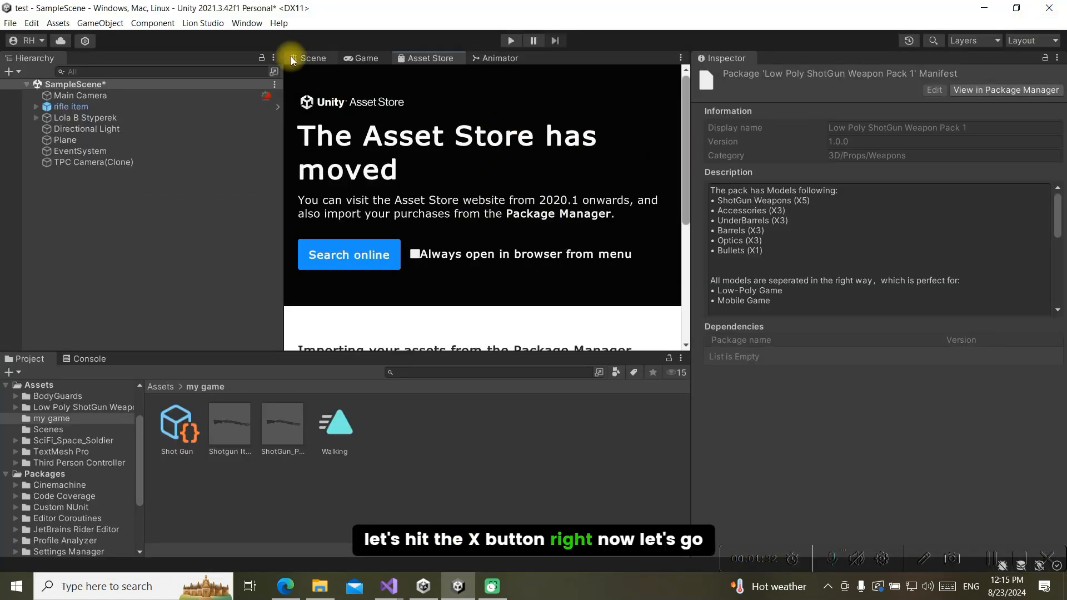
Return to the scene view and open the Weapons prefab folder of Low Poly ShotGun Weapon Pack 1
{"action": "left_click", "coordinate": [308, 58]}
{"action": "scroll", "coordinate": [404, 305], "scroll_direction": "up", "scroll_amount": 4}
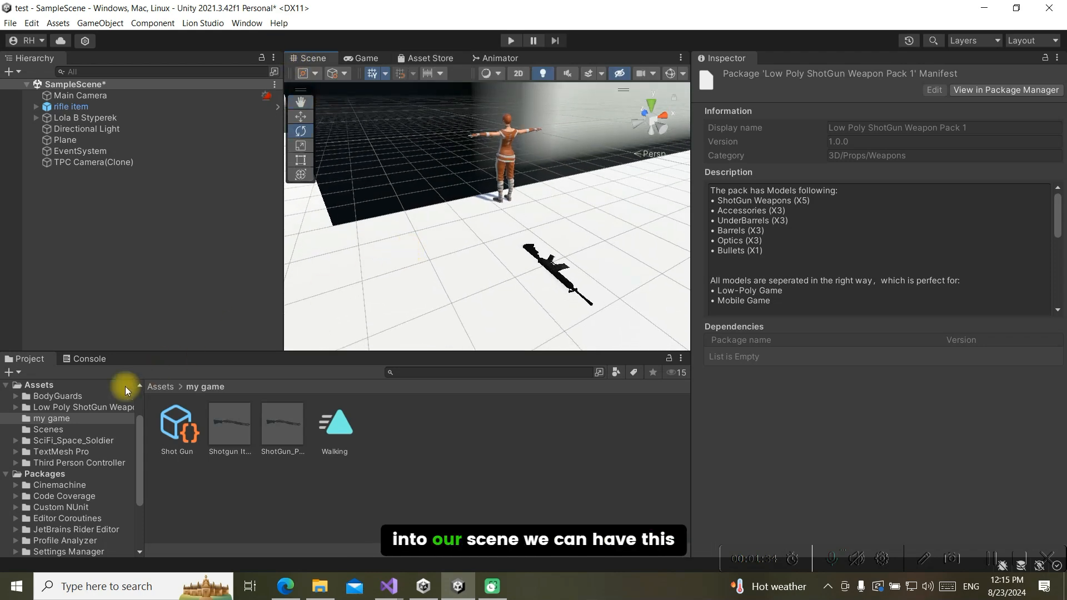
{"action": "left_click", "coordinate": [71, 408]}
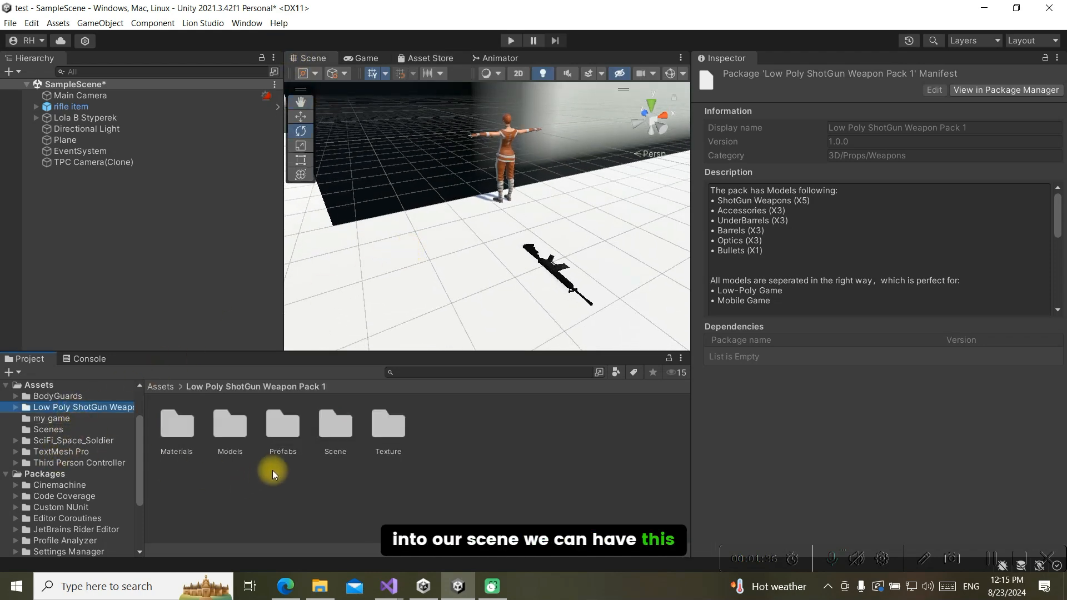
{"action": "double_click", "coordinate": [286, 429]}
{"action": "double_click", "coordinate": [282, 424]}
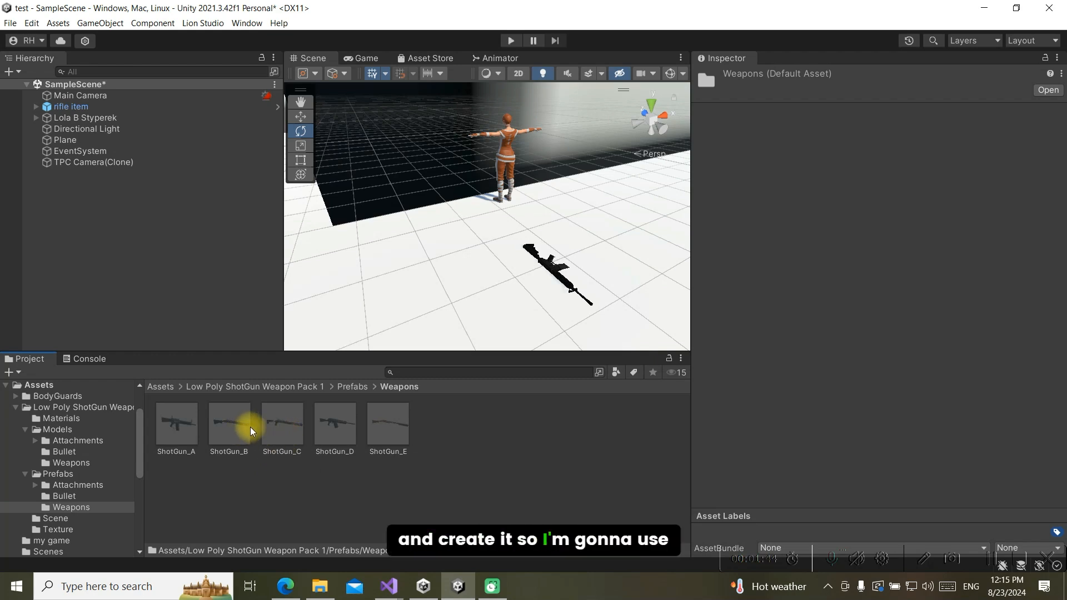
Place the ShotGun_C prefab on the ground in the scene, in front of the rifle
{"action": "left_click", "coordinate": [265, 428]}
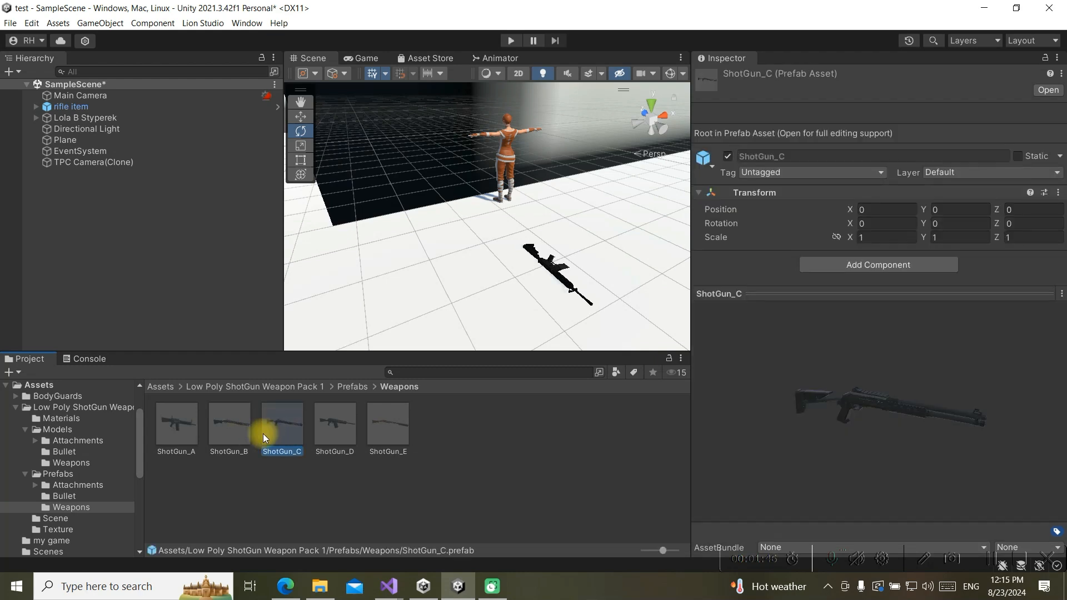
{"action": "left_click", "coordinate": [235, 430]}
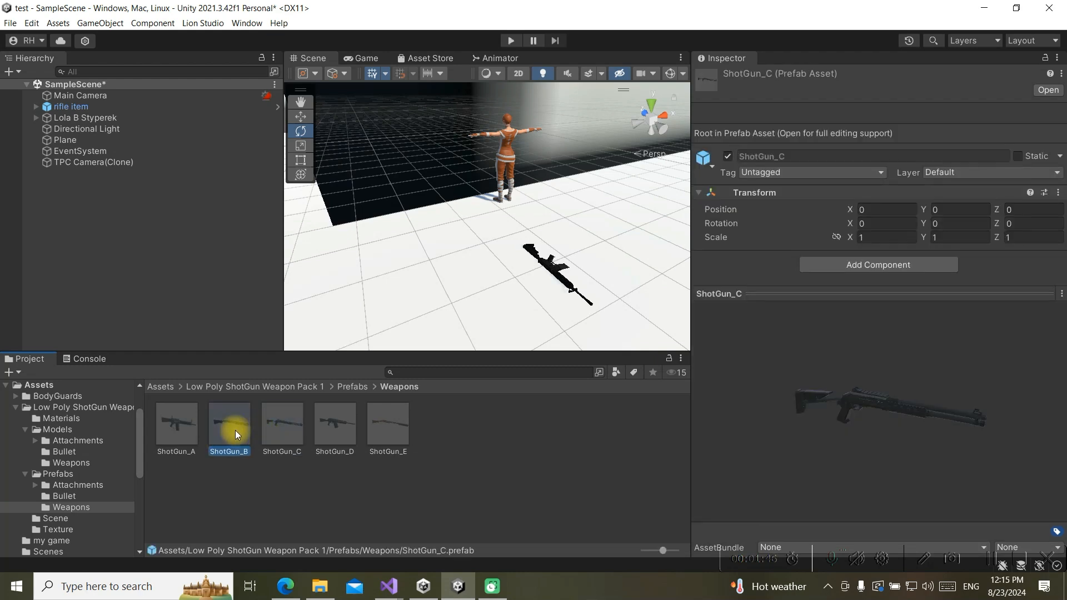
{"action": "left_click", "coordinate": [293, 428]}
{"action": "left_click_drag", "start_coordinate": [292, 429], "coordinate": [504, 301]}
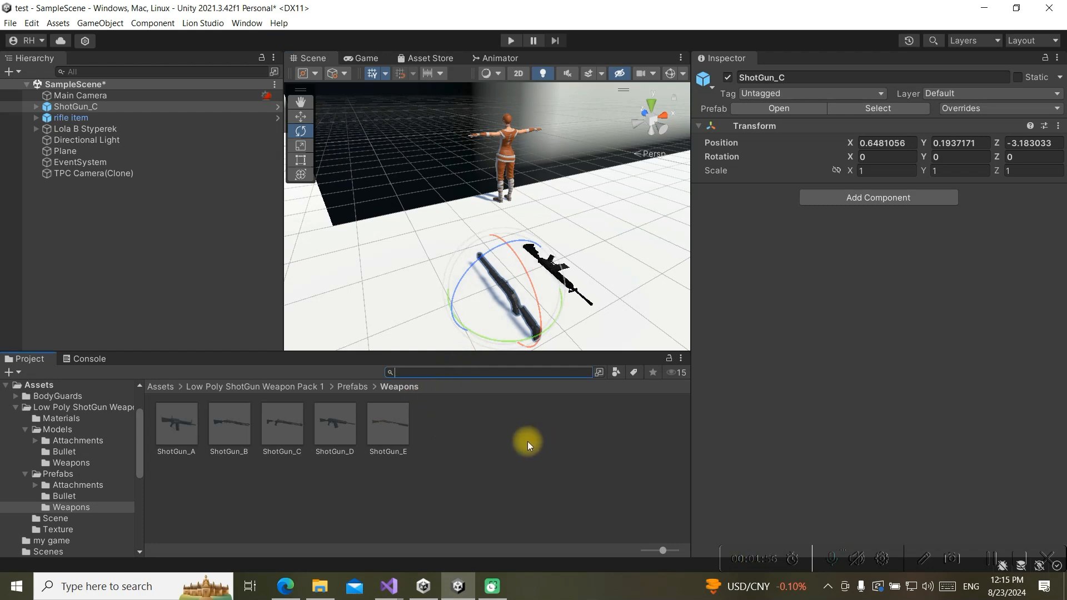
Search the project assets for "rifl" and add the rifle prefap to the scene hierarchy
{"action": "type", "text": "ri"}
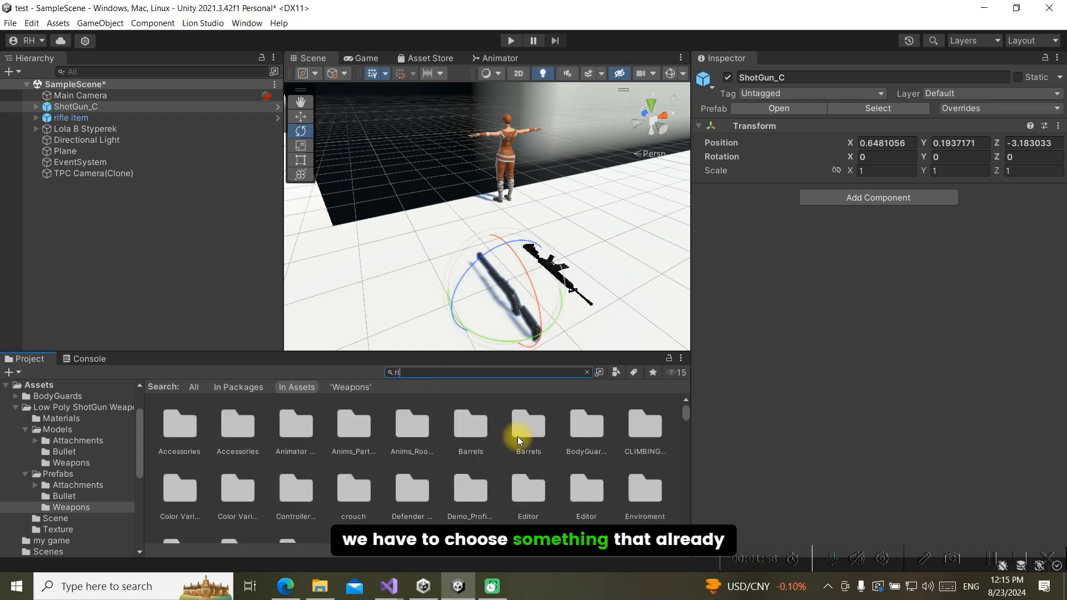
{"action": "type", "text": "fl"}
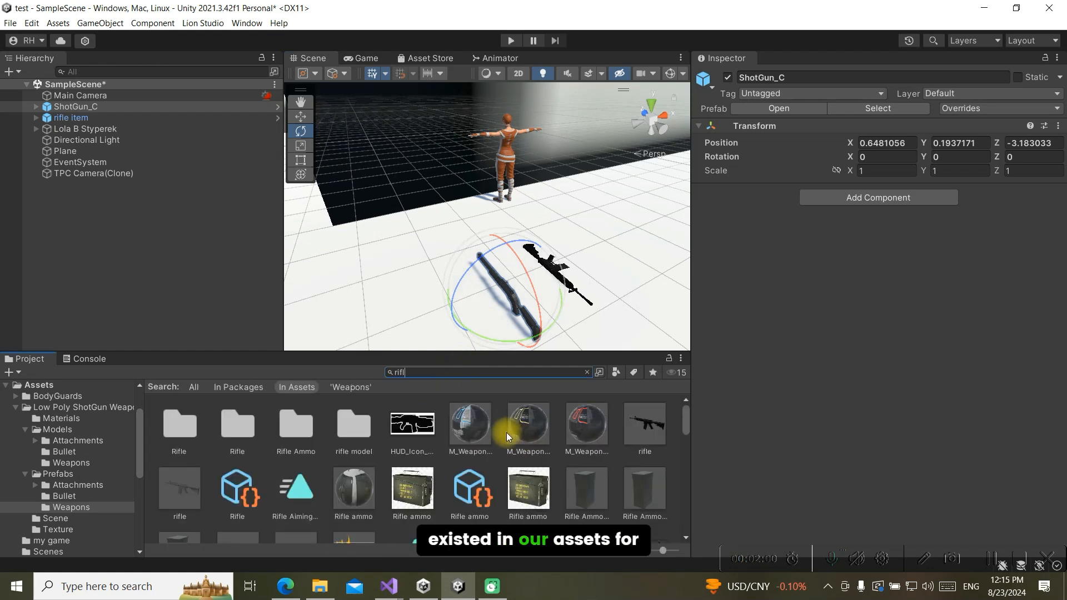
{"action": "scroll", "coordinate": [267, 494], "scroll_direction": "down", "scroll_amount": 3}
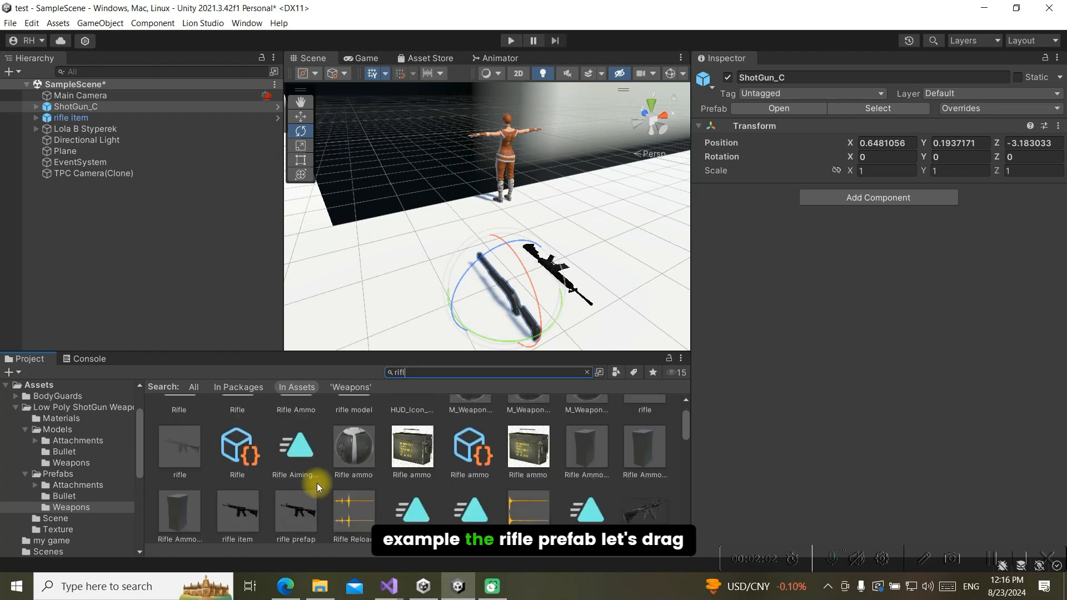
{"action": "left_click_drag", "start_coordinate": [302, 478], "coordinate": [139, 212]}
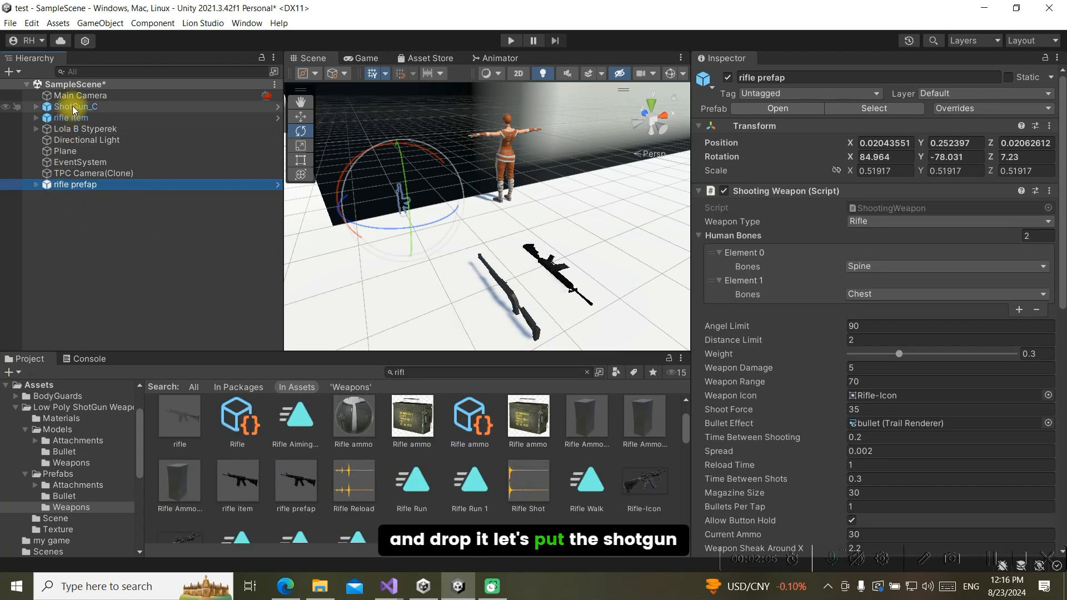
Make ShotGun_C a child of rifle prefap and reset its Transform
{"action": "left_click_drag", "start_coordinate": [74, 107], "coordinate": [77, 185]}
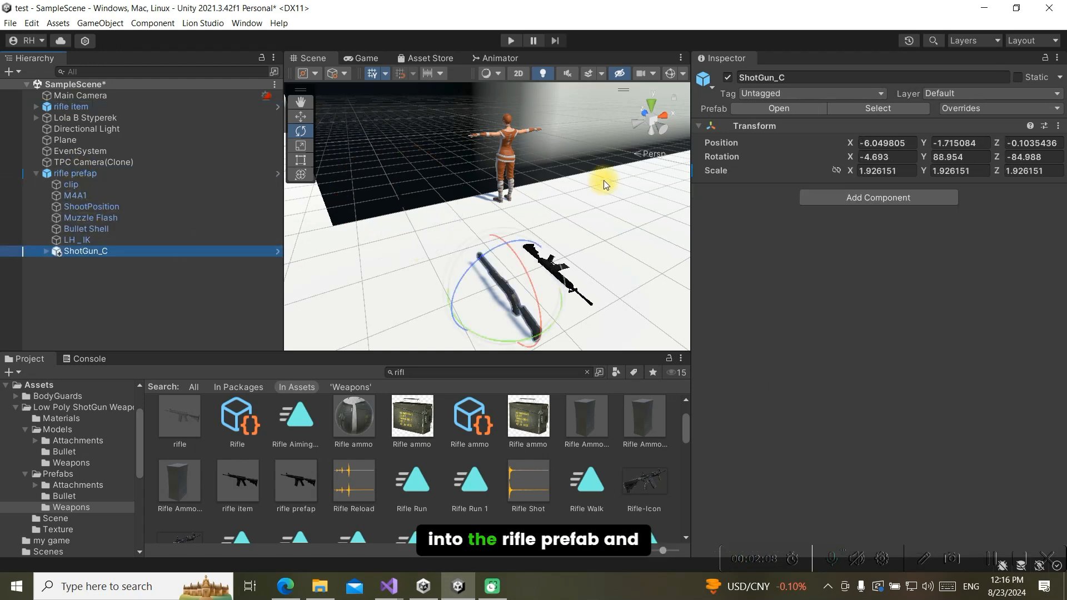
{"action": "left_click", "coordinate": [1057, 125]}
{"action": "left_click", "coordinate": [1036, 138]}
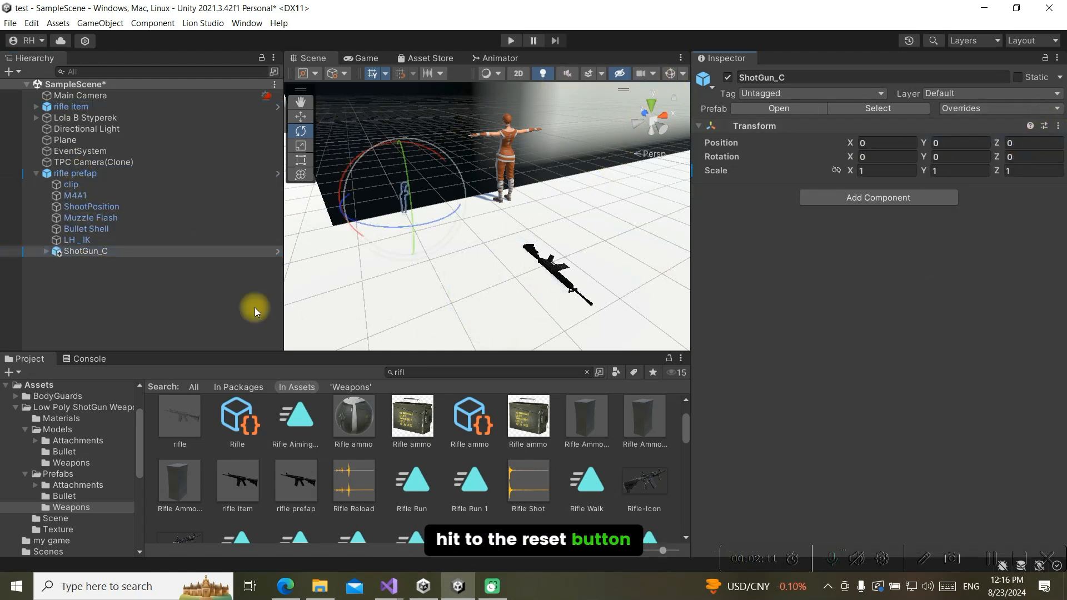
Move rifle prefap together with its shotgun child over the white ground, to about X 0, Y 0.25, Z -0.224
{"action": "double_click", "coordinate": [86, 251]}
{"action": "left_click_drag", "start_coordinate": [547, 278], "coordinate": [623, 291]}
{"action": "key", "text": "e"}
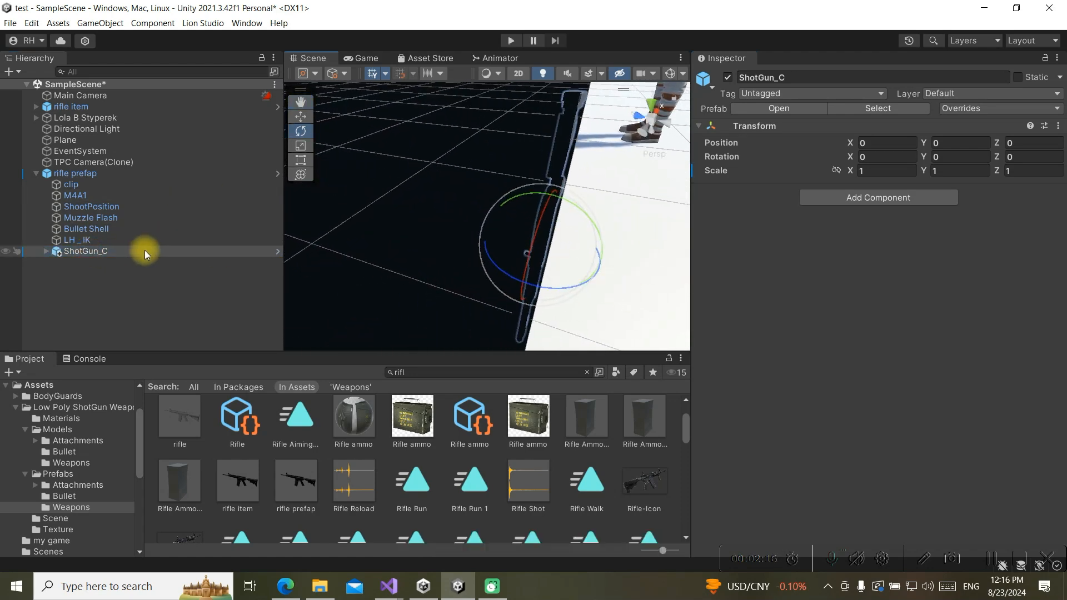
{"action": "left_click", "coordinate": [127, 176]}
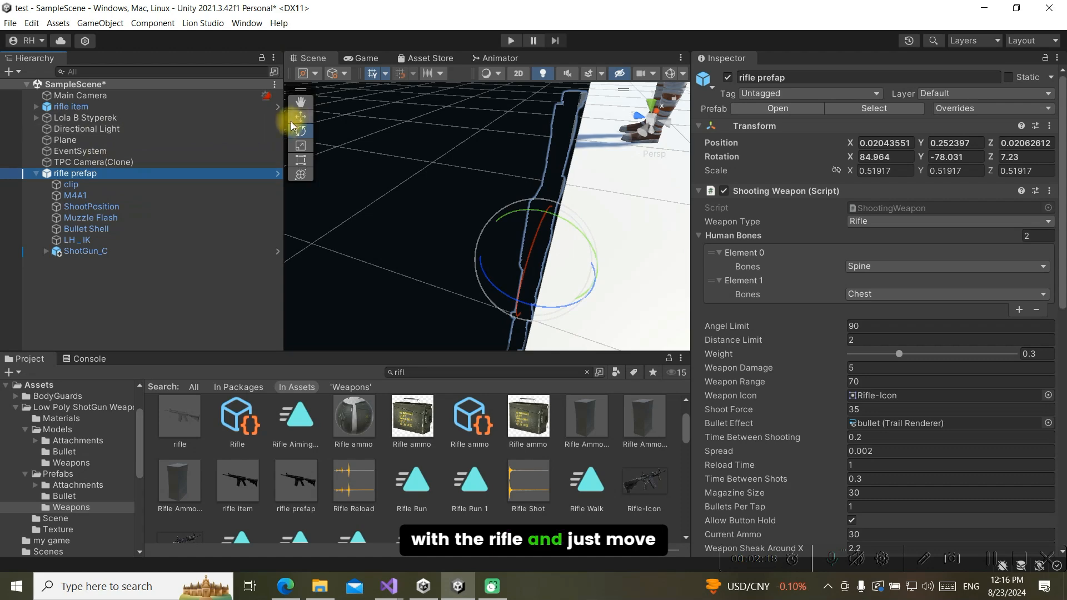
{"action": "left_click", "coordinate": [300, 116]}
{"action": "left_click_drag", "start_coordinate": [487, 244], "coordinate": [574, 264]}
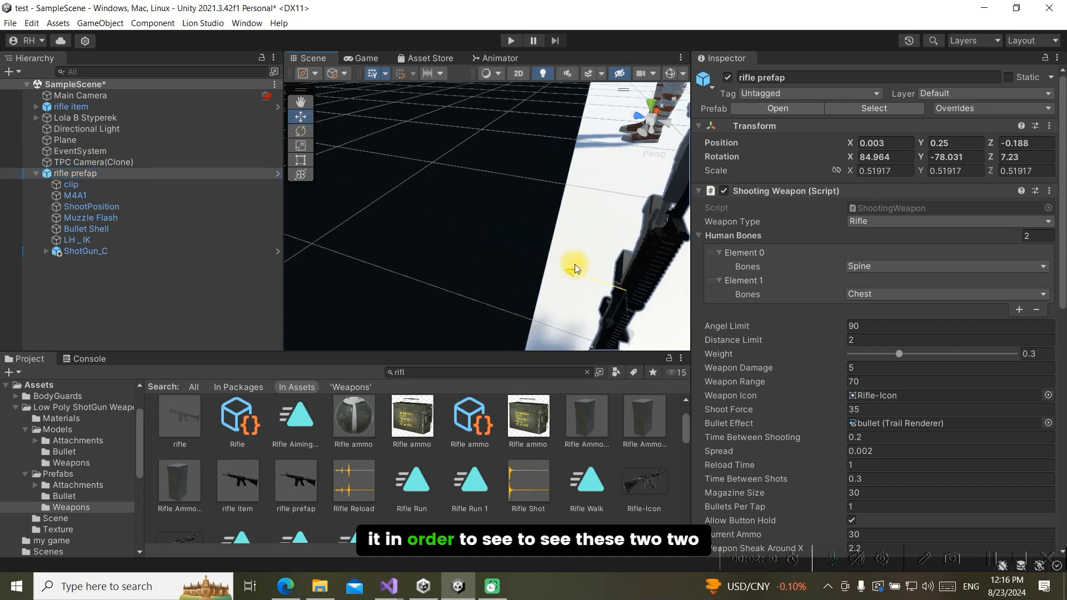
{"action": "middle_click_drag", "start_coordinate": [519, 281], "coordinate": [310, 286]}
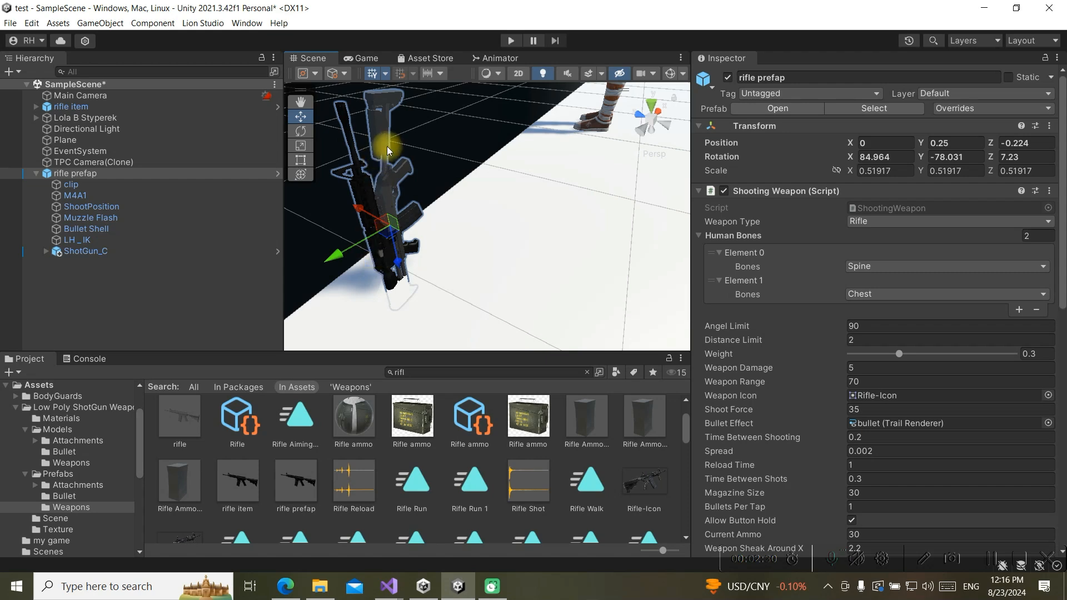
Rotate ShotGun_C to 180 degrees on Y and move it out of rifle prefap to the scene root
{"action": "left_click", "coordinate": [167, 252]}
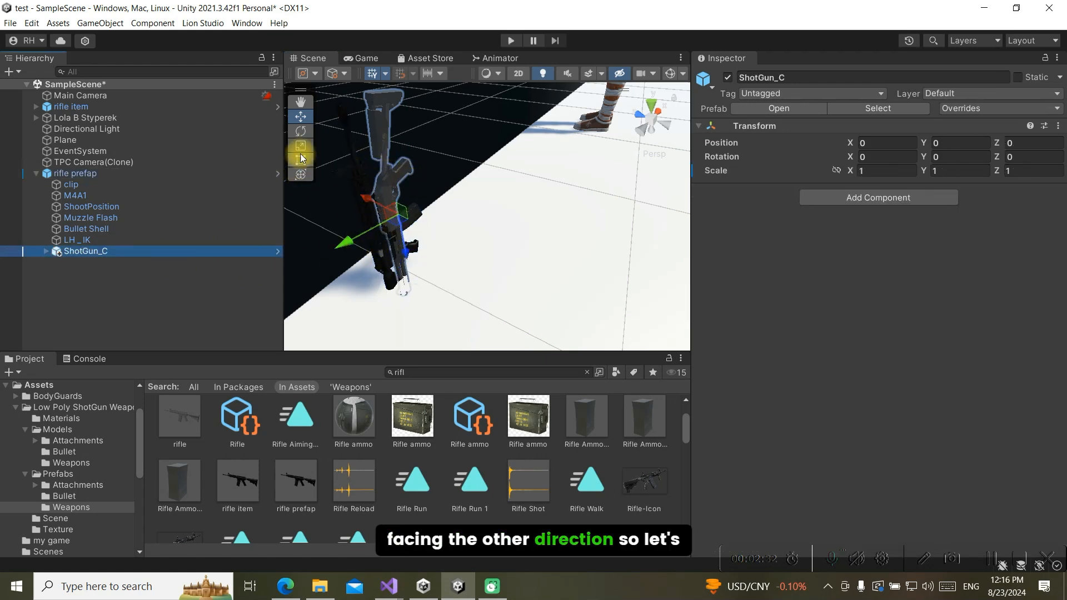
{"action": "left_click", "coordinate": [301, 133]}
{"action": "left_click_drag", "start_coordinate": [405, 182], "coordinate": [522, 472]}
{"action": "left_click", "coordinate": [966, 162]}
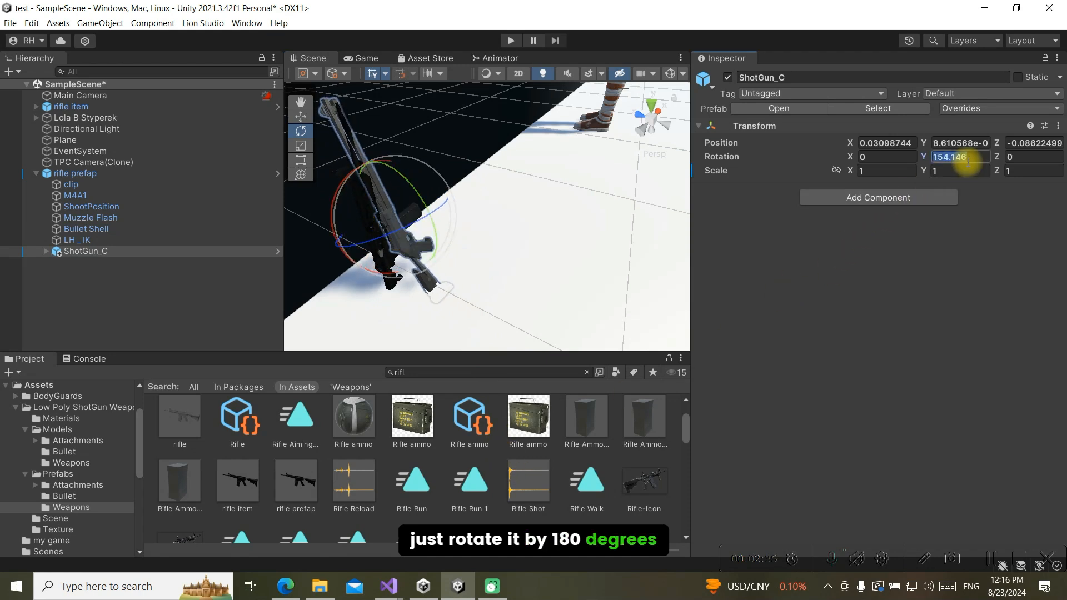
{"action": "type", "text": "180"}
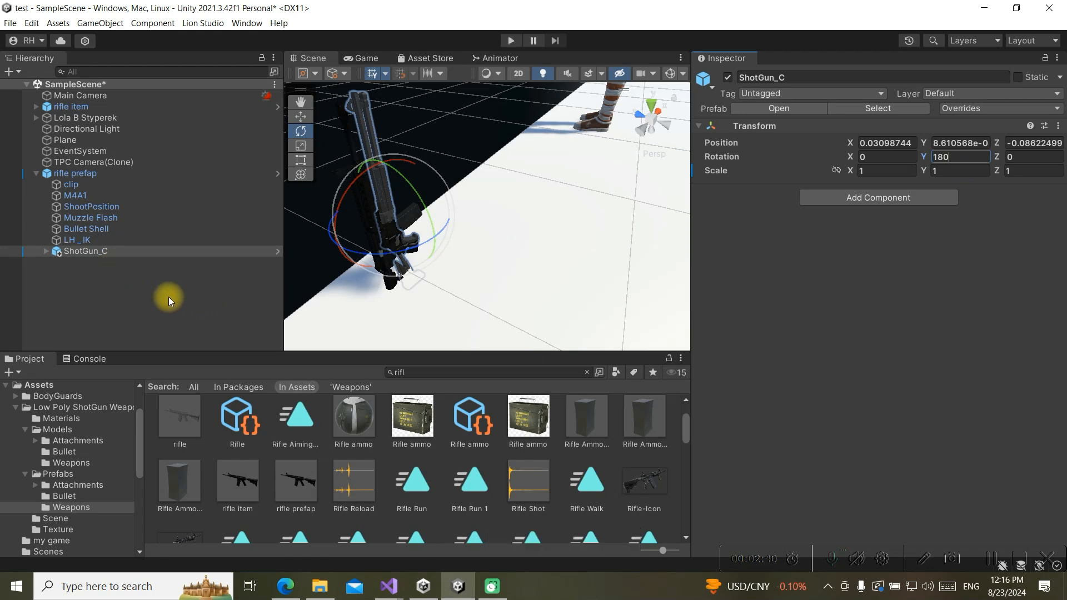
{"action": "left_click_drag", "start_coordinate": [83, 254], "coordinate": [65, 175]}
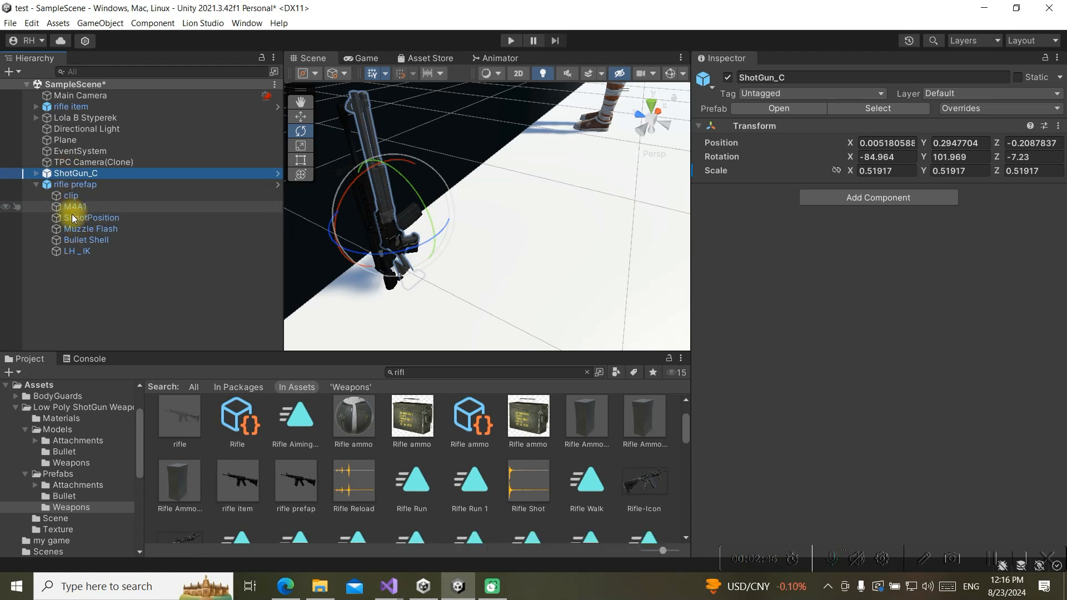
Try to move ShootPosition, Muzzle Flash, Bullet Shell and LH_IK from rifle prefap into ShotGun_C
{"action": "left_click", "coordinate": [73, 220]}
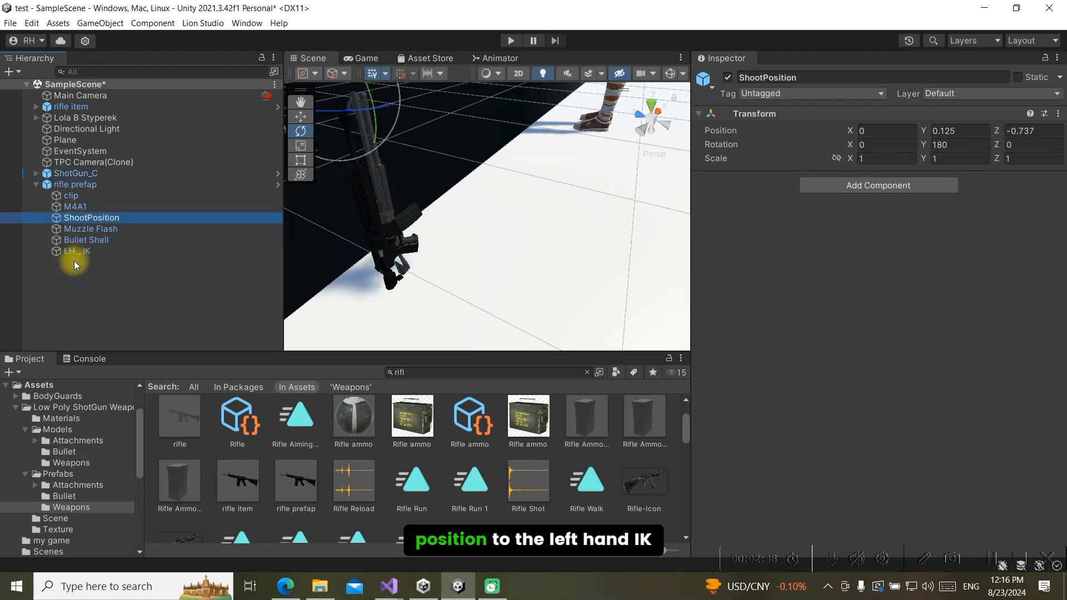
{"action": "left_click", "coordinate": [74, 253]}
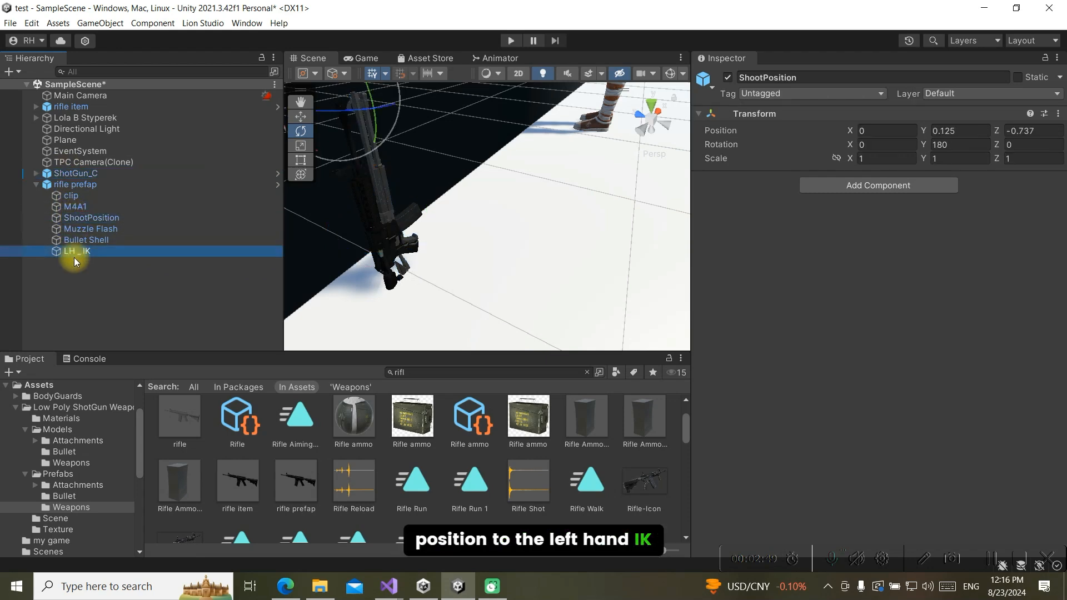
{"action": "left_click", "coordinate": [78, 218], "text": "shift"}
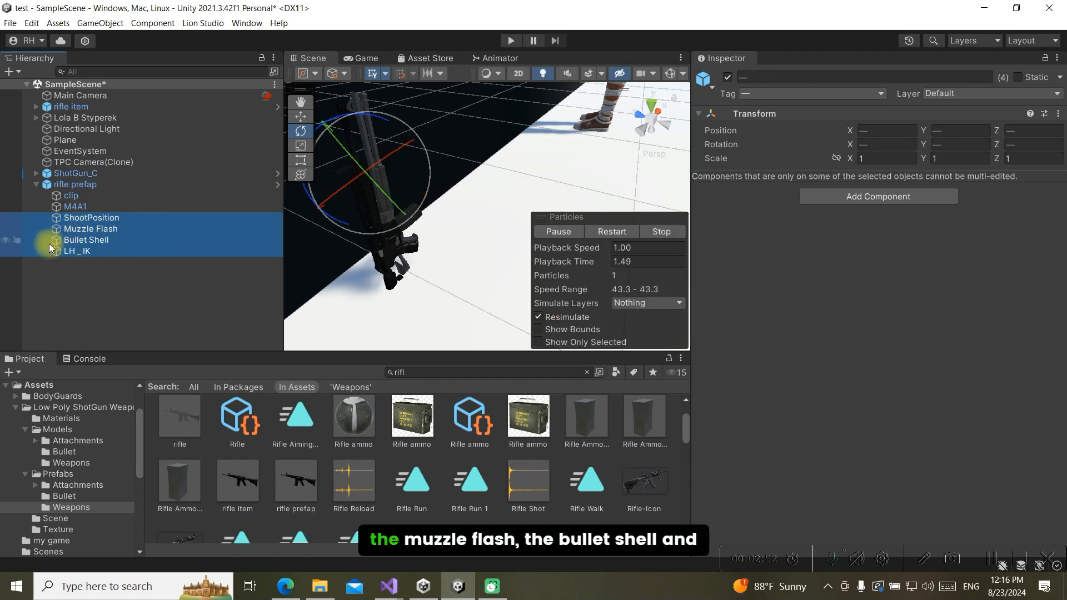
{"action": "left_click_drag", "start_coordinate": [81, 251], "coordinate": [72, 173]}
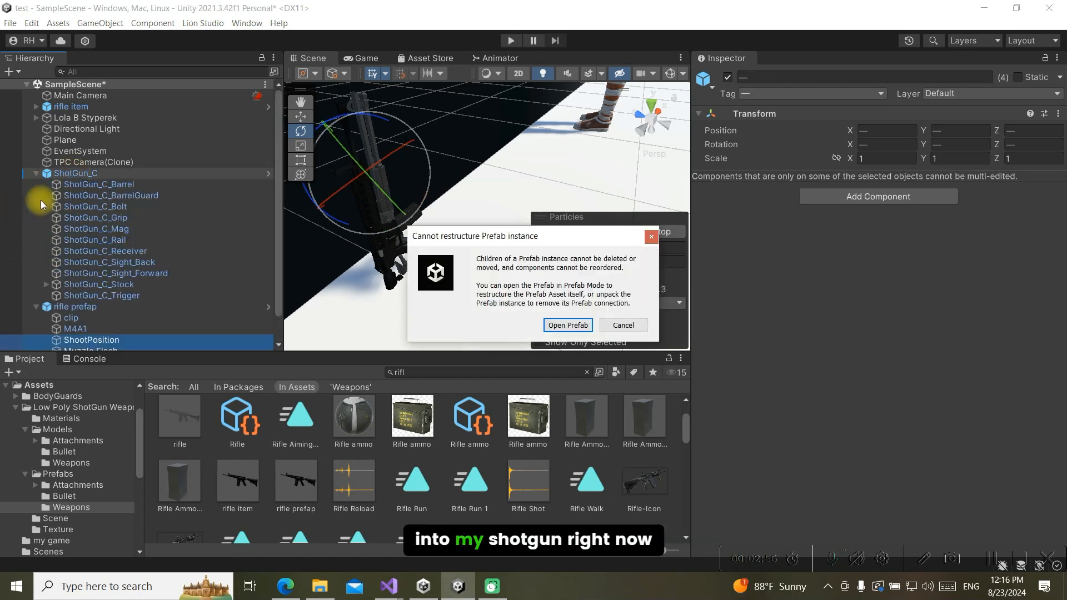
{"action": "left_click", "coordinate": [616, 326]}
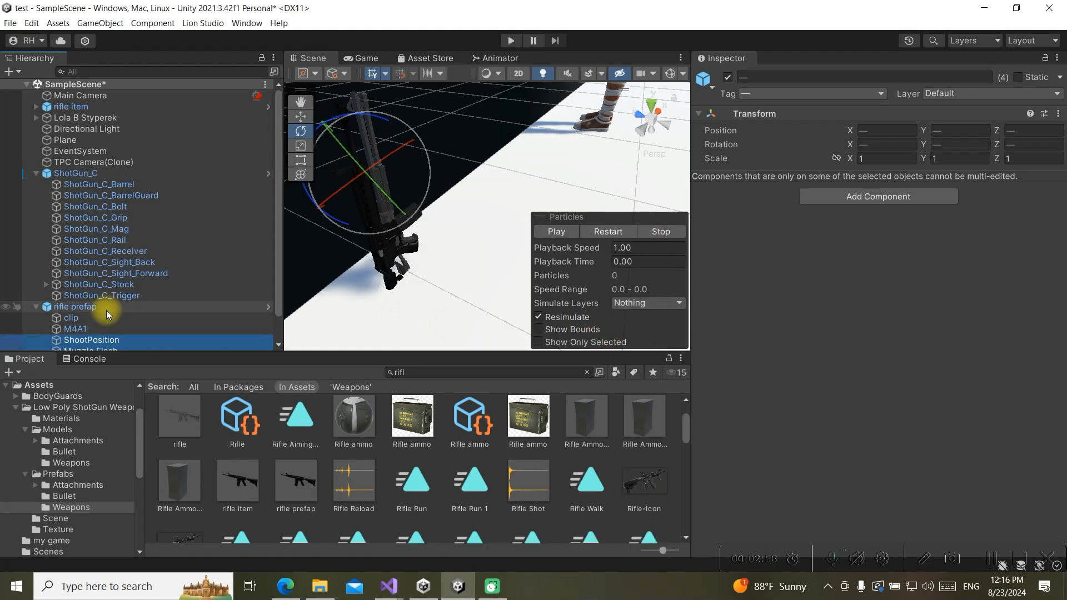
Unpack both the rifle prefap and ShotGun_C prefab instances completely
{"action": "scroll", "coordinate": [108, 314], "scroll_direction": "down", "scroll_amount": 2}
{"action": "left_click", "coordinate": [78, 277]}
{"action": "right_click", "coordinate": [84, 278]}
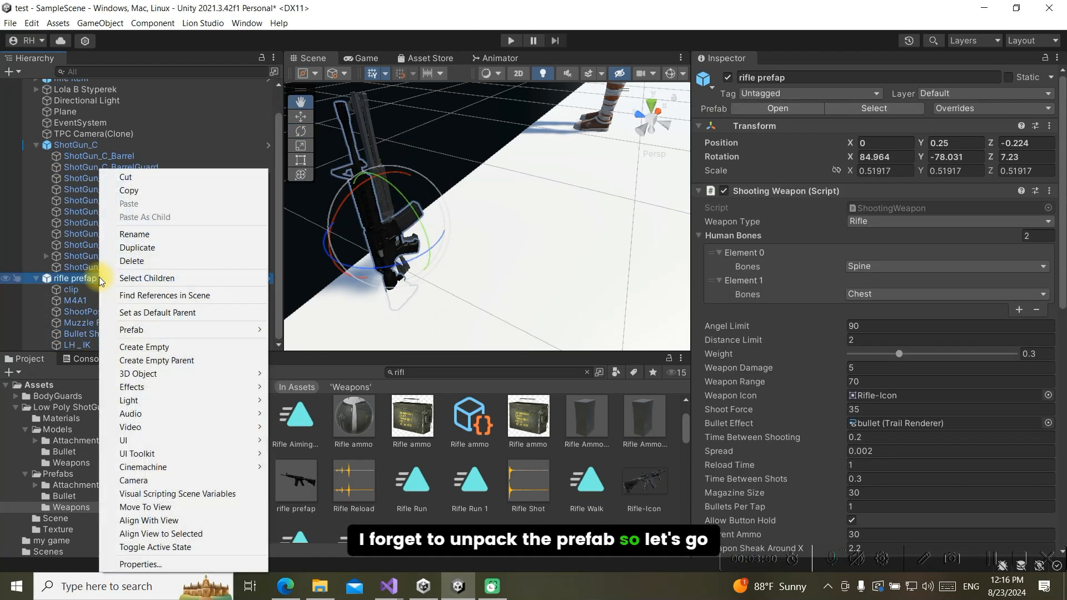
{"action": "mouse_move", "coordinate": [156, 331]}
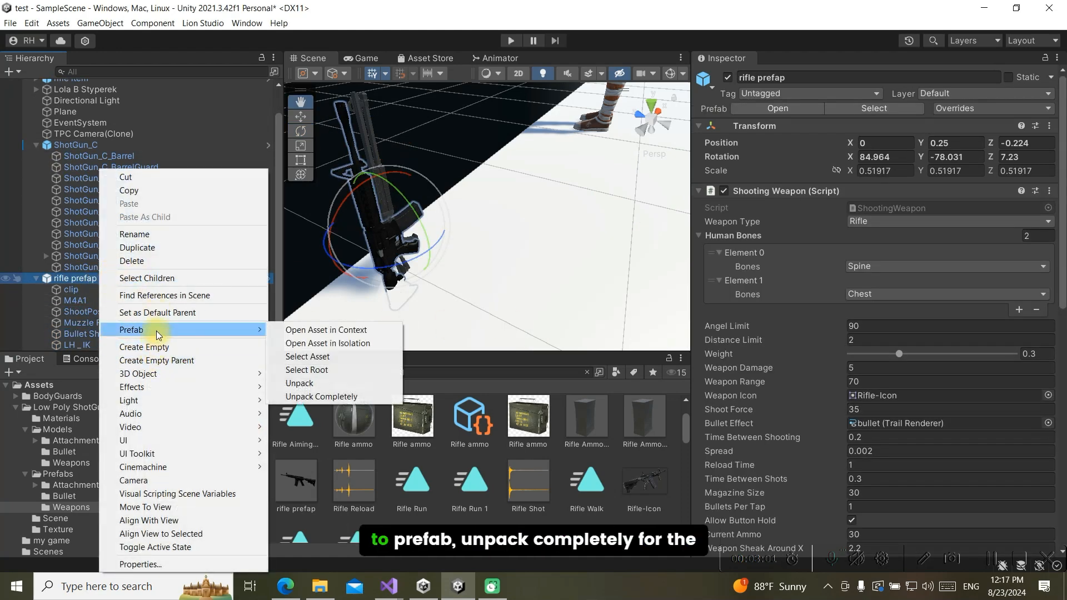
{"action": "left_click", "coordinate": [312, 394]}
{"action": "left_click", "coordinate": [77, 145]}
{"action": "right_click", "coordinate": [78, 145]}
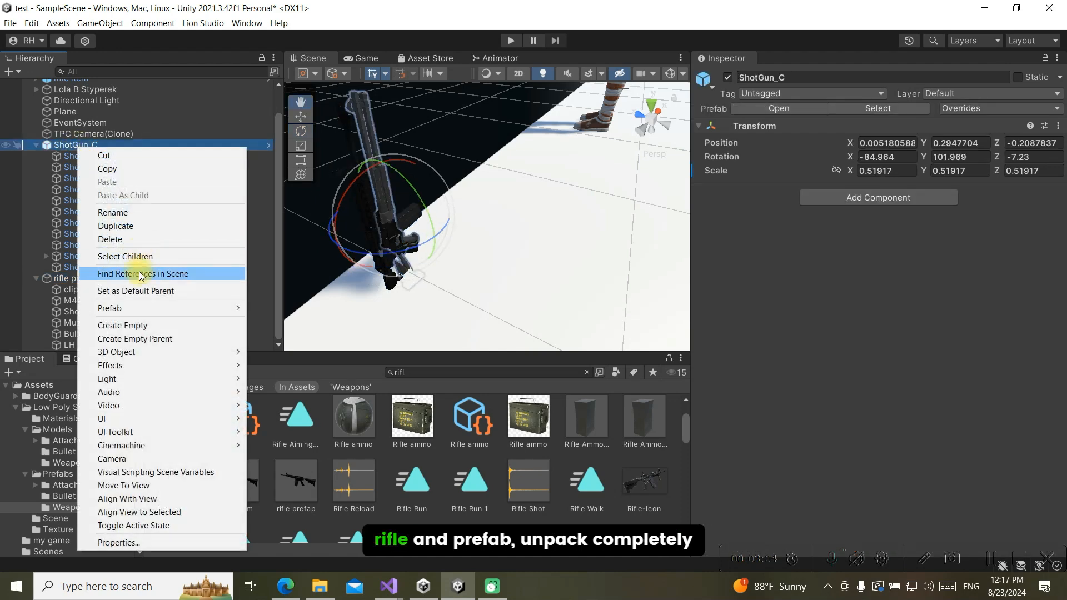
{"action": "mouse_move", "coordinate": [139, 308]}
{"action": "left_click", "coordinate": [300, 374]}
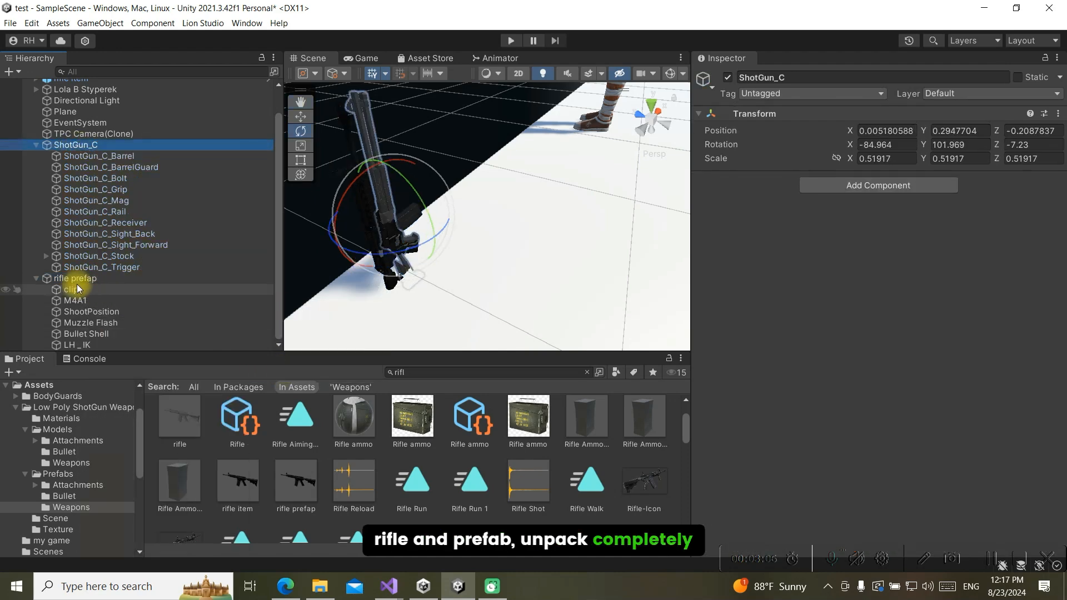
Make ShootPosition, Muzzle Flash, Bullet Shell and LH_IK children of the unpacked ShotGun_C
{"action": "left_click", "coordinate": [74, 287]}
{"action": "left_click", "coordinate": [106, 311]}
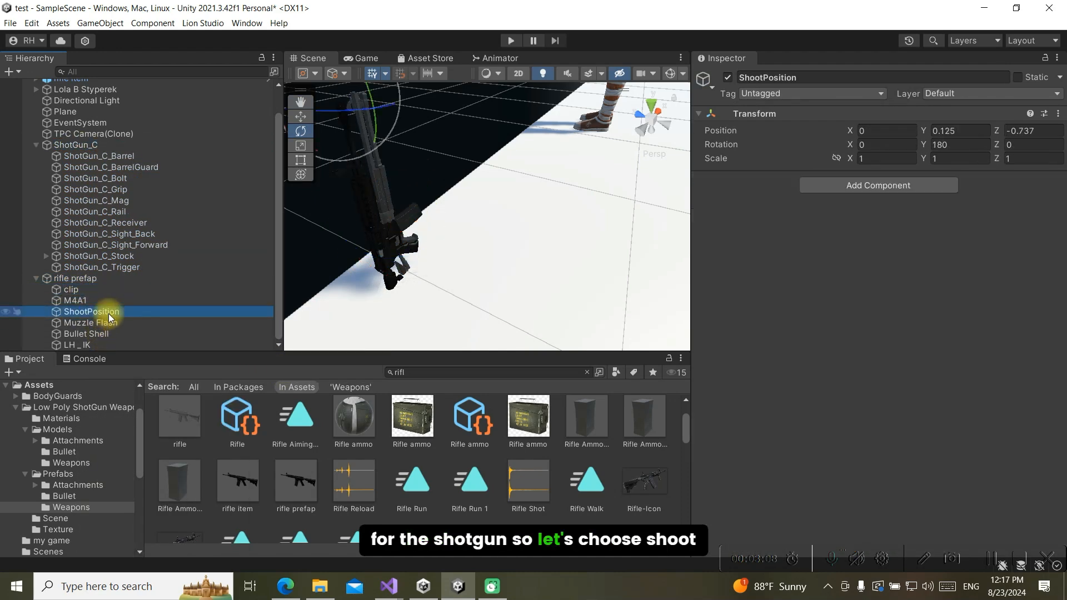
{"action": "left_click", "coordinate": [110, 345], "text": "shift"}
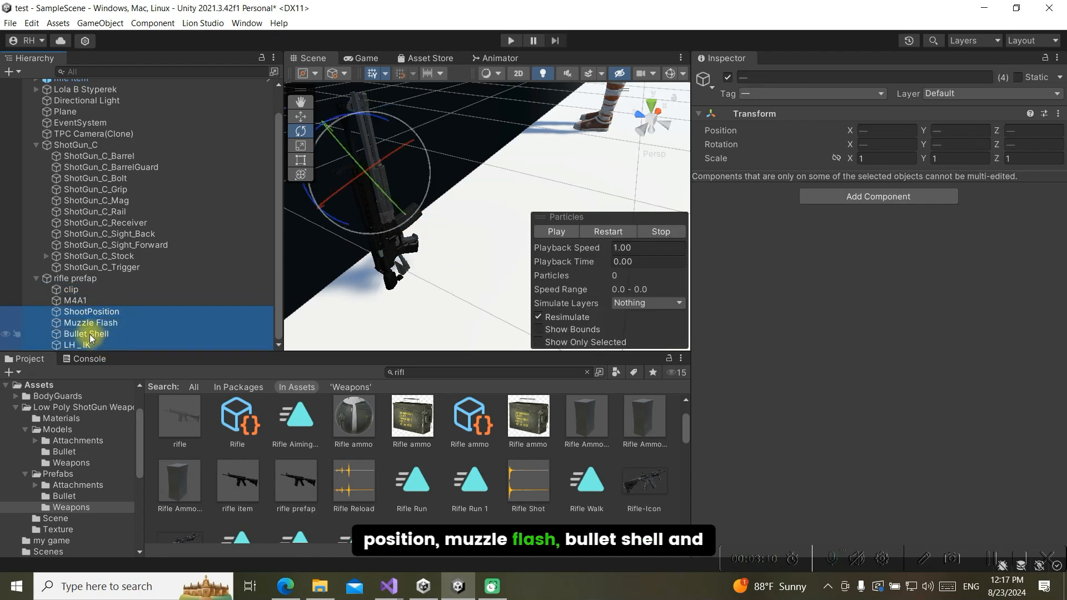
{"action": "left_click_drag", "start_coordinate": [105, 311], "coordinate": [79, 147]}
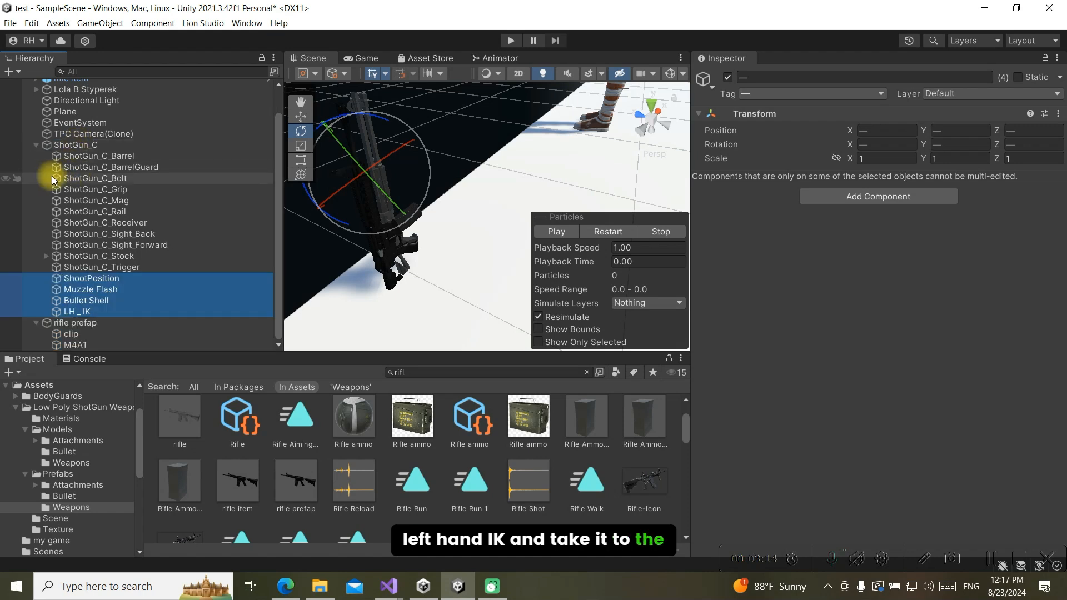
Delete rifle prefap with its remaining clip and M4A1 children from the scene
{"action": "left_click", "coordinate": [37, 145]}
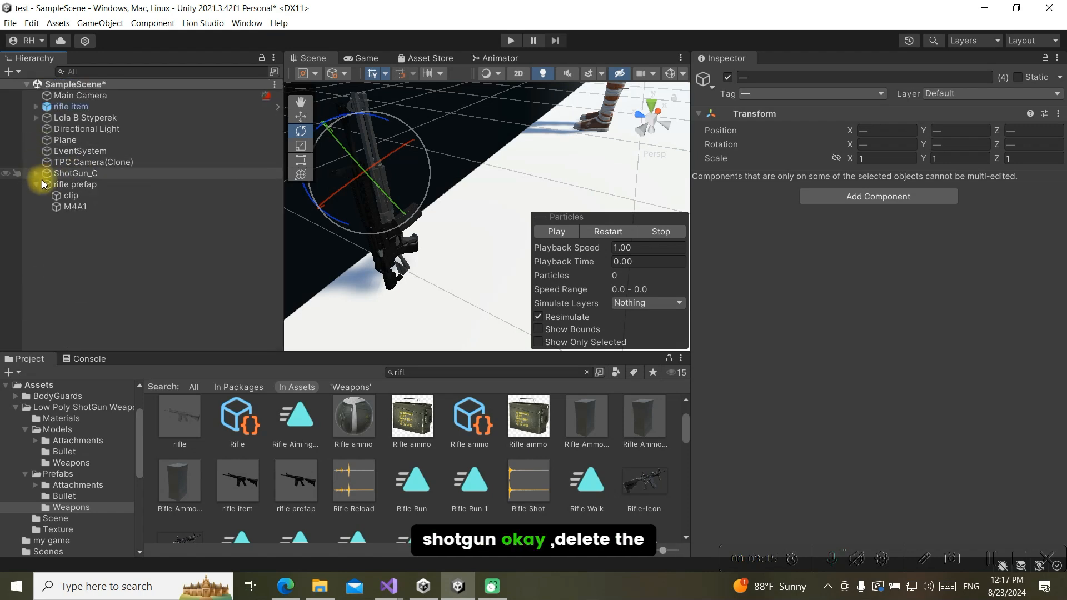
{"action": "left_click", "coordinate": [75, 184]}
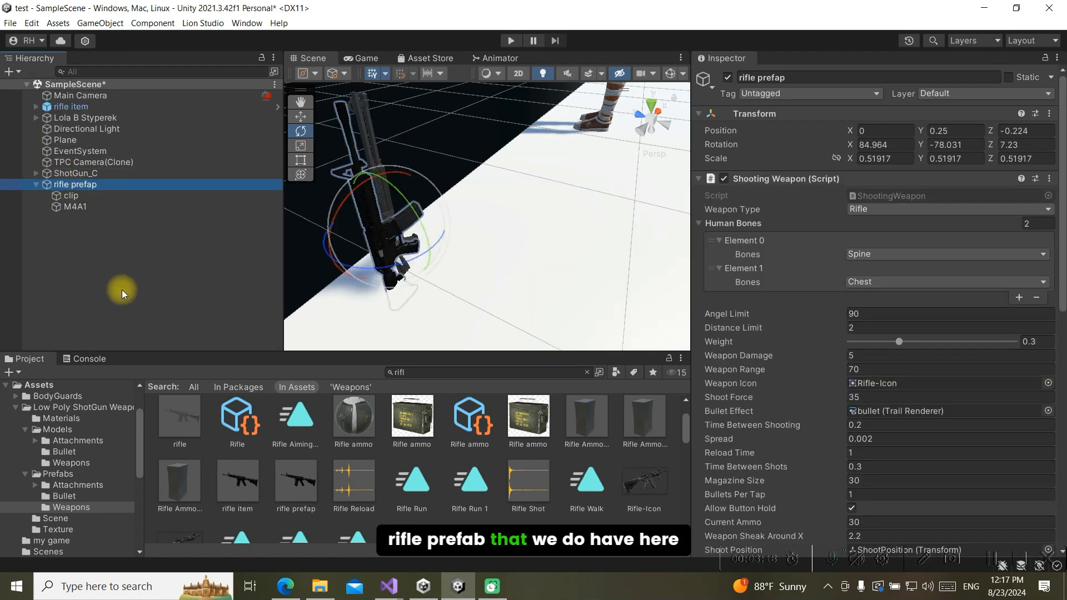
{"action": "key", "text": "Delete"}
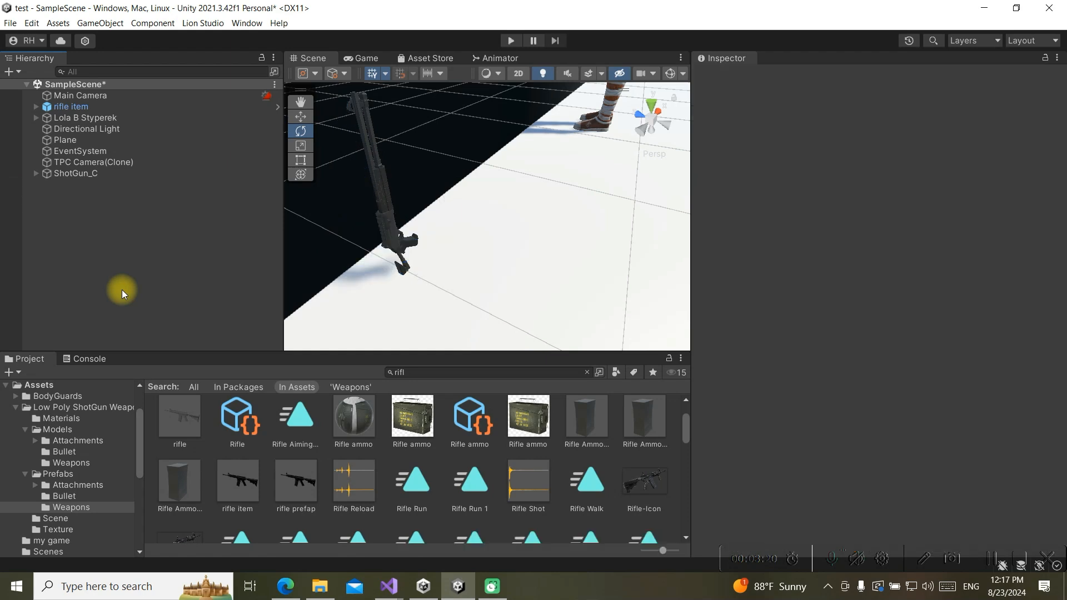
Move ShootPosition under ShotGun_C to the front of the barrel, at about X -0.031, Y 0.01, Z 0.651
{"action": "left_click", "coordinate": [36, 173]}
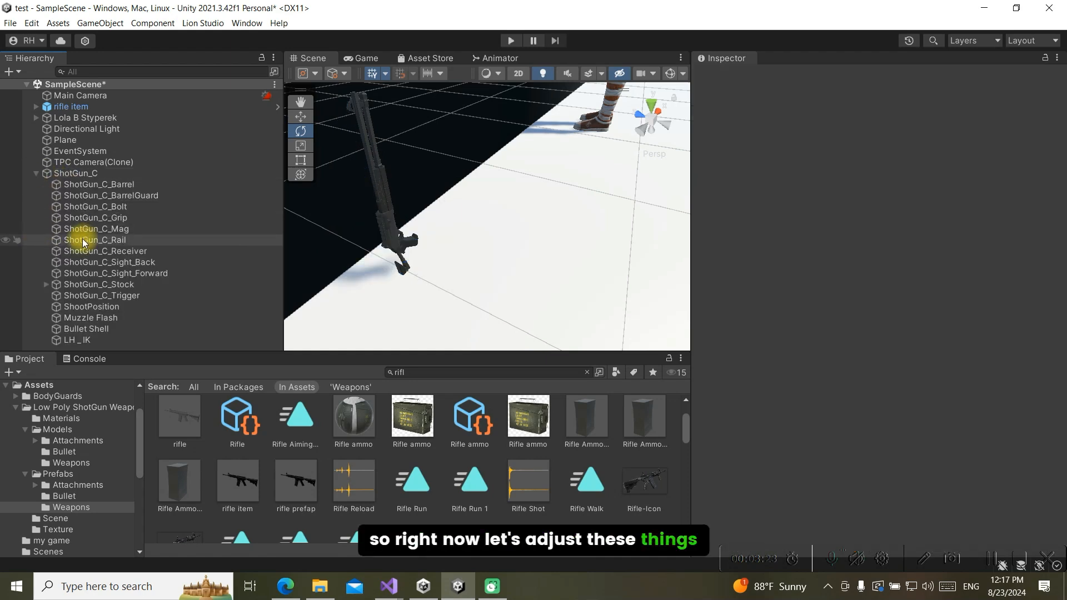
{"action": "left_click", "coordinate": [95, 310]}
{"action": "key", "text": "f"}
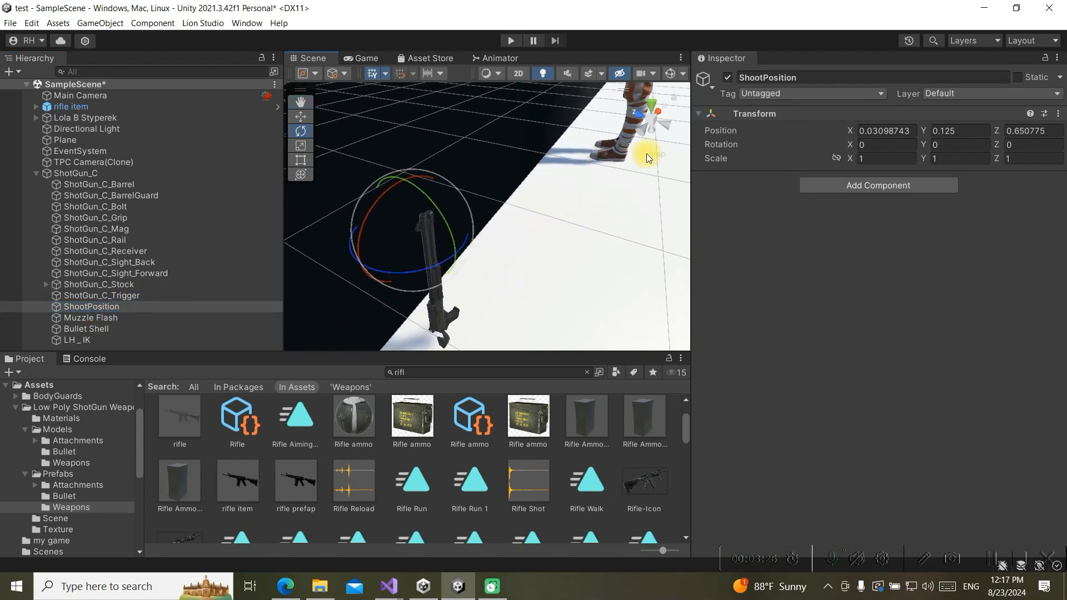
{"action": "left_click", "coordinate": [303, 115]}
{"action": "scroll", "coordinate": [388, 256], "scroll_direction": "up", "scroll_amount": 3}
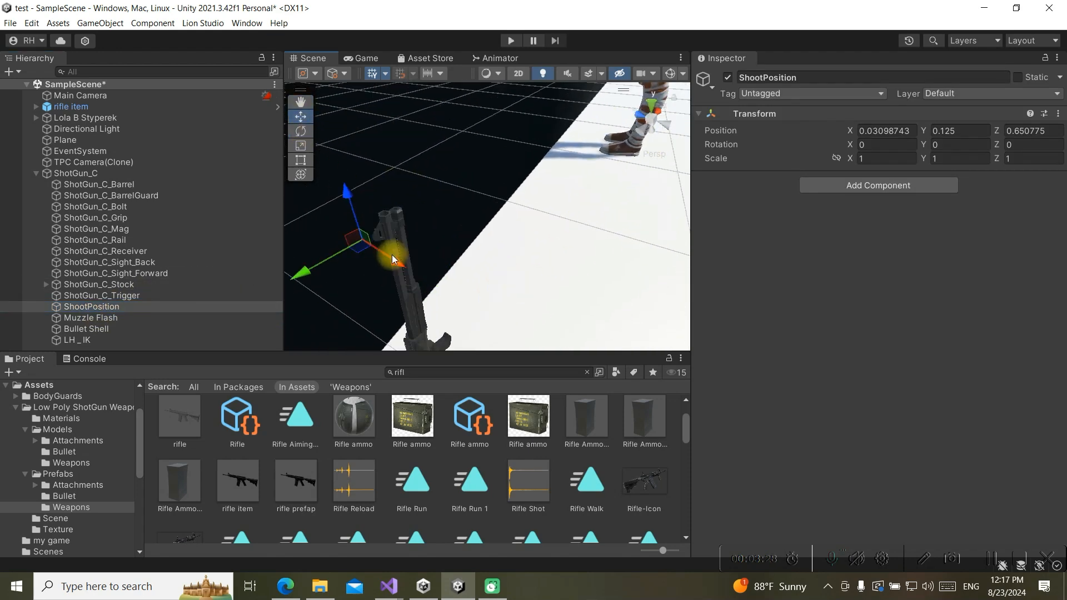
{"action": "middle_click_drag", "start_coordinate": [392, 255], "coordinate": [421, 273]}
{"action": "left_click_drag", "start_coordinate": [361, 292], "coordinate": [412, 271]}
{"action": "left_click_drag", "start_coordinate": [485, 260], "coordinate": [470, 248]}
Fine-tune ShootPosition at the shotgun's muzzle to about X -0.083, Y -0.021, Z 0.616
{"action": "left_click", "coordinate": [653, 127]}
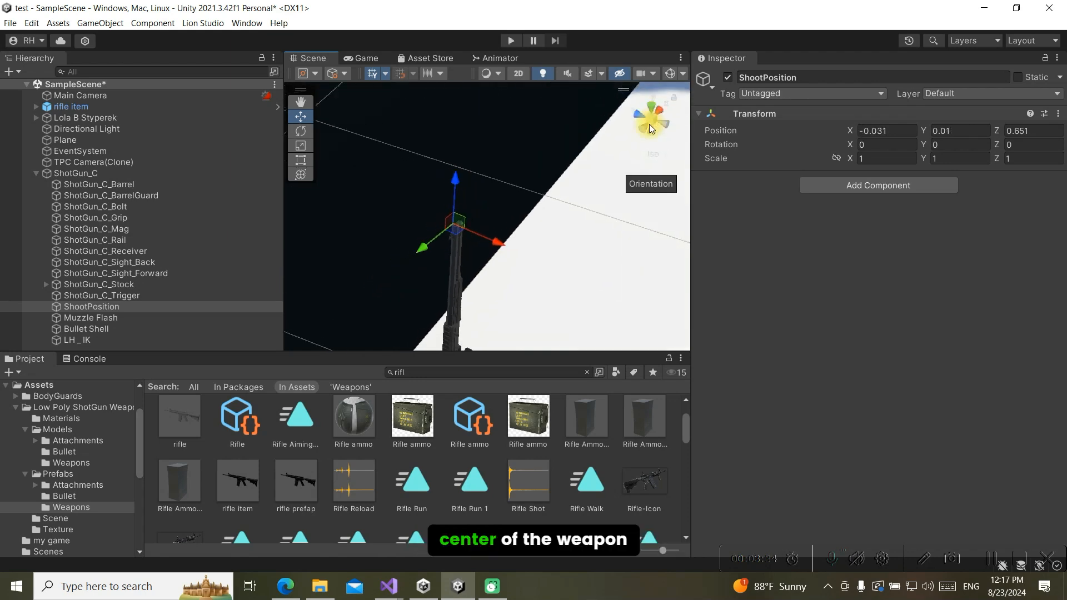
{"action": "left_click", "coordinate": [430, 238]}
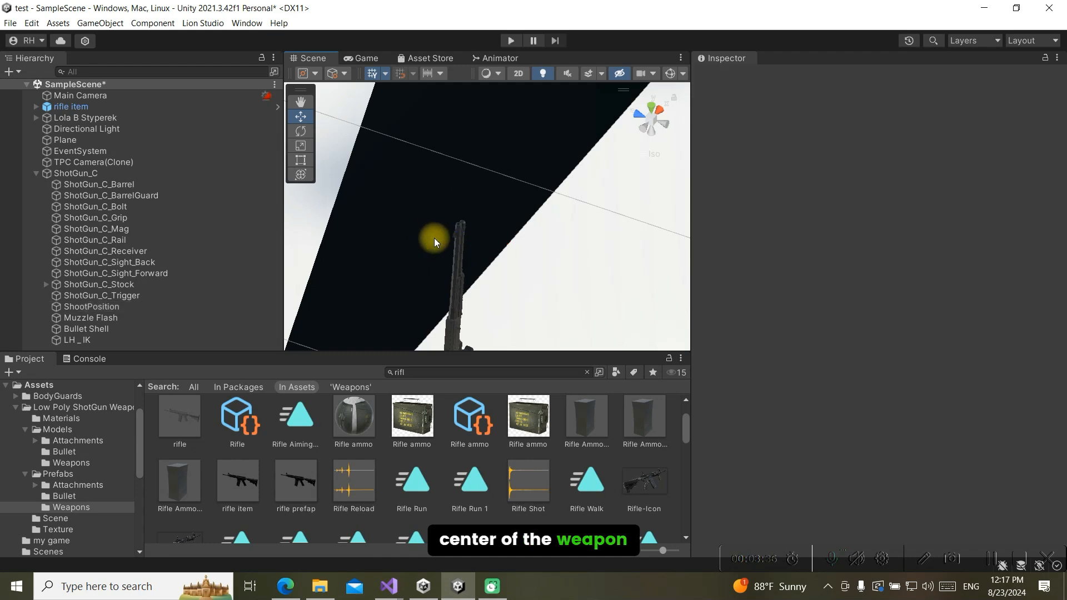
{"action": "left_click", "coordinate": [133, 305]}
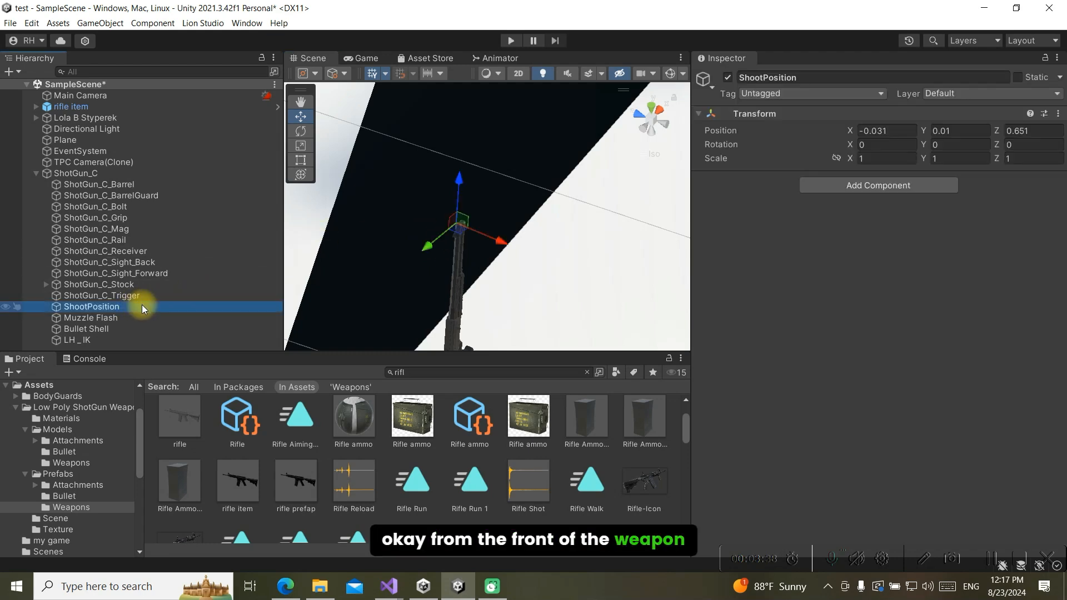
{"action": "mouse_move", "coordinate": [432, 243]}
{"action": "left_mouse_down"}
{"action": "mouse_move", "coordinate": [455, 232]}
{"action": "mouse_move", "coordinate": [391, 261]}
{"action": "mouse_move", "coordinate": [417, 255]}
{"action": "left_mouse_up"}
{"action": "left_click", "coordinate": [653, 127]}
{"action": "left_click", "coordinate": [345, 266]}
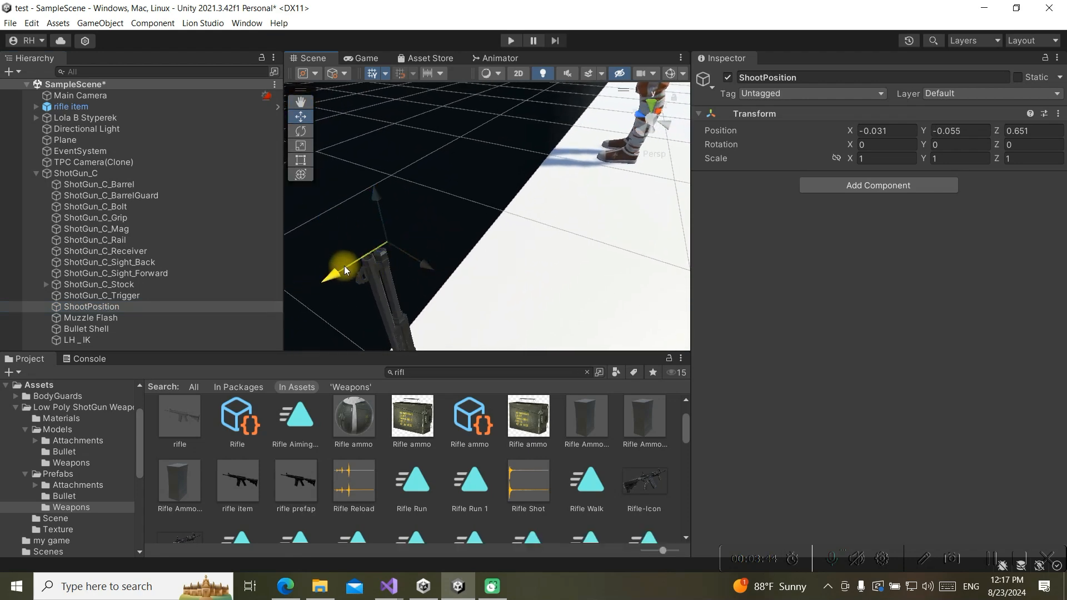
{"action": "left_click_drag", "start_coordinate": [345, 266], "coordinate": [375, 227]}
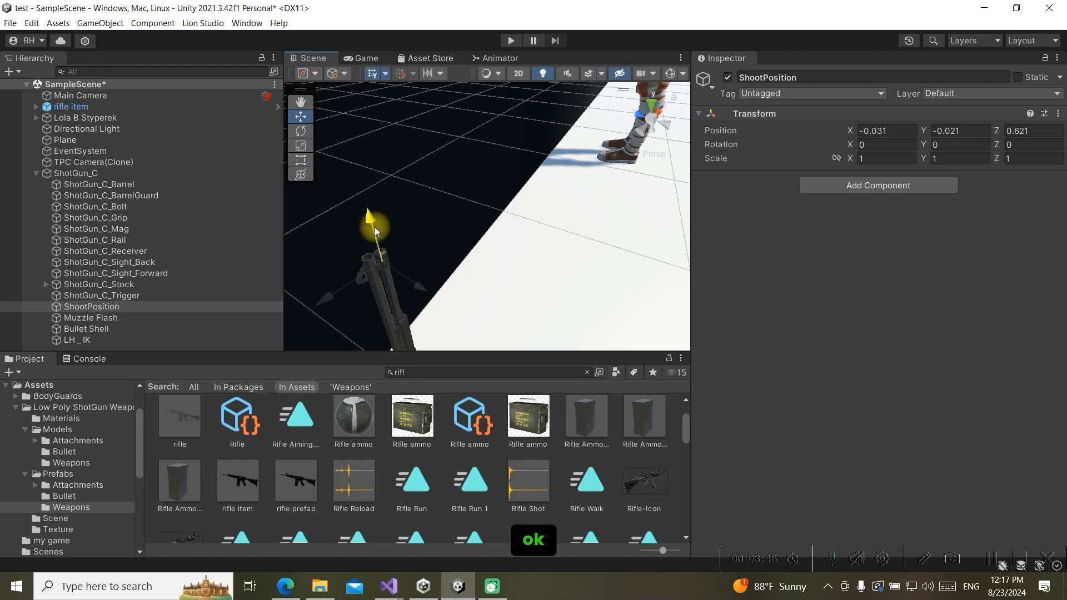
{"action": "left_click_drag", "start_coordinate": [406, 280], "coordinate": [398, 268]}
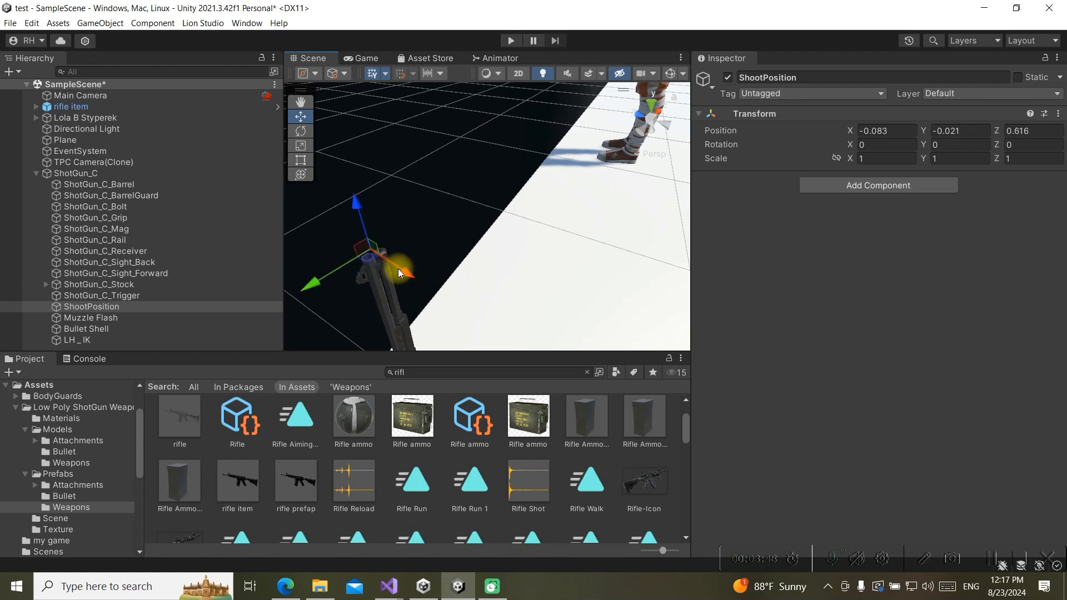
Move Muzzle Flash to the shotgun's muzzle, at about X -0.026, Y -0.016, Z 0.657
{"action": "left_click", "coordinate": [149, 322]}
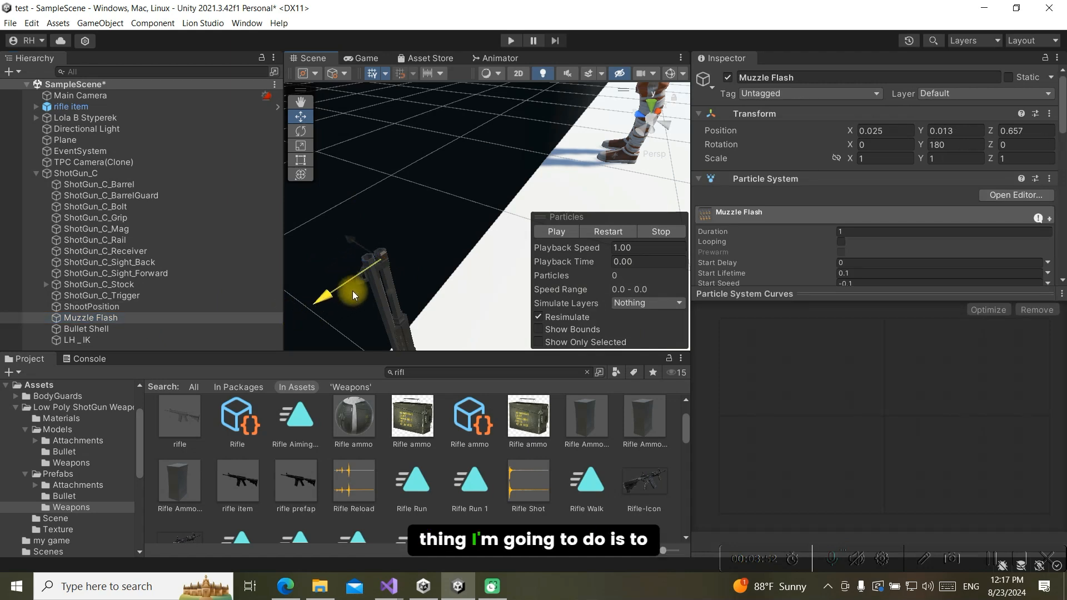
{"action": "left_click_drag", "start_coordinate": [352, 291], "coordinate": [353, 294]}
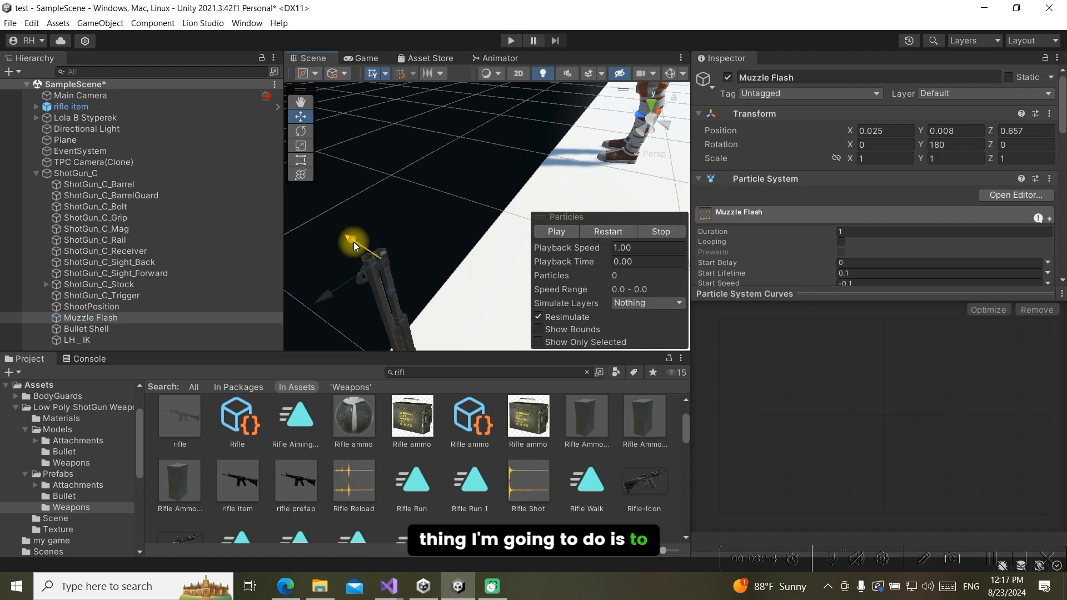
{"action": "left_click_drag", "start_coordinate": [353, 242], "coordinate": [344, 227]}
{"action": "middle_click_drag", "start_coordinate": [400, 273], "coordinate": [435, 252]}
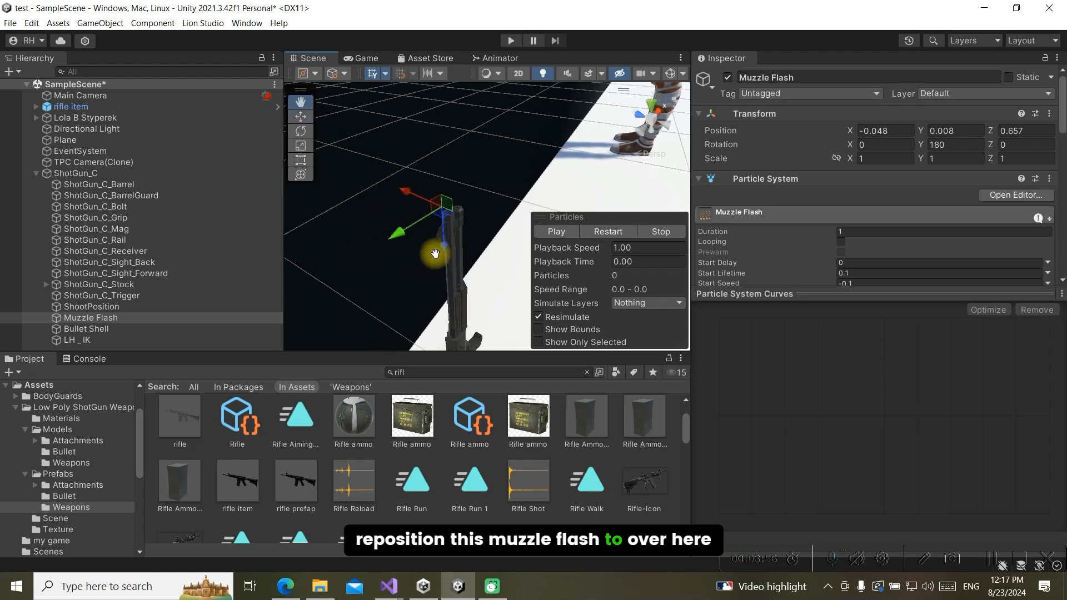
{"action": "left_click_drag", "start_coordinate": [424, 199], "coordinate": [407, 239]}
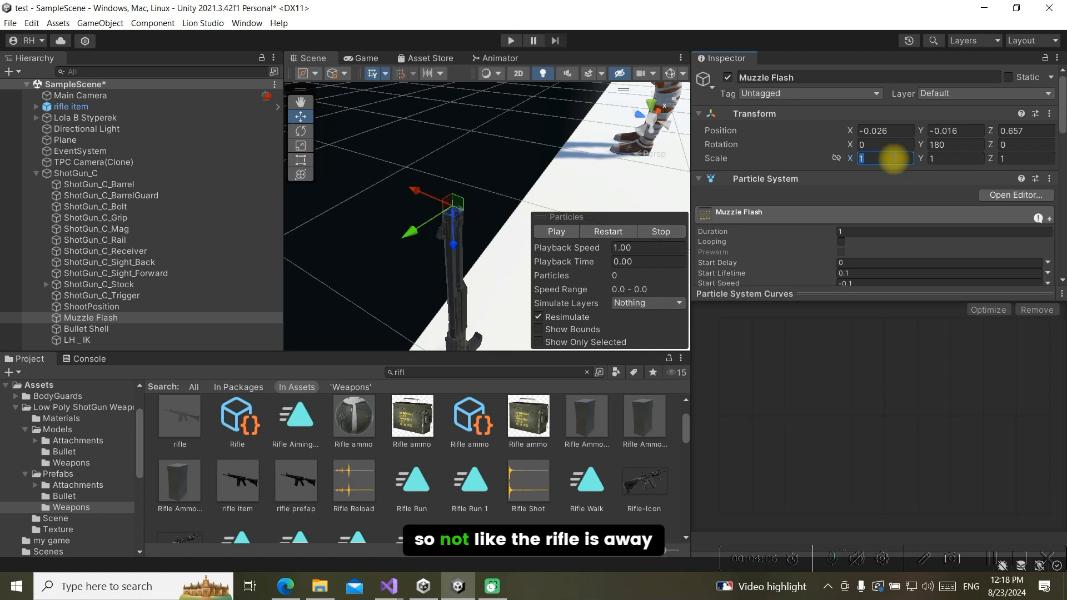
Set the Muzzle Flash scale to 0.2 on X, Y and Z
{"action": "left_click", "coordinate": [894, 158]}
{"action": "type", "text": "0"}
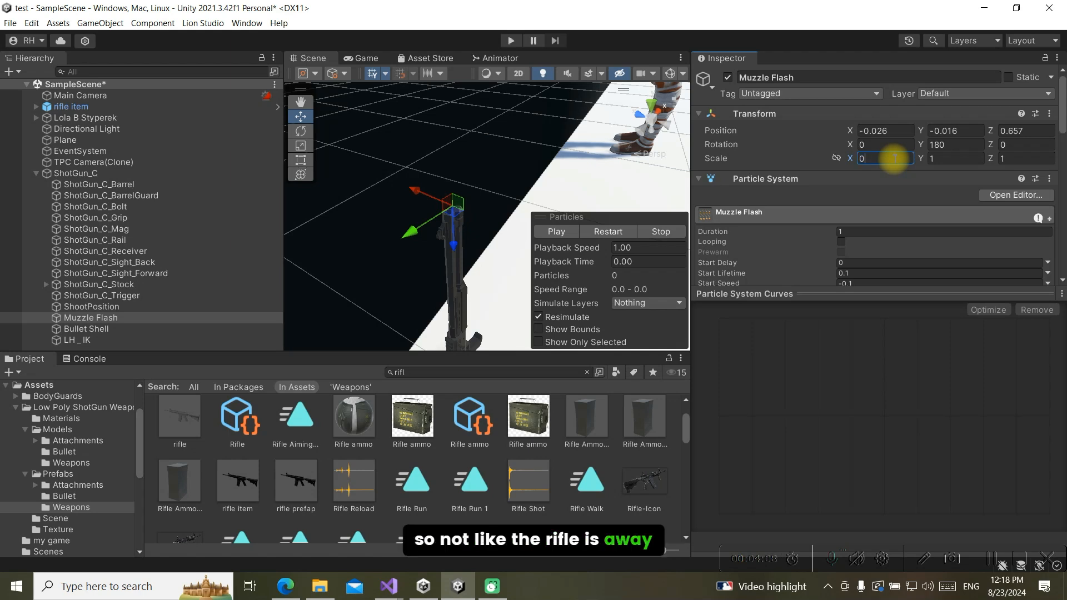
{"action": "type", "text": ".2"}
{"action": "left_click", "coordinate": [937, 160]}
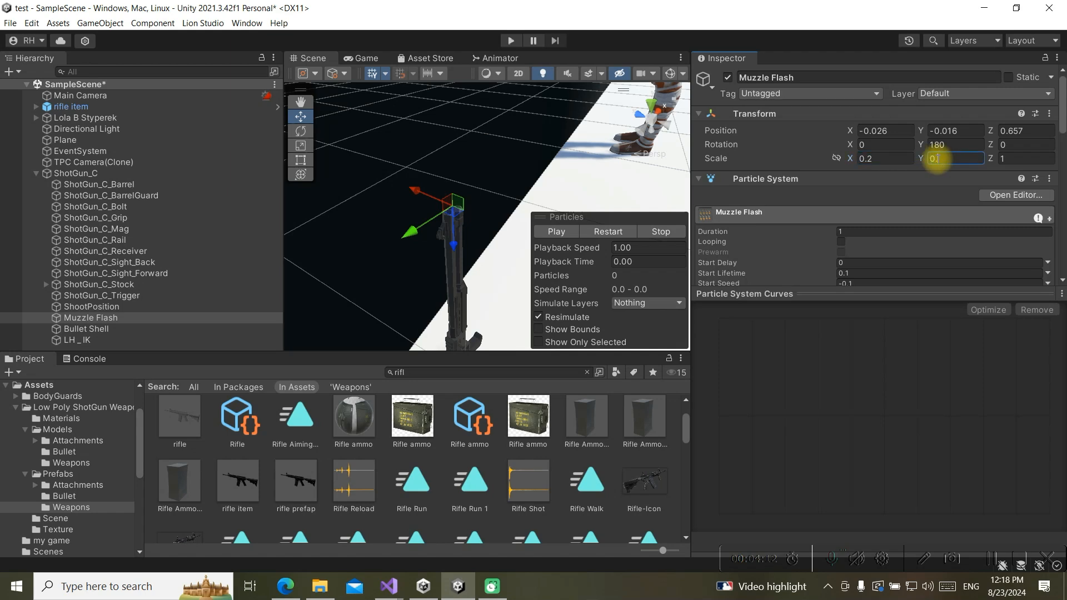
{"action": "type", "text": "0.2"}
{"action": "left_click", "coordinate": [1024, 158]}
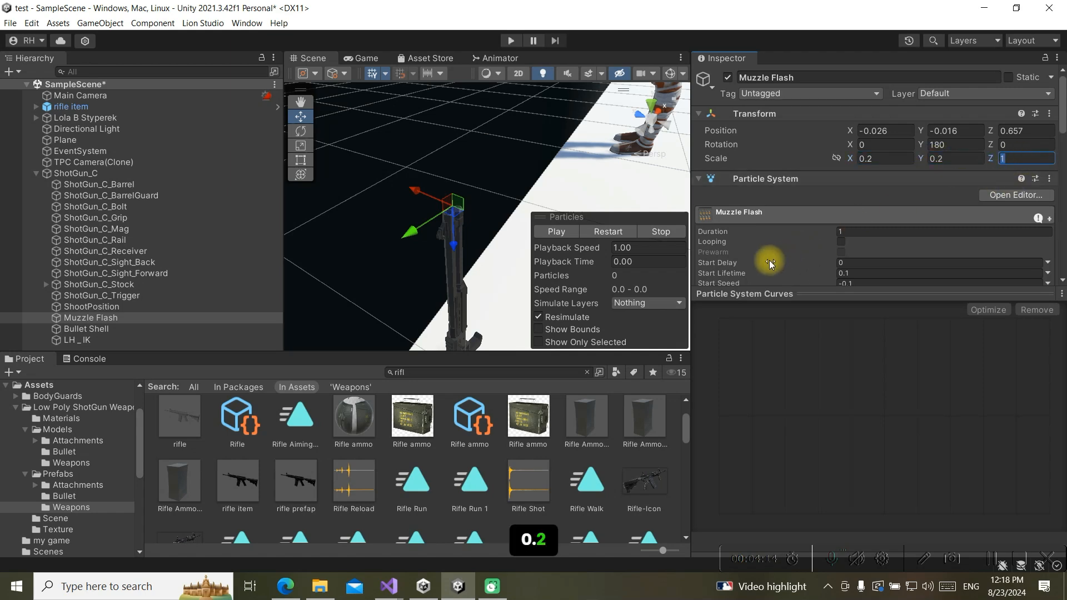
{"action": "type", "text": "0.2"}
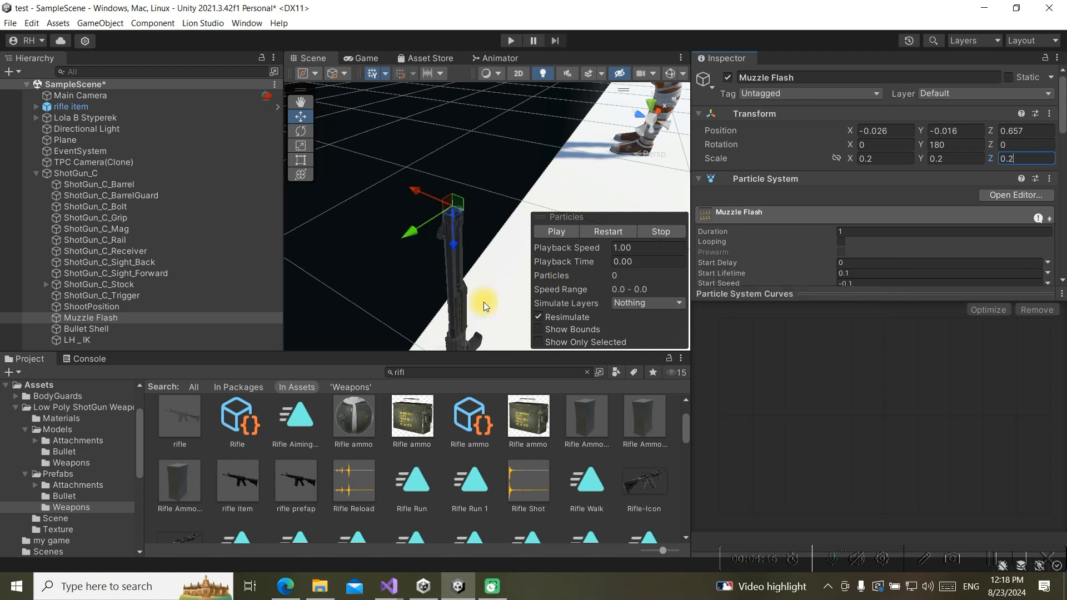
Check where Bullet Shell and LH_IK sit on the shotgun
{"action": "left_click", "coordinate": [148, 329]}
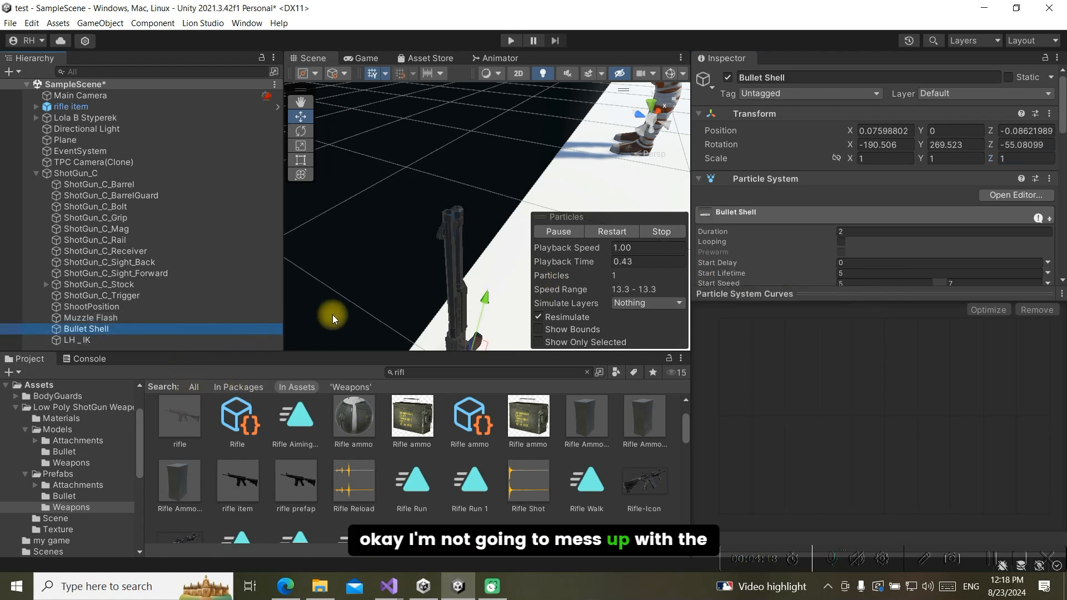
{"action": "middle_click_drag", "start_coordinate": [332, 315], "coordinate": [322, 215]}
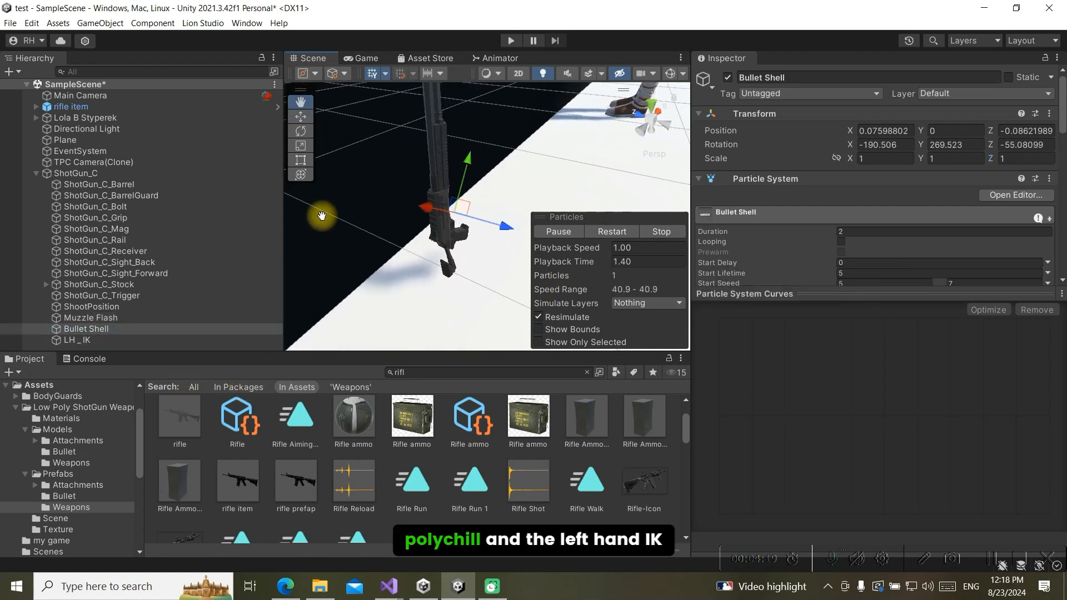
{"action": "left_click", "coordinate": [140, 340]}
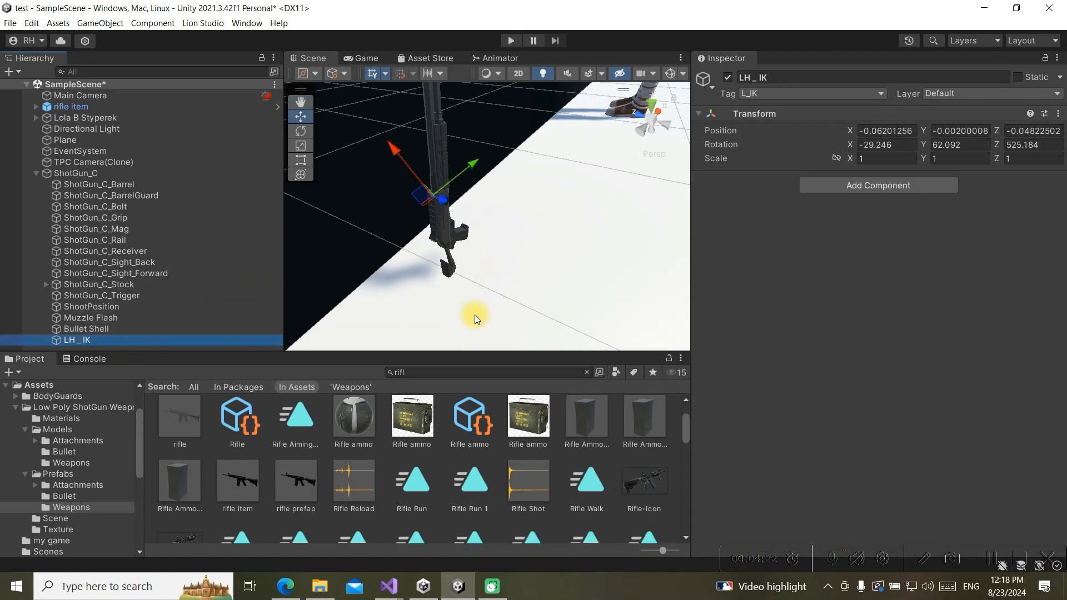
Make ShotGun_C a child of Weapon Holder(Clone) in the character's right hand and reset its transform
{"action": "left_click", "coordinate": [36, 174]}
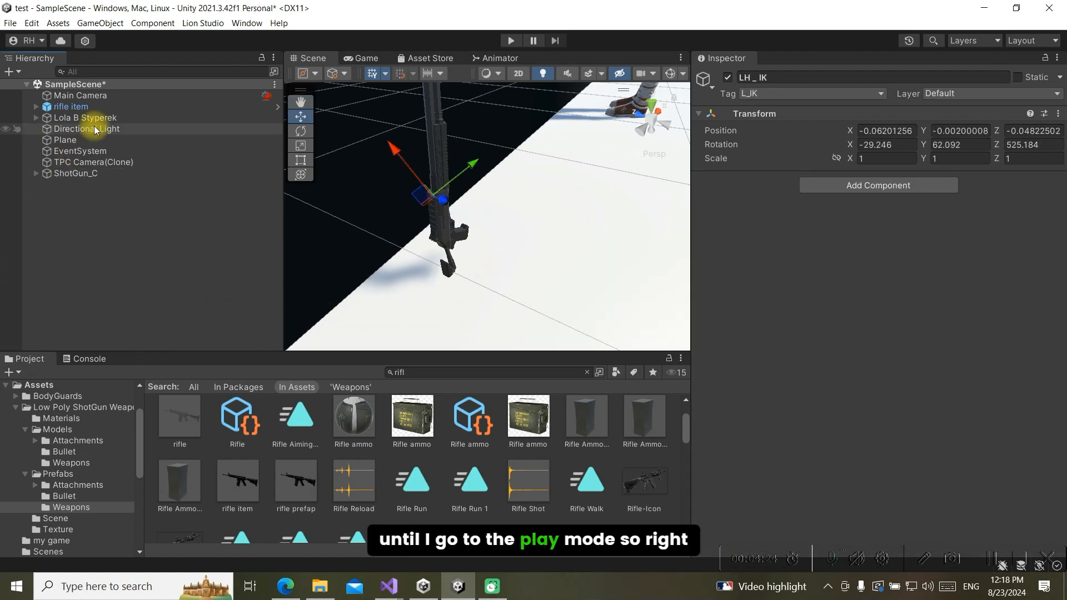
{"action": "left_click", "coordinate": [102, 72]}
{"action": "type", "text": "we"}
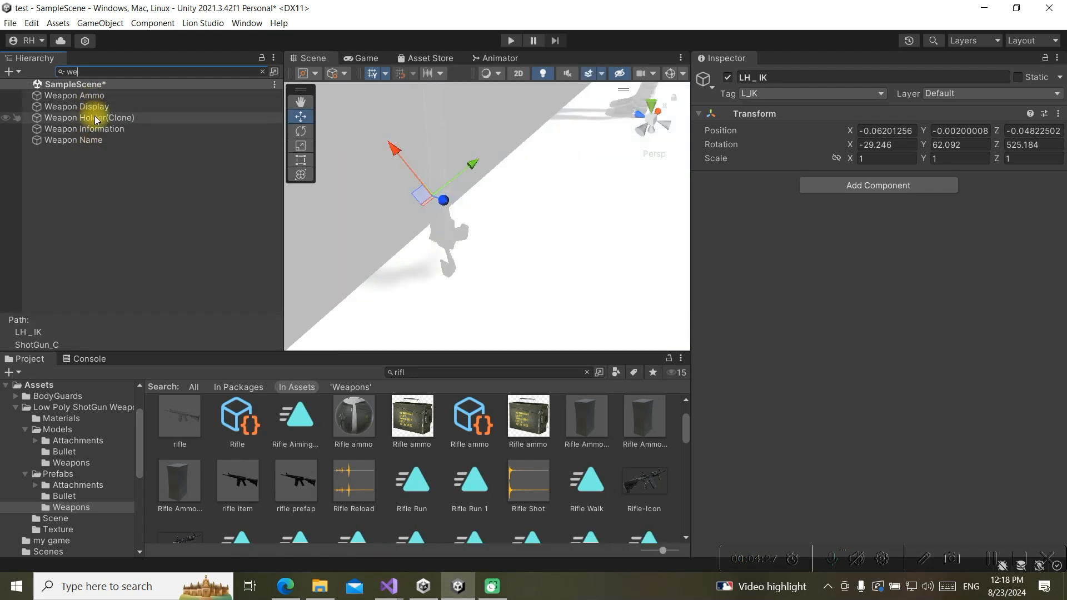
{"action": "left_click", "coordinate": [89, 117]}
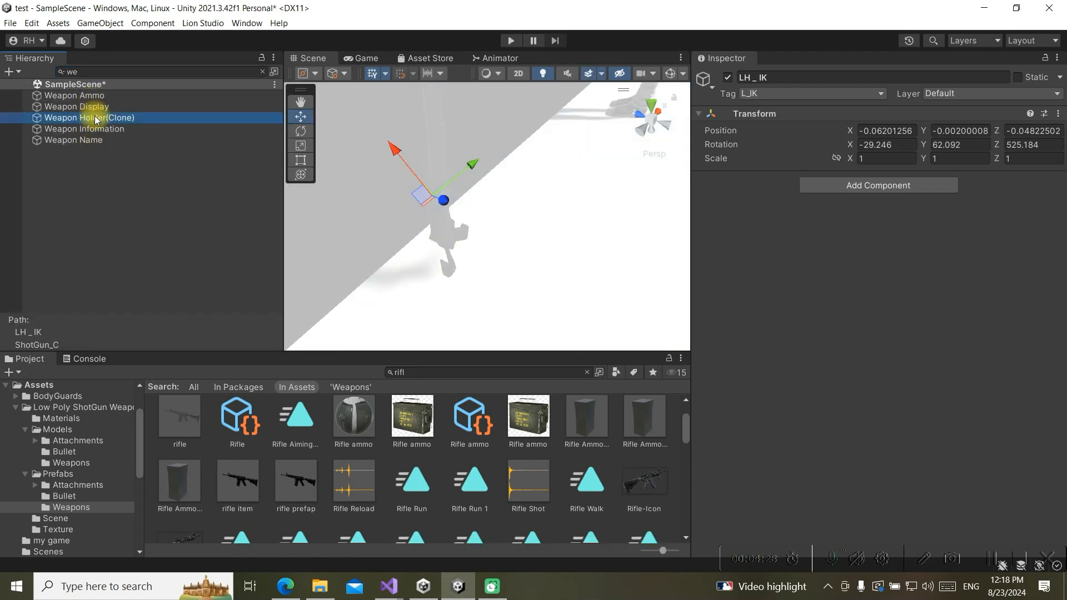
{"action": "left_click", "coordinate": [101, 72]}
{"action": "key", "text": "BackSpace"}
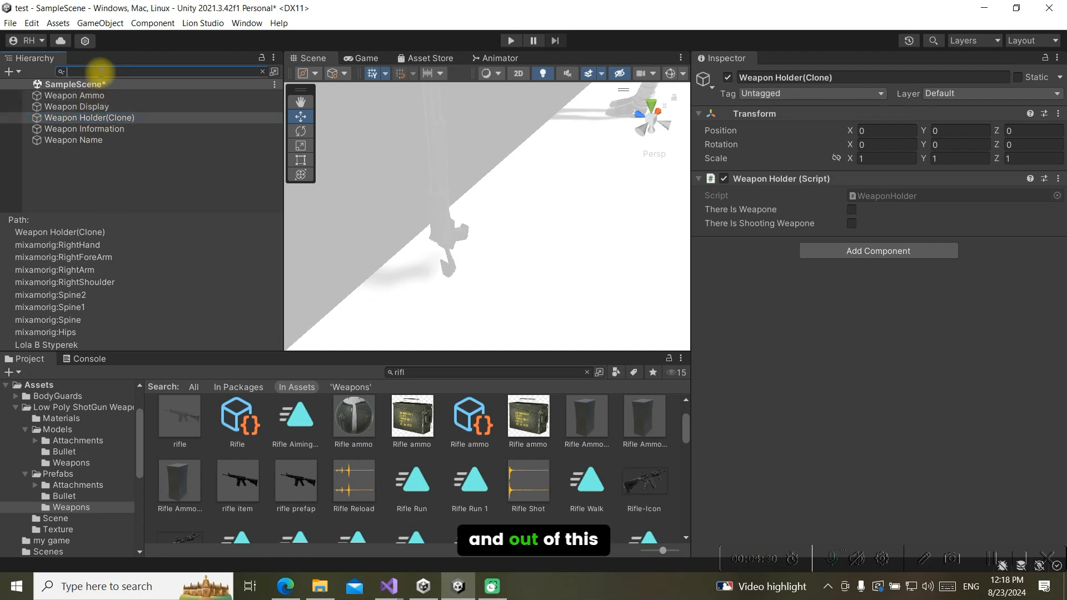
{"action": "left_click_drag", "start_coordinate": [106, 345], "coordinate": [168, 268]}
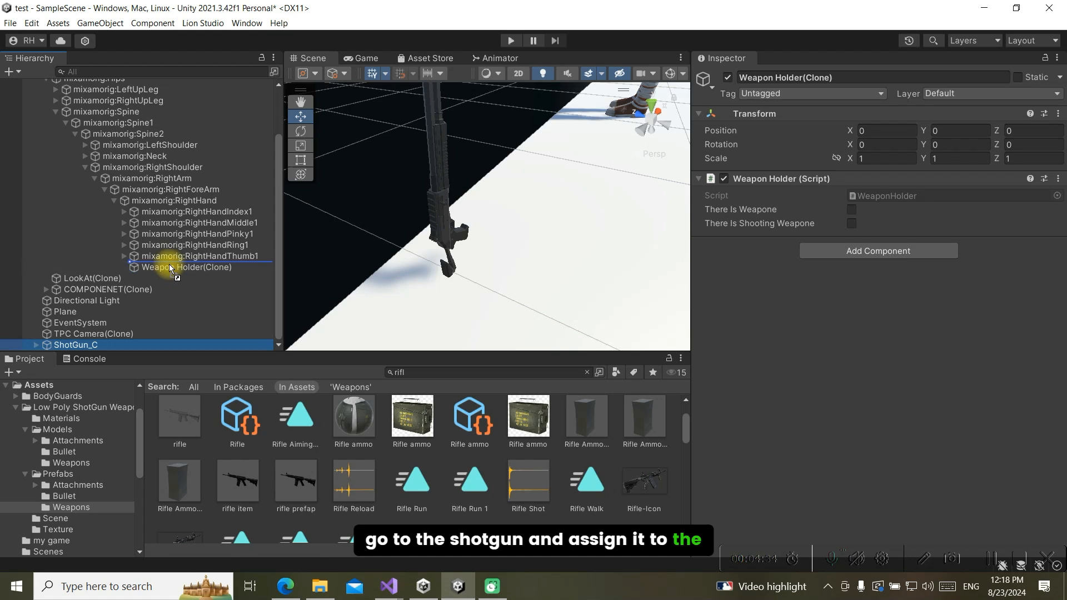
{"action": "left_click", "coordinate": [1057, 113]}
{"action": "left_click", "coordinate": [1035, 127]}
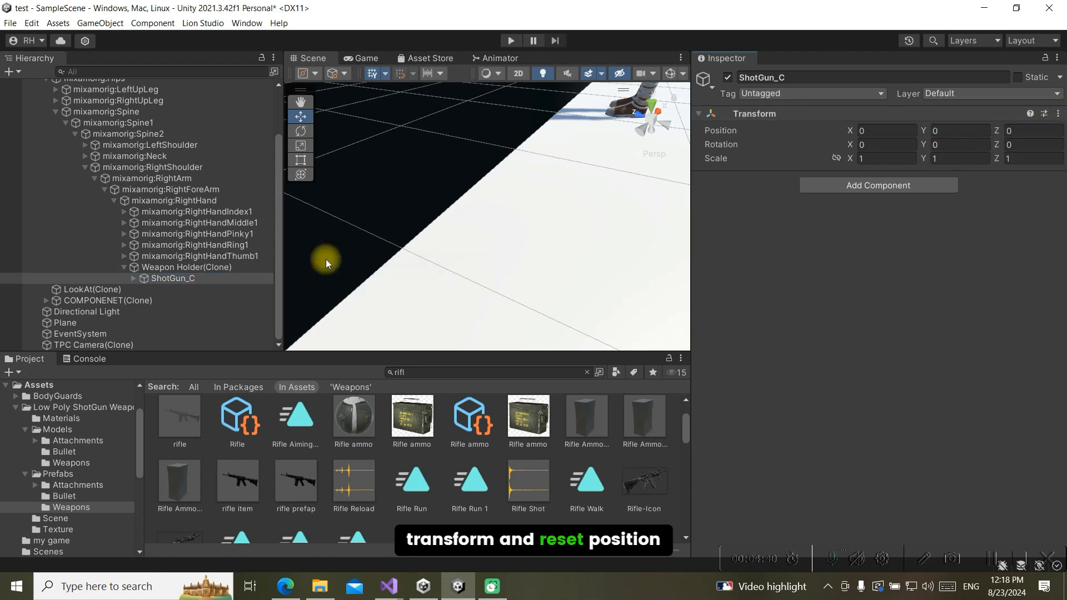
Rotate ShotGun_C in the character's right hand to about X -85.796, Y -78.486, Z -21.022
{"action": "double_click", "coordinate": [176, 279]}
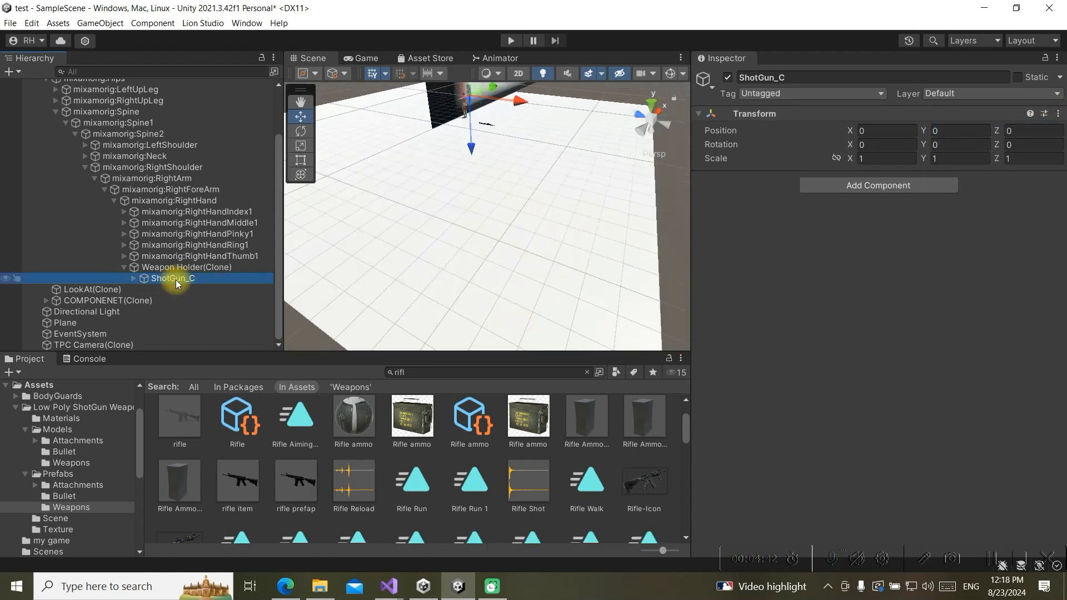
{"action": "scroll", "coordinate": [482, 225], "scroll_direction": "up", "scroll_amount": 2}
{"action": "middle_click_drag", "start_coordinate": [483, 226], "coordinate": [378, 250]}
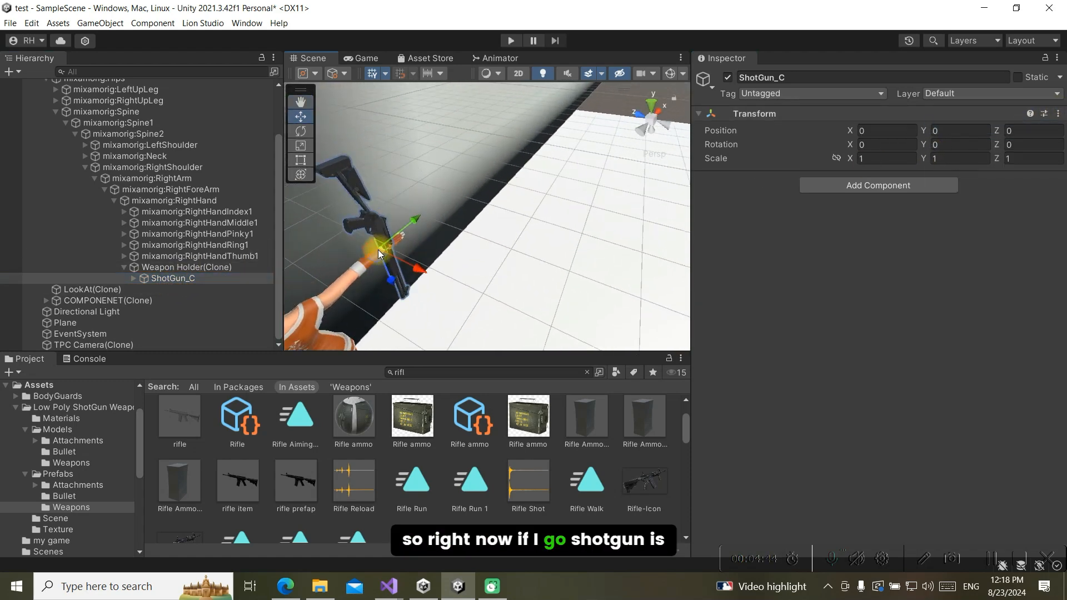
{"action": "right_click_drag", "start_coordinate": [379, 250], "coordinate": [431, 241]}
{"action": "middle_click_drag", "start_coordinate": [431, 241], "coordinate": [469, 222]}
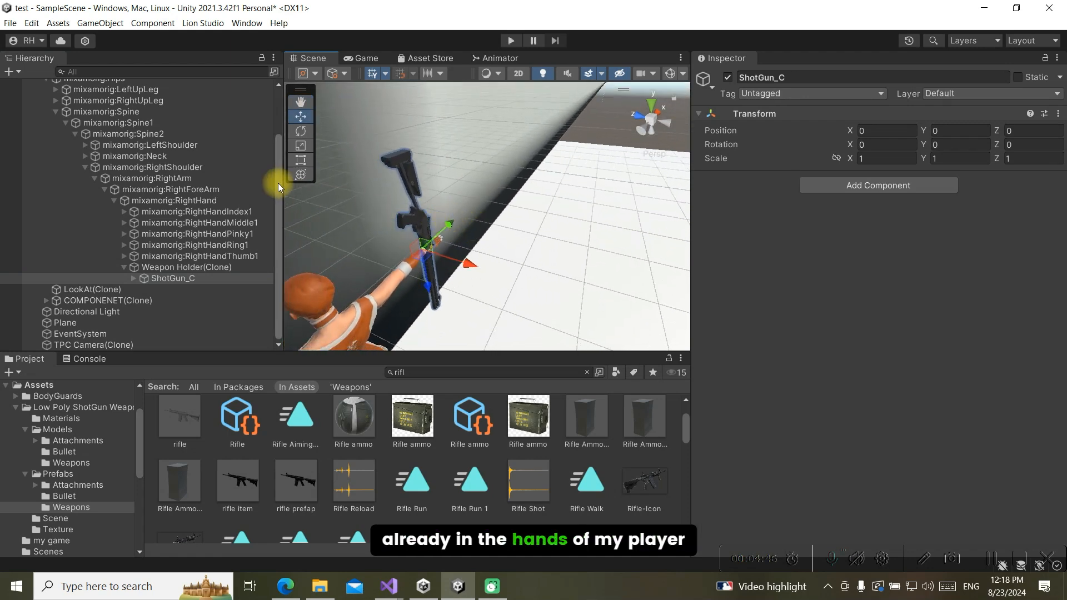
{"action": "left_click", "coordinate": [300, 131]}
{"action": "left_click_drag", "start_coordinate": [442, 218], "coordinate": [232, 194]}
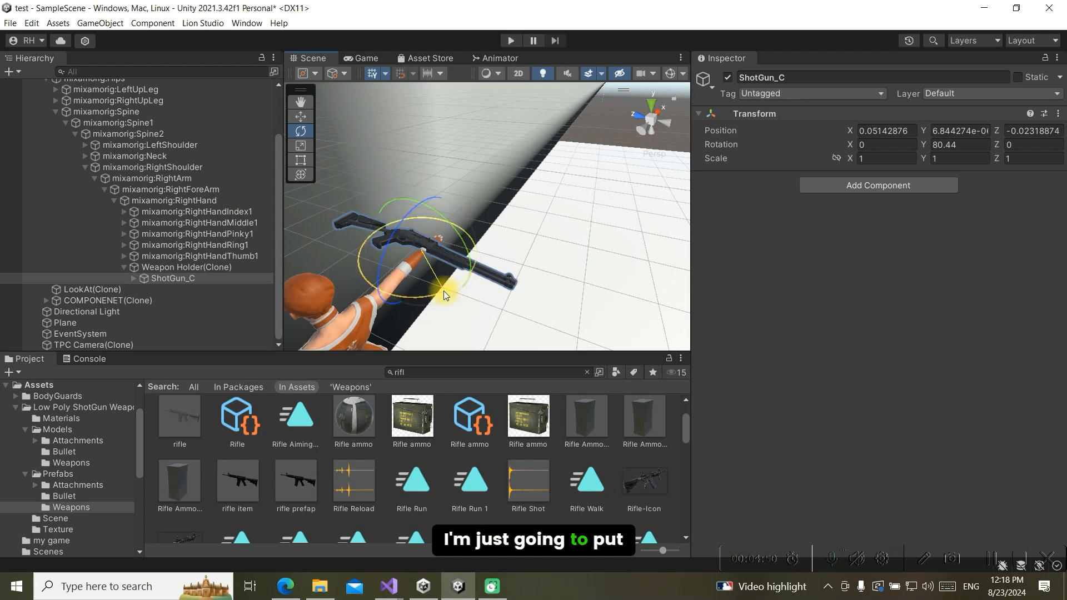
{"action": "left_click_drag", "start_coordinate": [443, 291], "coordinate": [299, 299]}
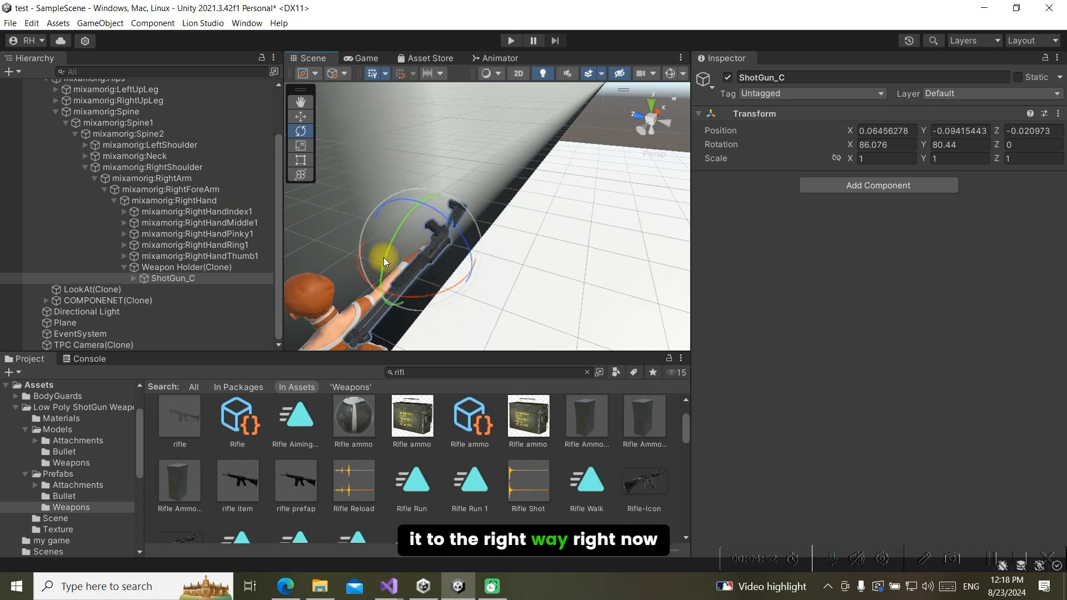
{"action": "left_click_drag", "start_coordinate": [391, 250], "coordinate": [336, 70]}
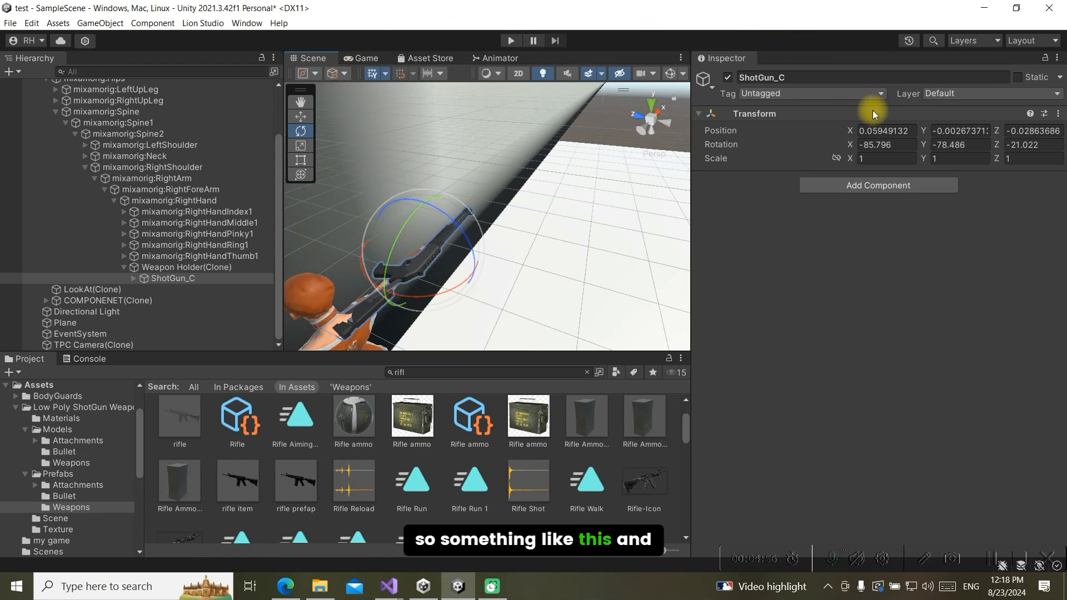
Move ShotGun_C toward the character's right palm, to about X -0.012, Y 0.591, Z 0.145
{"action": "key", "text": "f"}
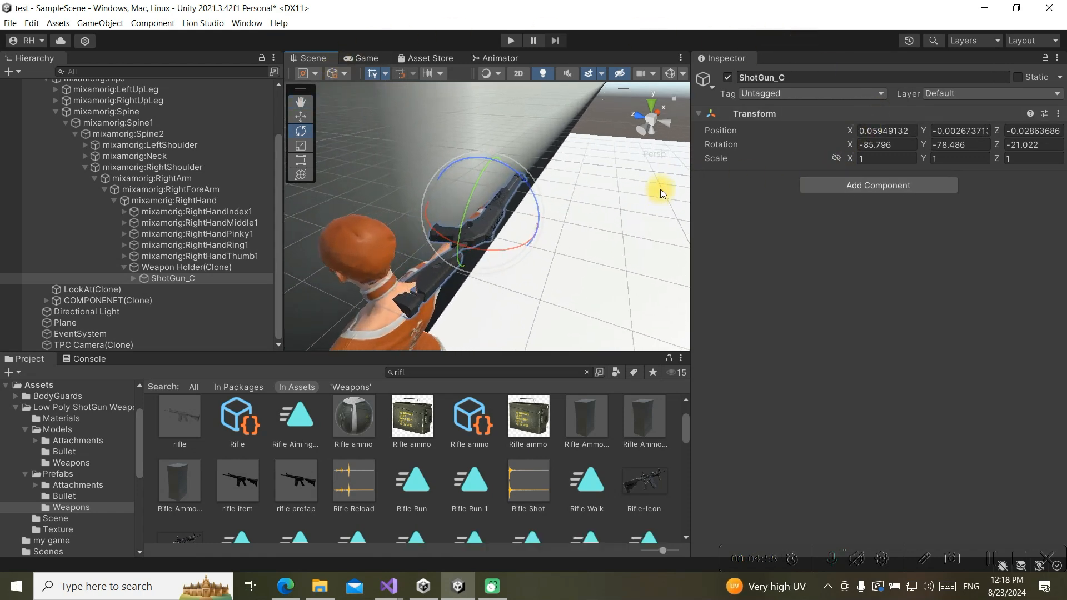
{"action": "left_click", "coordinate": [302, 117]}
{"action": "left_click_drag", "start_coordinate": [502, 196], "coordinate": [504, 225]}
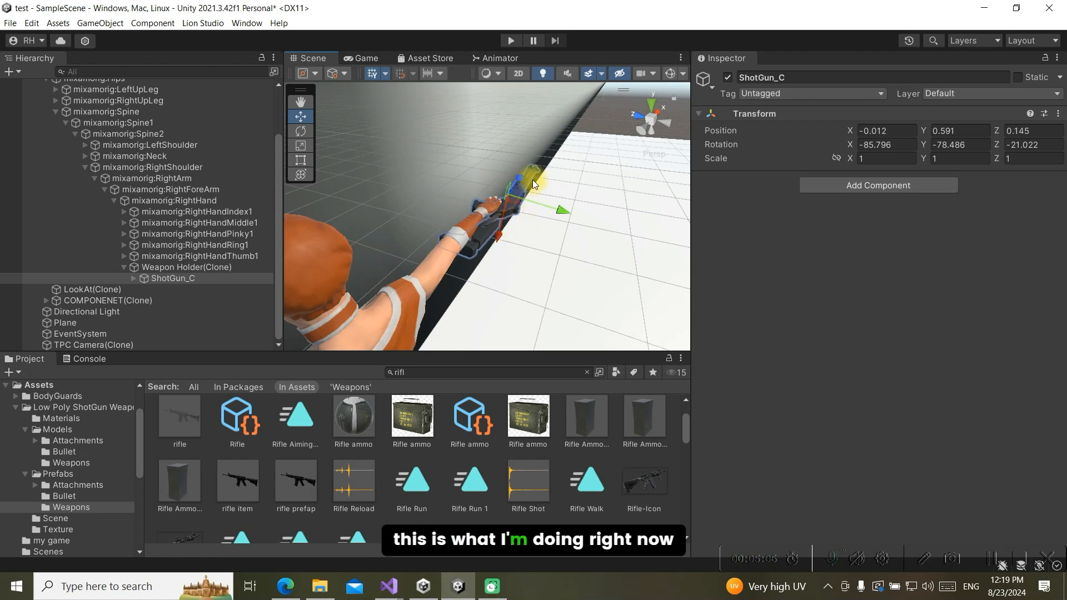
Turn ShotGun_C to a Z rotation of about 156.435 and shift it to about X -0.142, Y 0.456, Z 0.26
{"action": "right_click_drag", "start_coordinate": [532, 179], "coordinate": [560, 186]}
{"action": "scroll", "coordinate": [561, 188], "scroll_direction": "down", "scroll_amount": 5}
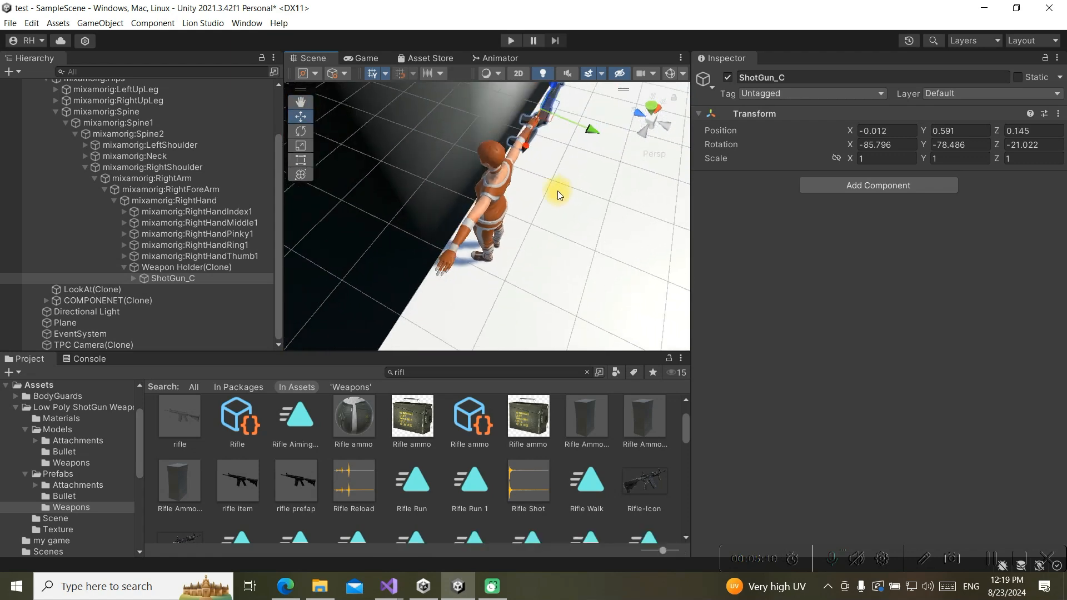
{"action": "middle_click_drag", "start_coordinate": [554, 191], "coordinate": [468, 266]}
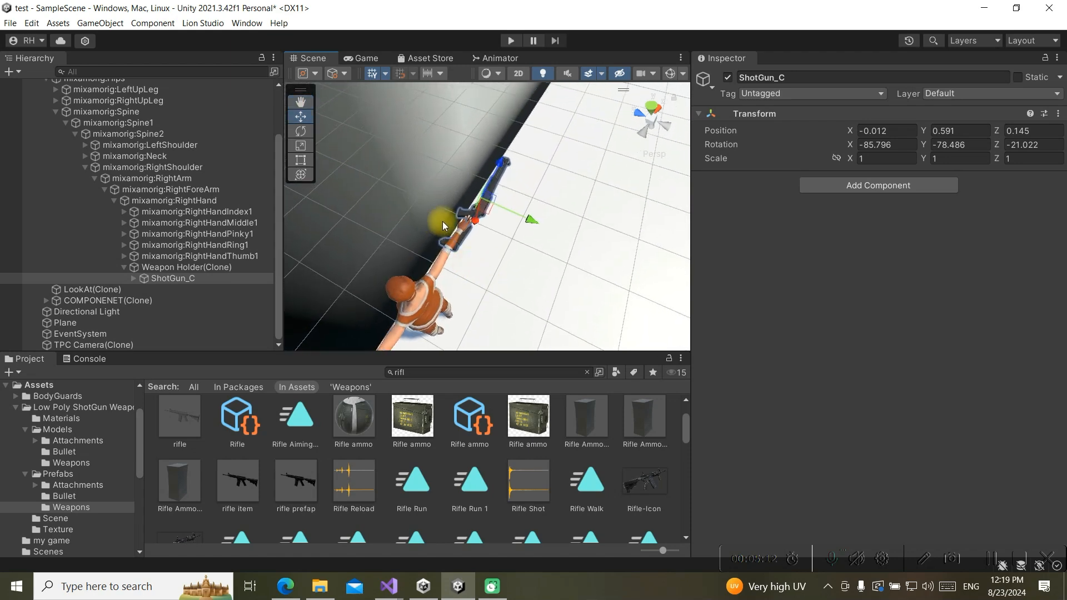
{"action": "left_click_drag", "start_coordinate": [475, 221], "coordinate": [94, 114]}
{"action": "left_click", "coordinate": [300, 130]}
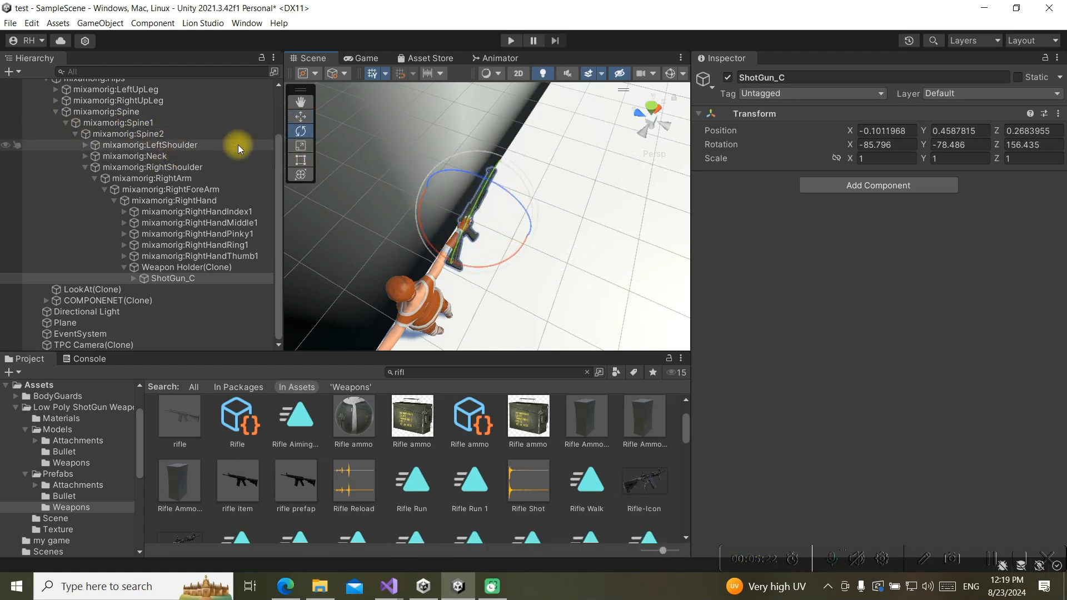
{"action": "left_click", "coordinate": [300, 116]}
{"action": "left_click_drag", "start_coordinate": [454, 199], "coordinate": [452, 197]}
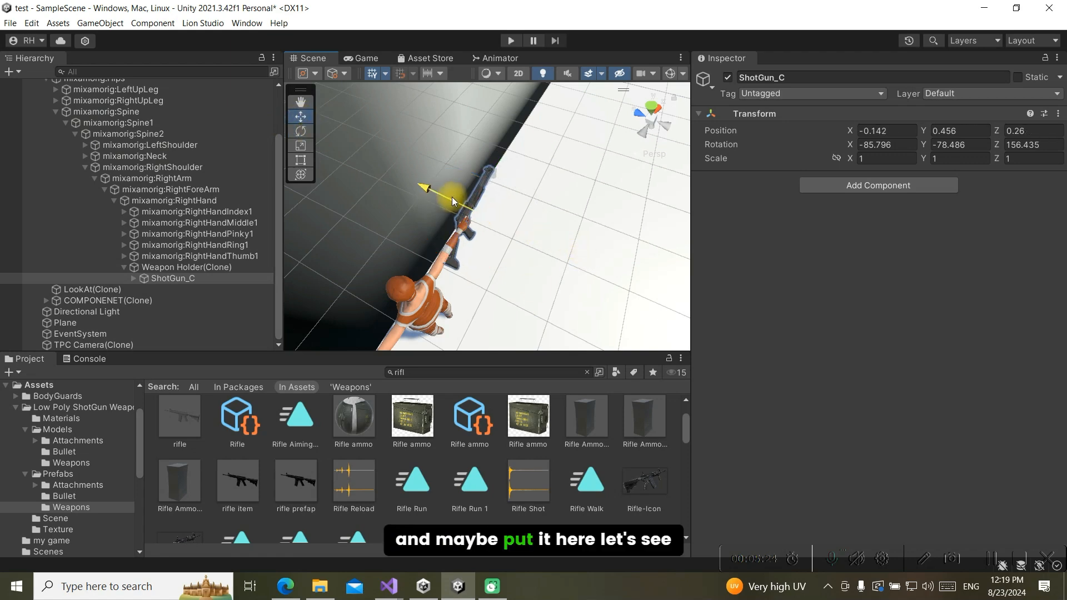
Set ShotGun_C's rotation to X -90 and Y -90, trying Z 180 before entering Z 90
{"action": "left_click", "coordinate": [884, 145]}
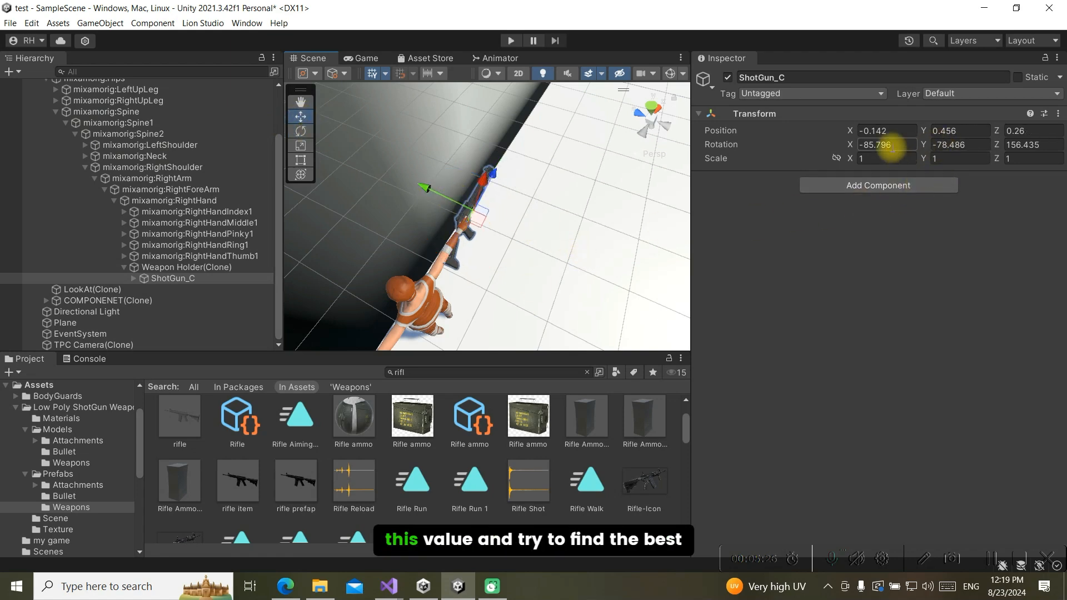
{"action": "type", "text": "-90"}
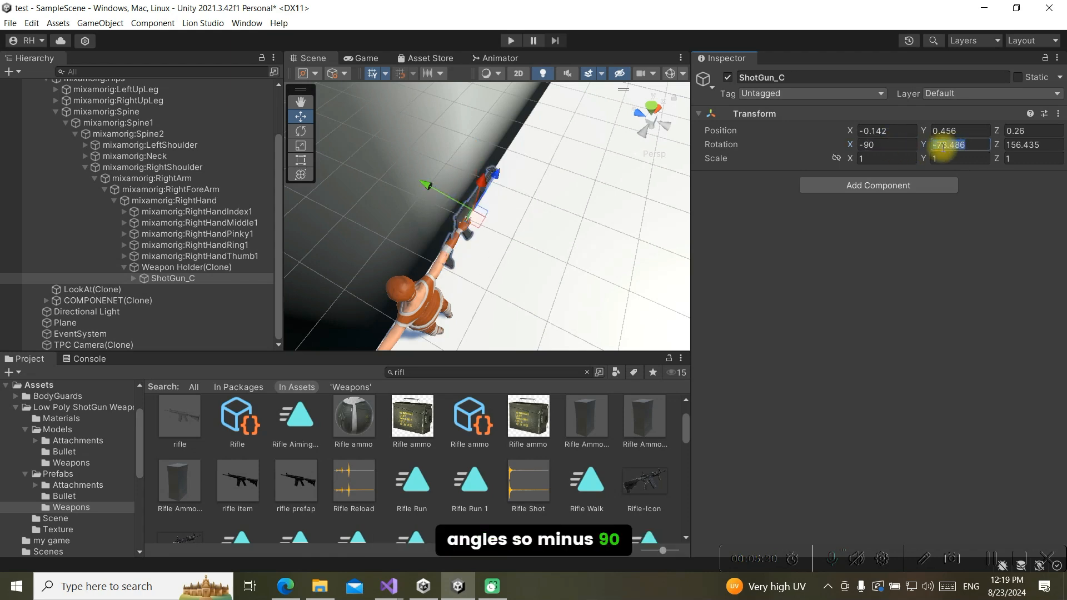
{"action": "type", "text": "-90"}
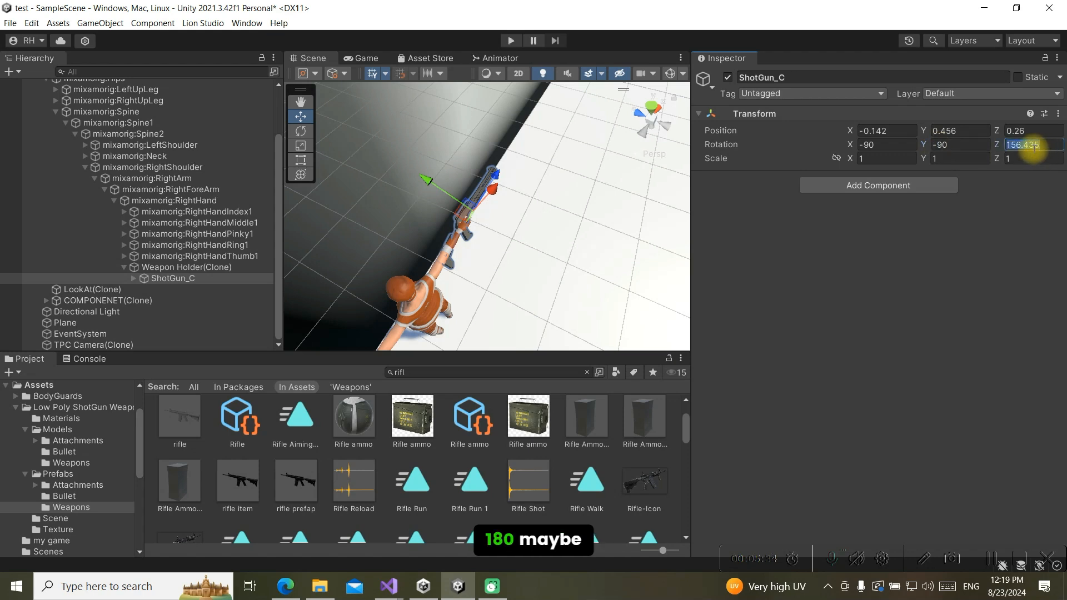
{"action": "type", "text": "180"}
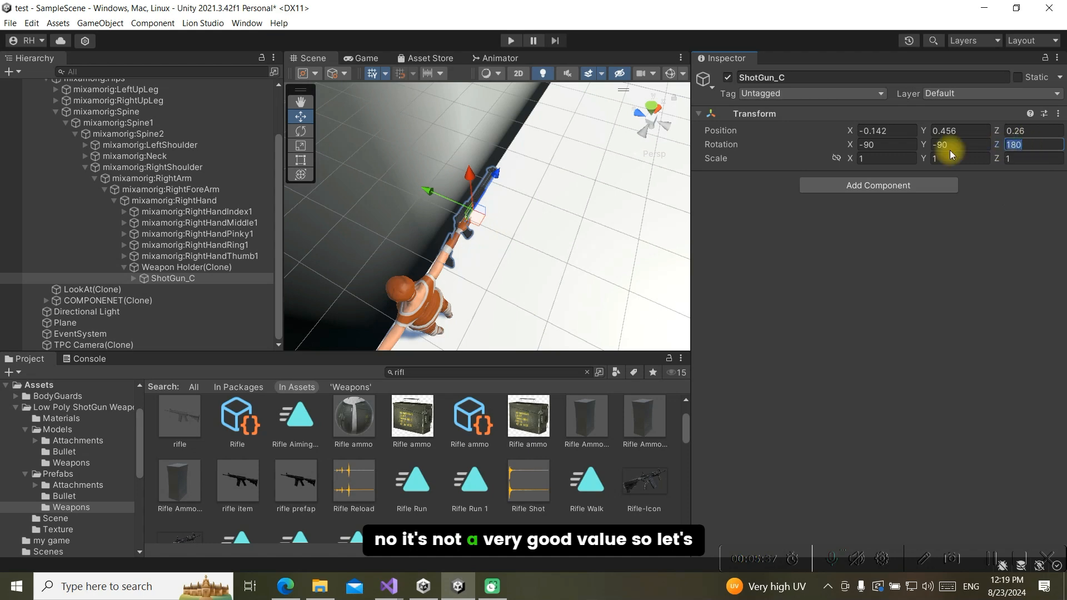
{"action": "key", "text": "BackSpace"}
{"action": "key", "text": "BackSpace"}
{"action": "key", "text": "BackSpace"}
{"action": "type", "text": "90"}
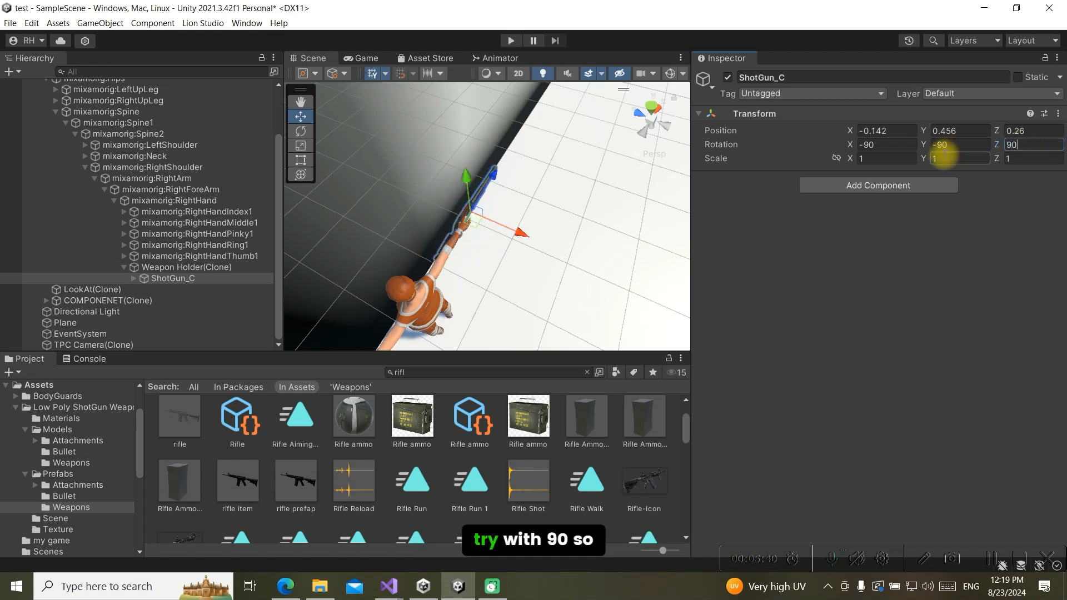
Rotate ShotGun_C in the character's right hand to X -90, Y 0 and set its Z rotation to 90
{"action": "left_click", "coordinate": [300, 130]}
{"action": "left_click_drag", "start_coordinate": [501, 196], "coordinate": [275, 181]}
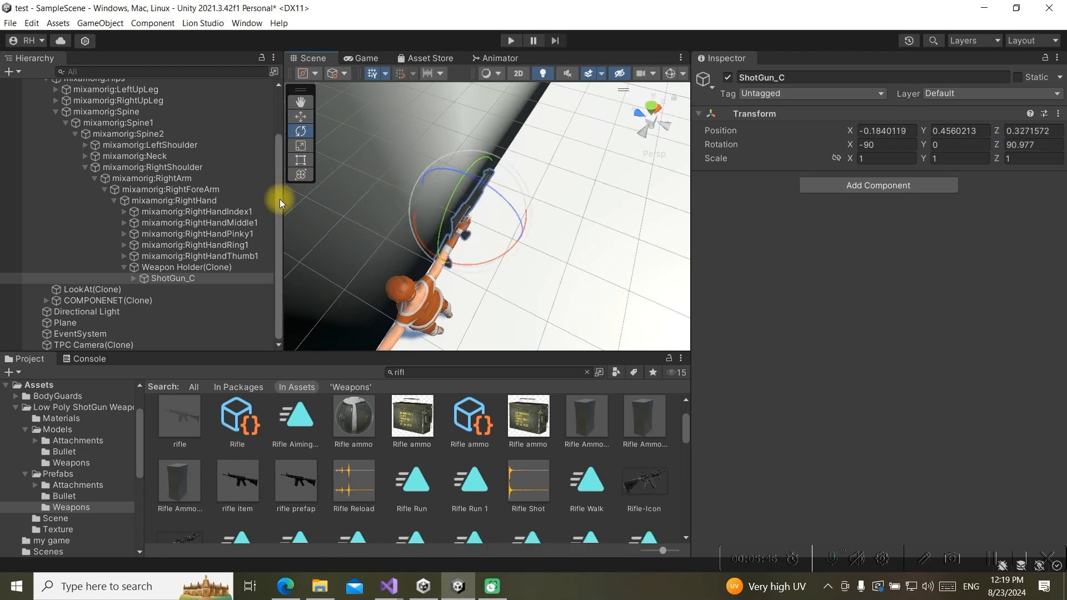
{"action": "scroll", "coordinate": [478, 313], "scroll_direction": "up", "scroll_amount": 3}
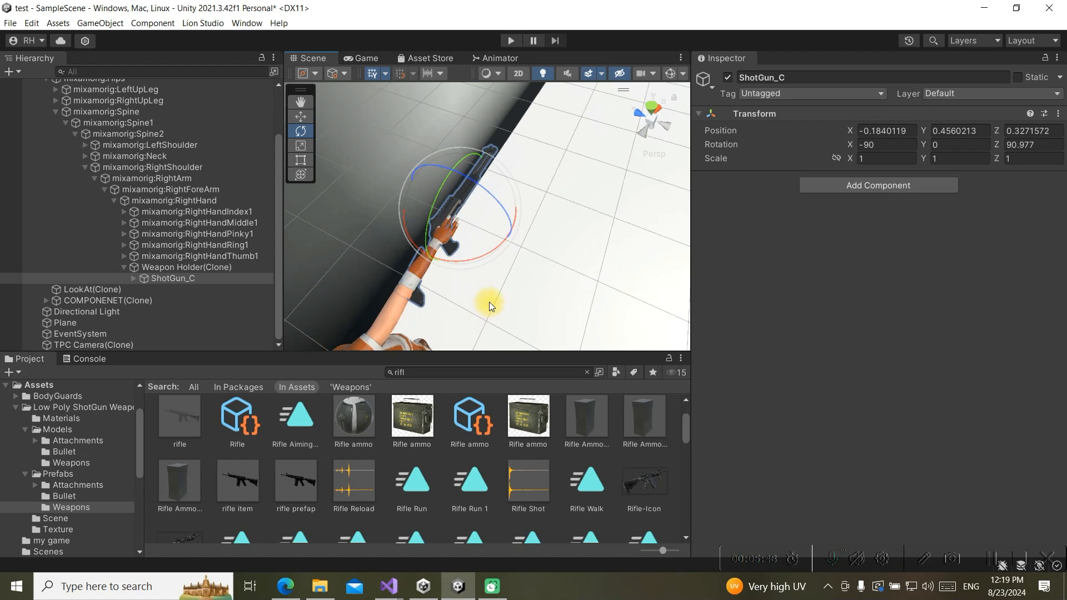
{"action": "right_click_drag", "start_coordinate": [498, 285], "coordinate": [395, 247]}
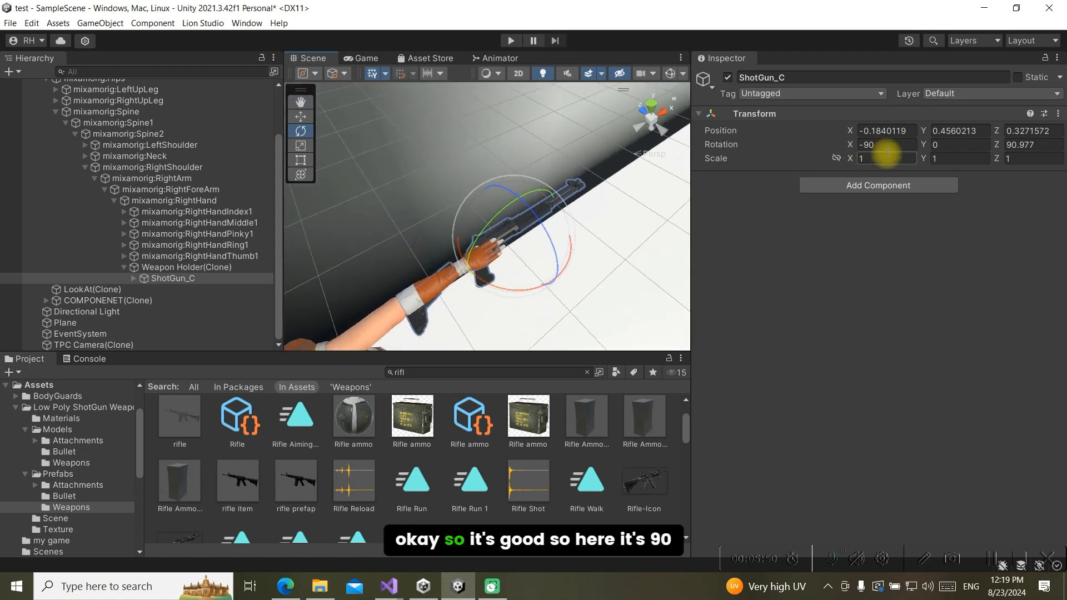
{"action": "left_click", "coordinate": [1017, 144]}
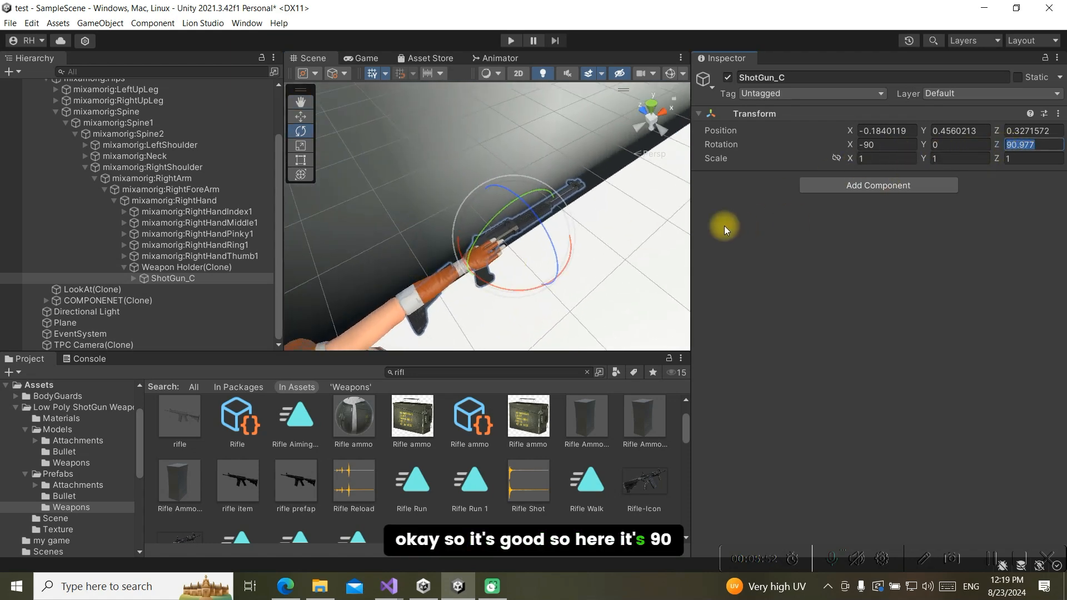
{"action": "type", "text": "99"}
{"action": "key", "text": "BackSpace"}
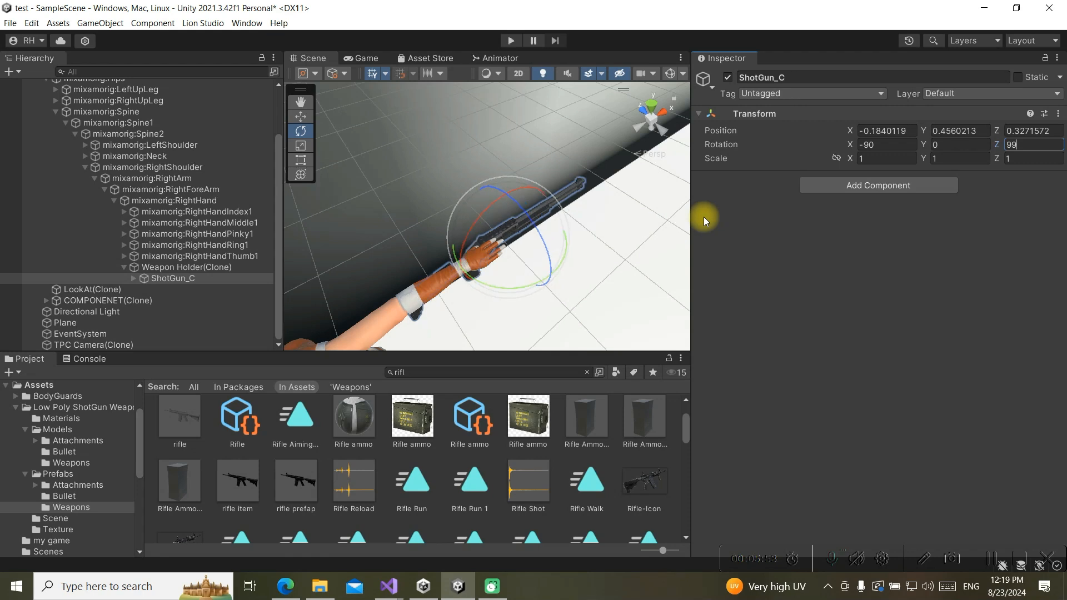
{"action": "type", "text": "0"}
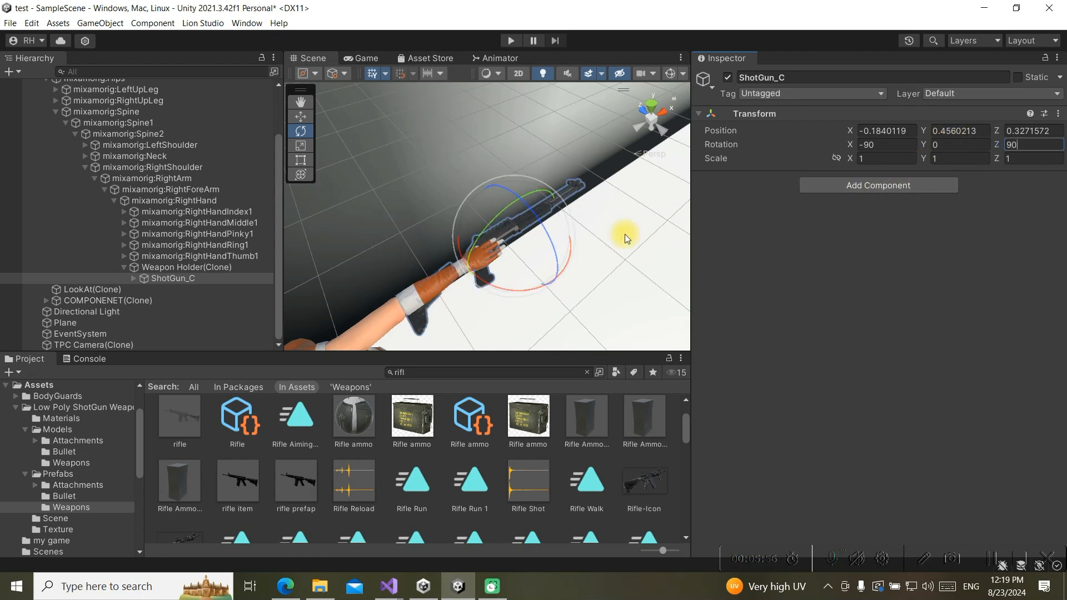
Move ShotGun_C toward the character's right palm, to about X -0.09, Y 0.396, Z 0.049
{"action": "scroll", "coordinate": [421, 321], "scroll_direction": "up", "scroll_amount": 3}
{"action": "left_click_drag", "start_coordinate": [428, 321], "coordinate": [350, 125], "text": "alt"}
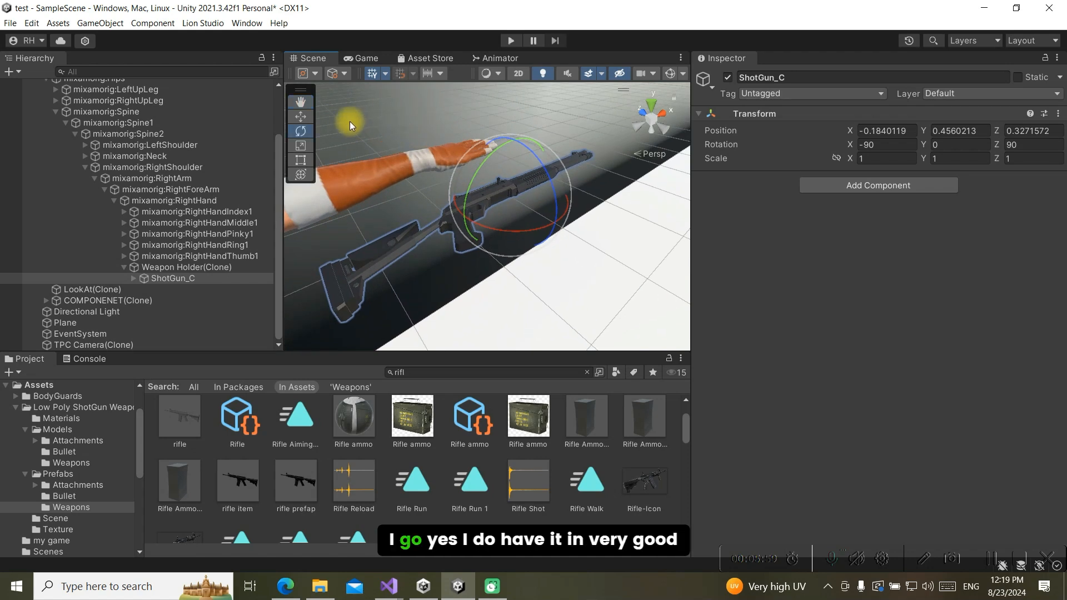
{"action": "left_click", "coordinate": [301, 116]}
{"action": "left_click_drag", "start_coordinate": [520, 149], "coordinate": [518, 58]}
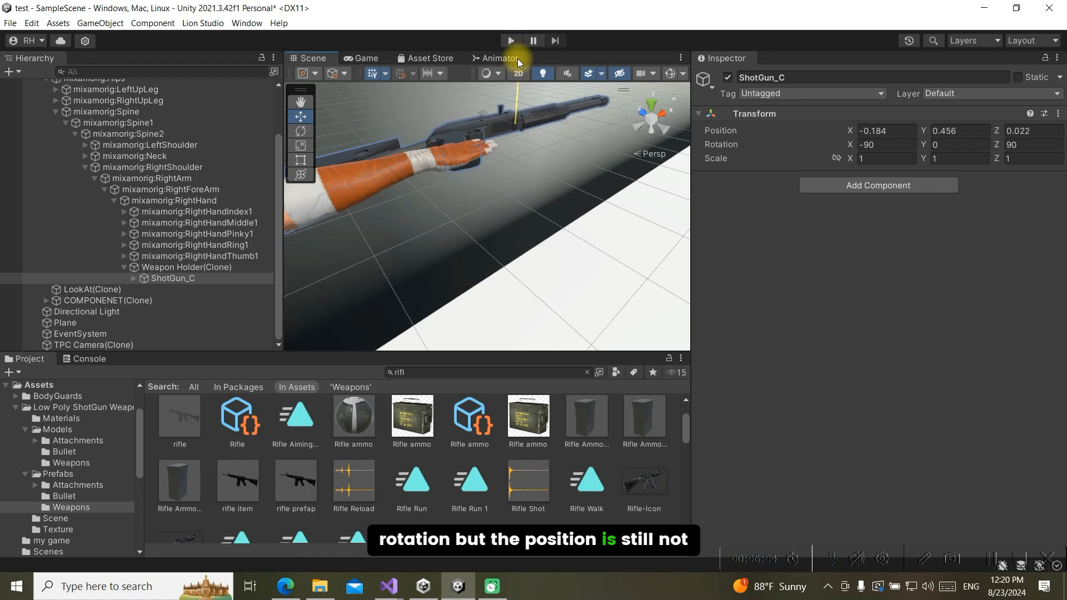
{"action": "left_click_drag", "start_coordinate": [483, 114], "coordinate": [555, 135]}
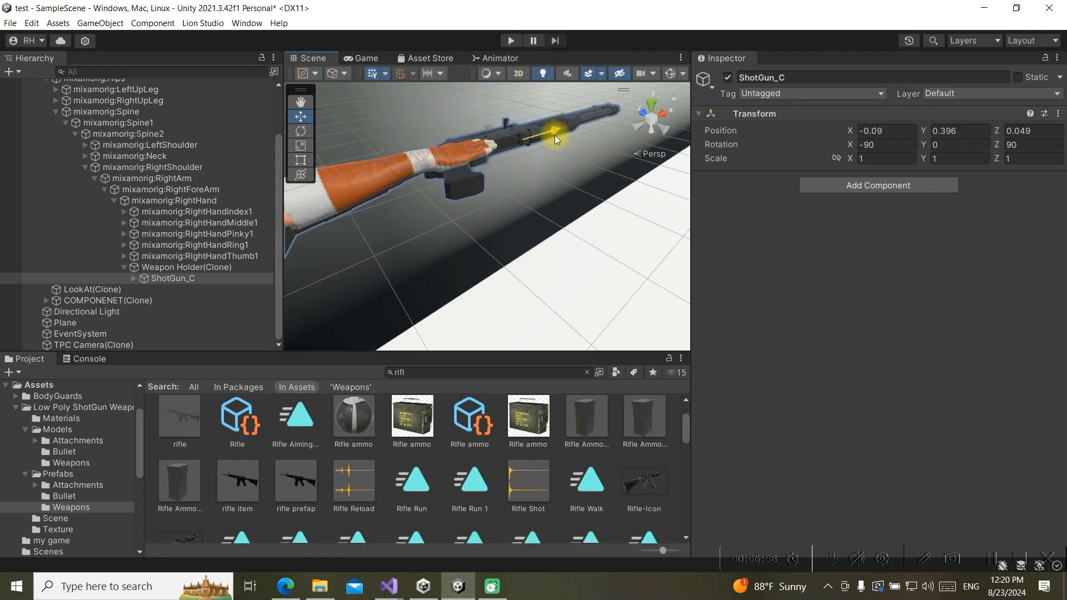
Shift ShotGun_C slightly in the right hand to a Z position of about 0.076
{"action": "middle_click_drag", "start_coordinate": [512, 231], "coordinate": [514, 361]}
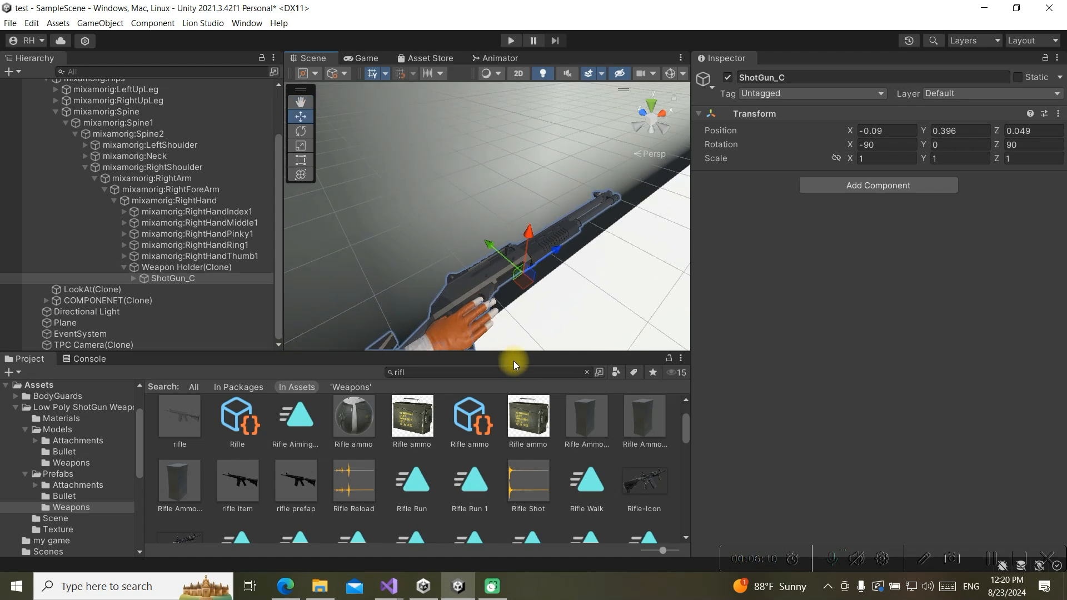
{"action": "middle_click_drag", "start_coordinate": [408, 210], "coordinate": [552, 295]}
{"action": "middle_click_drag", "start_coordinate": [520, 258], "coordinate": [429, 248]}
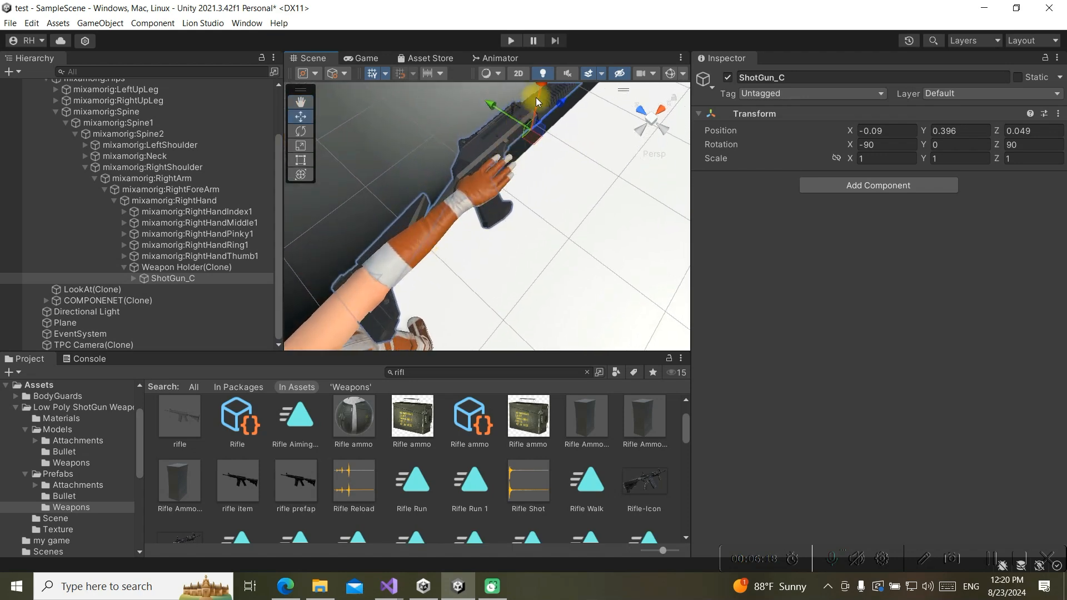
{"action": "left_click_drag", "start_coordinate": [535, 93], "coordinate": [535, 102]}
{"action": "right_click_drag", "start_coordinate": [492, 274], "coordinate": [442, 257]}
{"action": "middle_click_drag", "start_coordinate": [442, 257], "coordinate": [414, 259]}
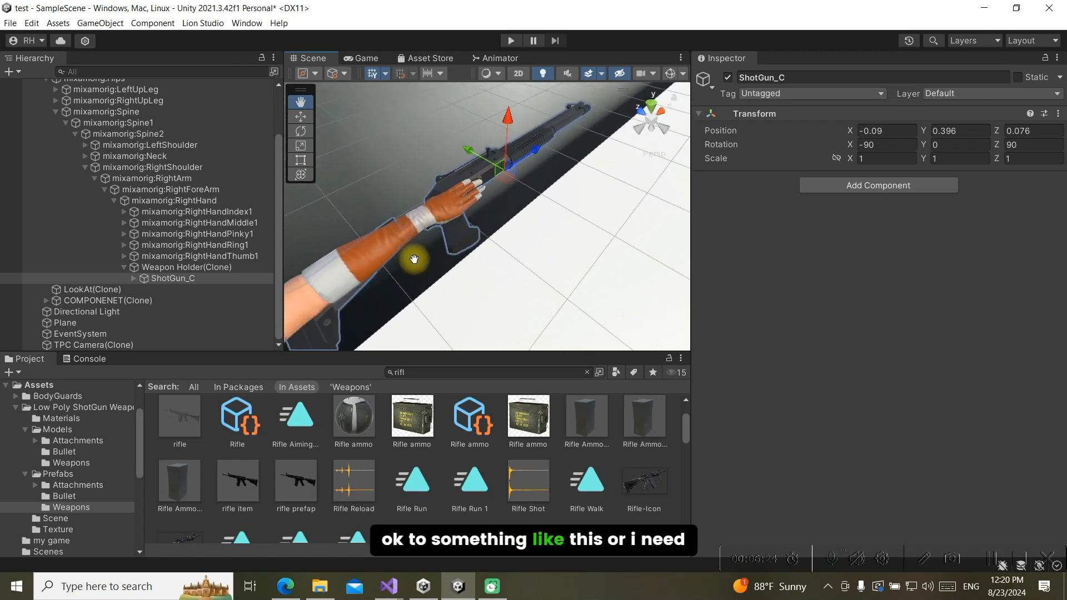
Scale ShotGun_C uniformly to about 0.668 and move it to about X -0.072, Y 0.229, Z 0.064
{"action": "left_click_drag", "start_coordinate": [499, 158], "coordinate": [449, 168]}
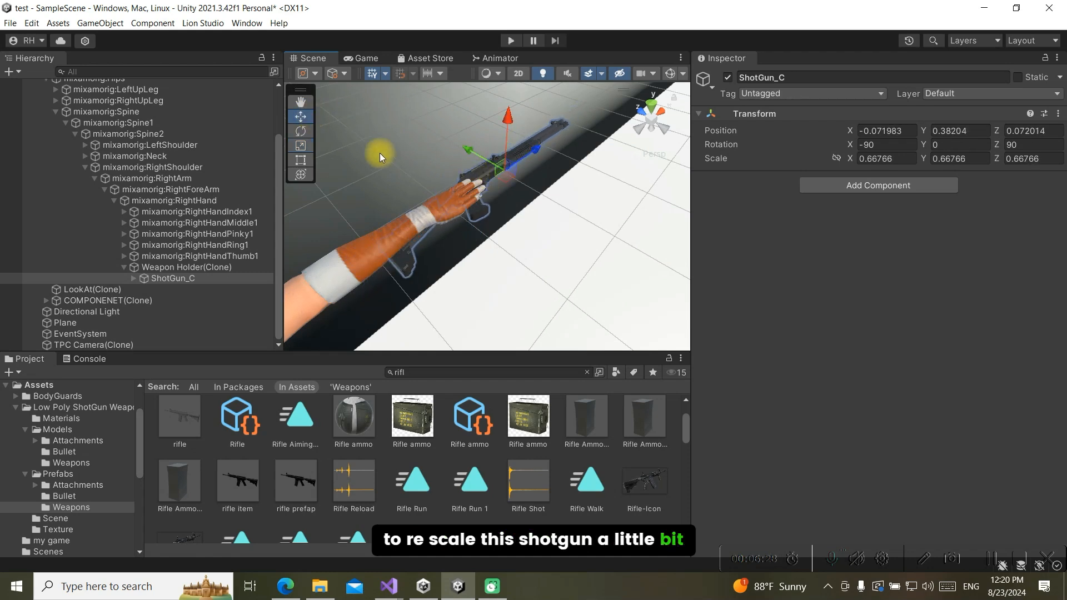
{"action": "left_click_drag", "start_coordinate": [530, 152], "coordinate": [468, 135]}
{"action": "middle_click_drag", "start_coordinate": [512, 250], "coordinate": [530, 138]}
{"action": "left_click_drag", "start_coordinate": [549, 88], "coordinate": [549, 94]}
{"action": "middle_click_drag", "start_coordinate": [520, 173], "coordinate": [407, 216]}
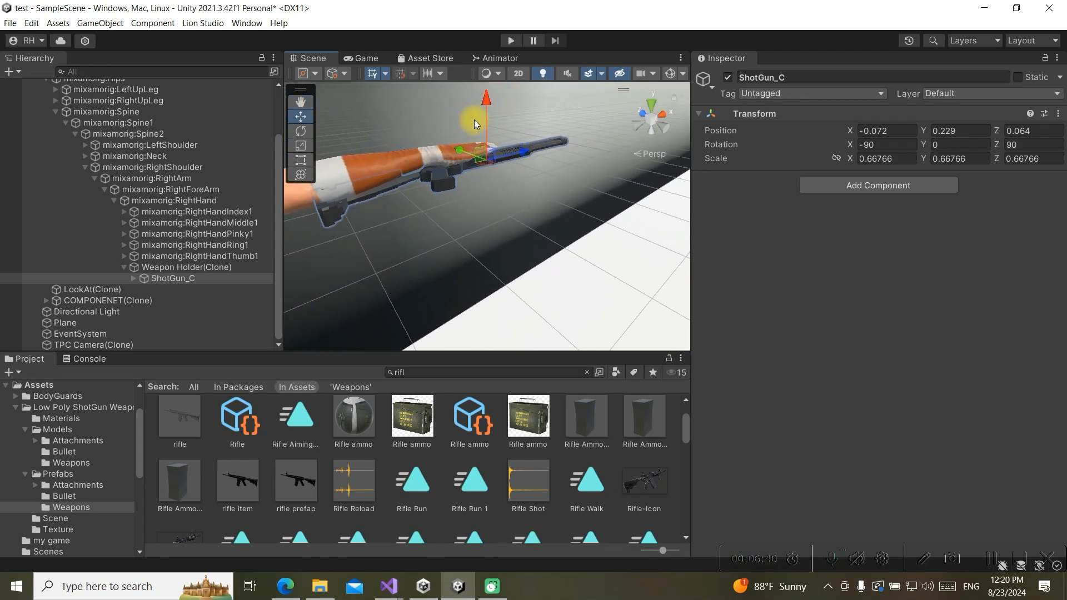
Reposition the scaled ShotGun_C in the right hand to about Y 0.325, Z 0.074
{"action": "left_click_drag", "start_coordinate": [483, 108], "coordinate": [476, 121]}
{"action": "middle_click_drag", "start_coordinate": [476, 121], "coordinate": [560, 346]}
{"action": "left_click_drag", "start_coordinate": [555, 285], "coordinate": [576, 266]}
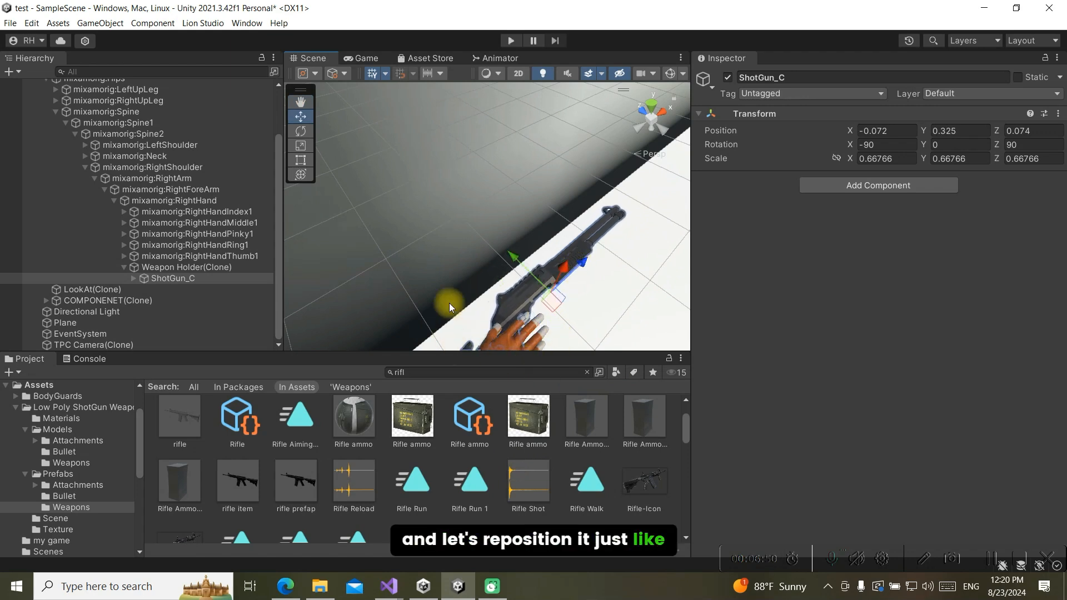
{"action": "middle_click_drag", "start_coordinate": [449, 304], "coordinate": [378, 171]}
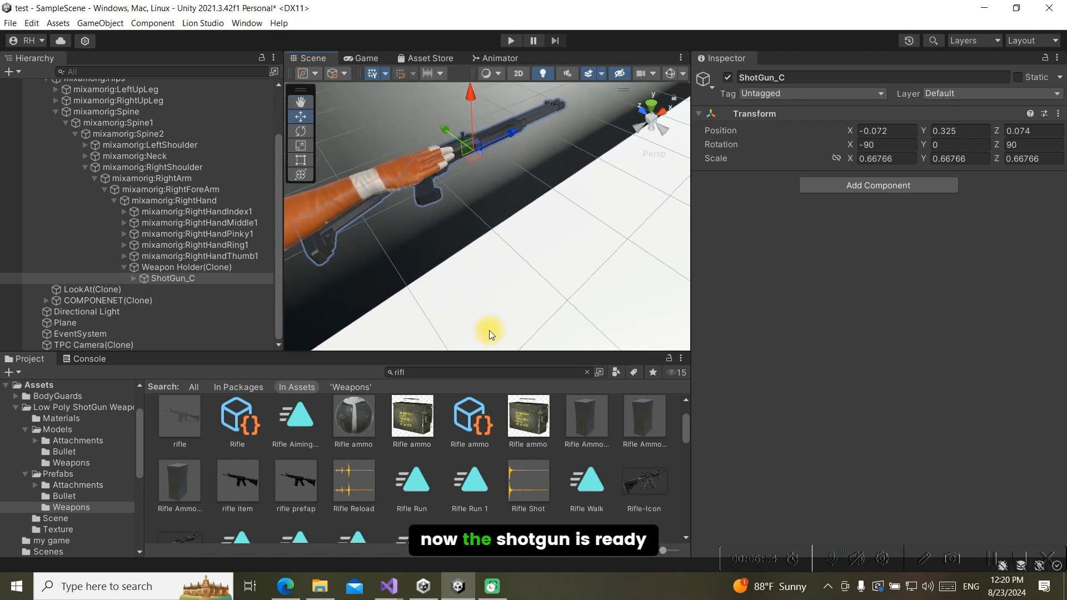
Run and stop the game to check the shotgun's placement, and move ShotGun_C to a Z position of about 0.026
{"action": "left_click", "coordinate": [510, 41]}
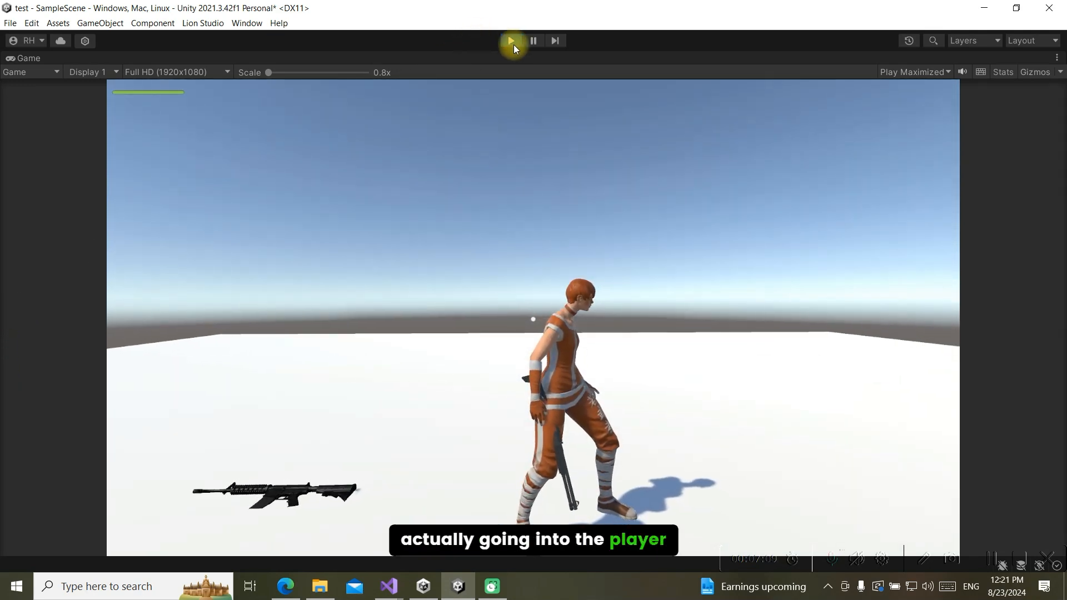
{"action": "left_click", "coordinate": [511, 41]}
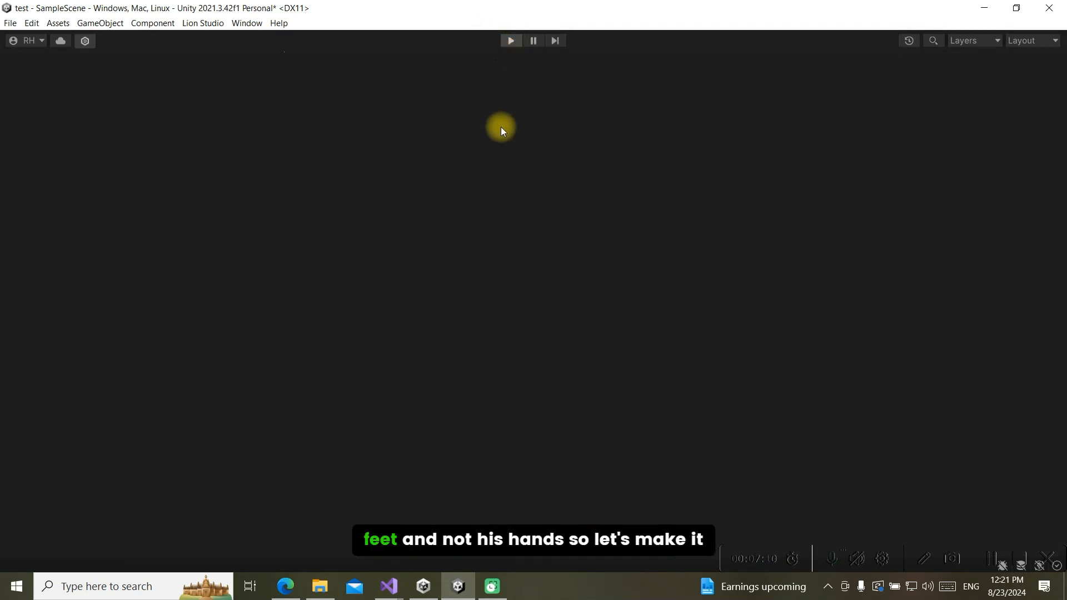
{"action": "left_click_drag", "start_coordinate": [468, 95], "coordinate": [461, 79]}
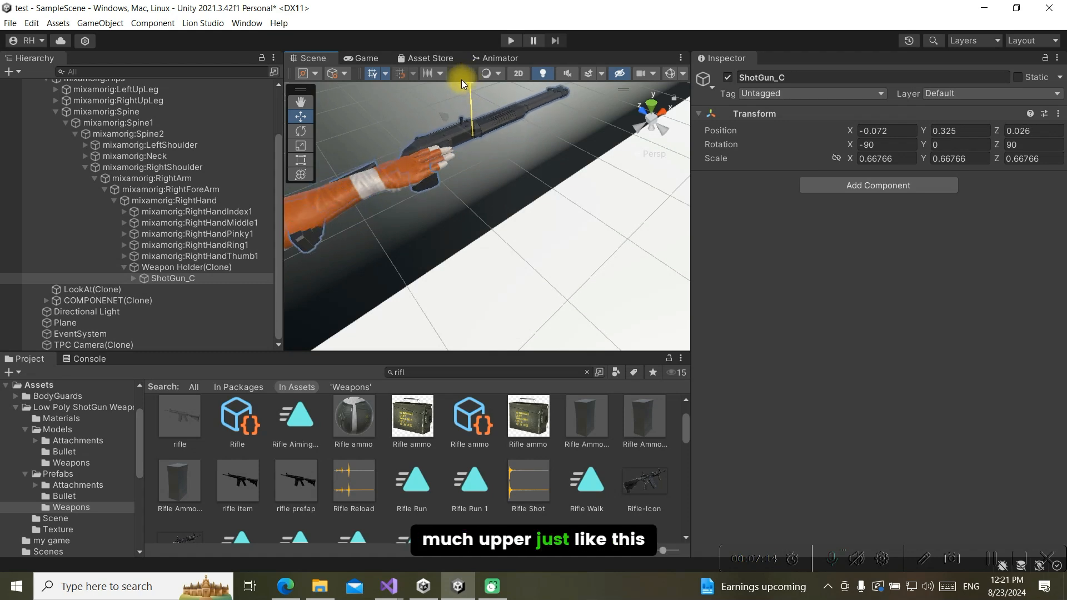
Run the game to recheck how the character holds the shotgun, open the inventory and stop playback
{"action": "left_click", "coordinate": [507, 40]}
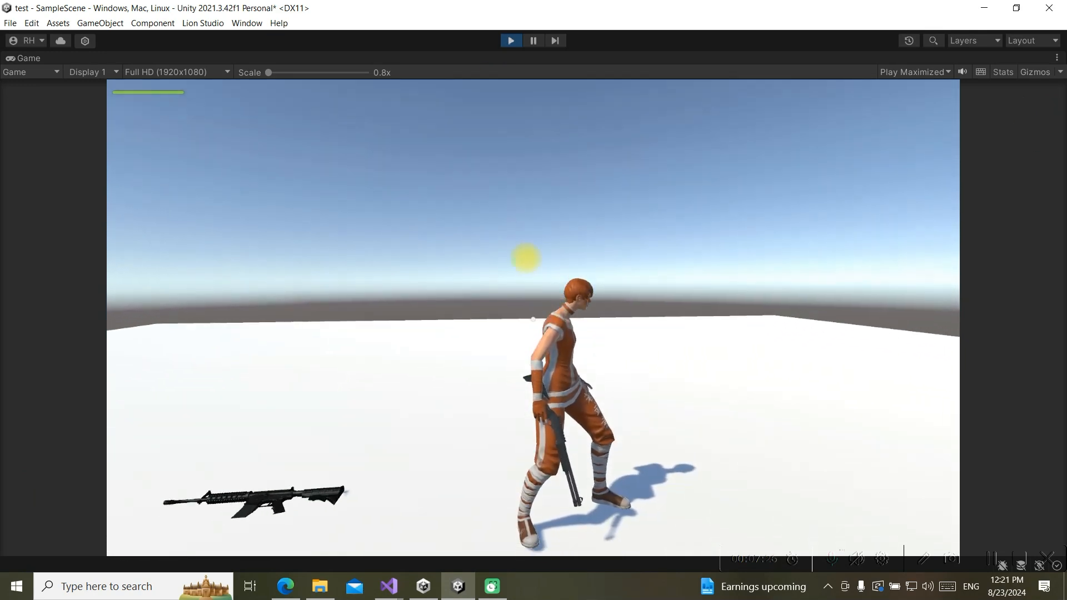
{"action": "key", "text": "i"}
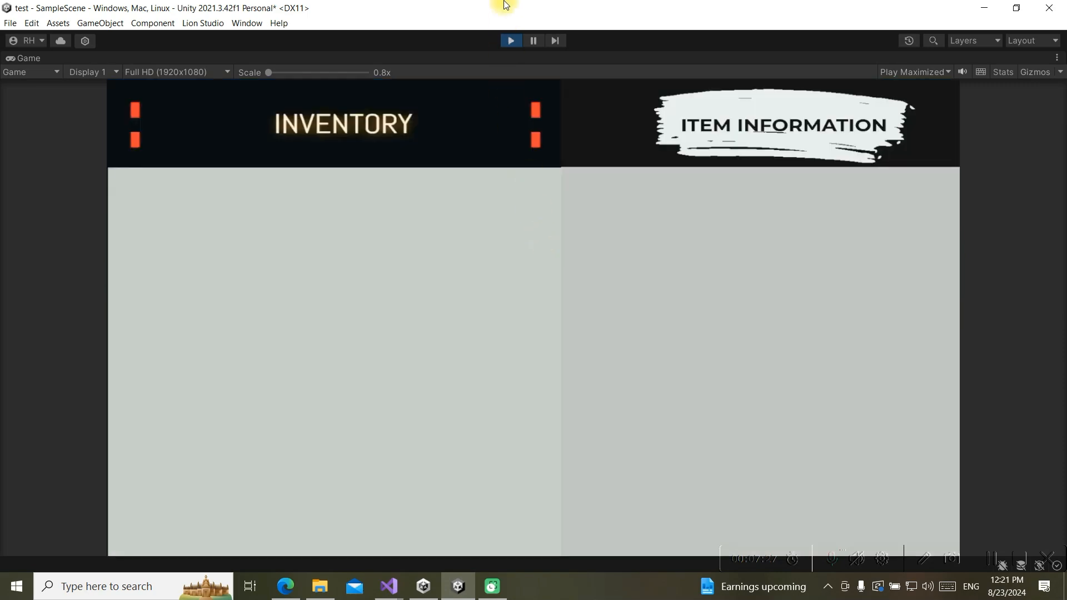
{"action": "left_click", "coordinate": [506, 38]}
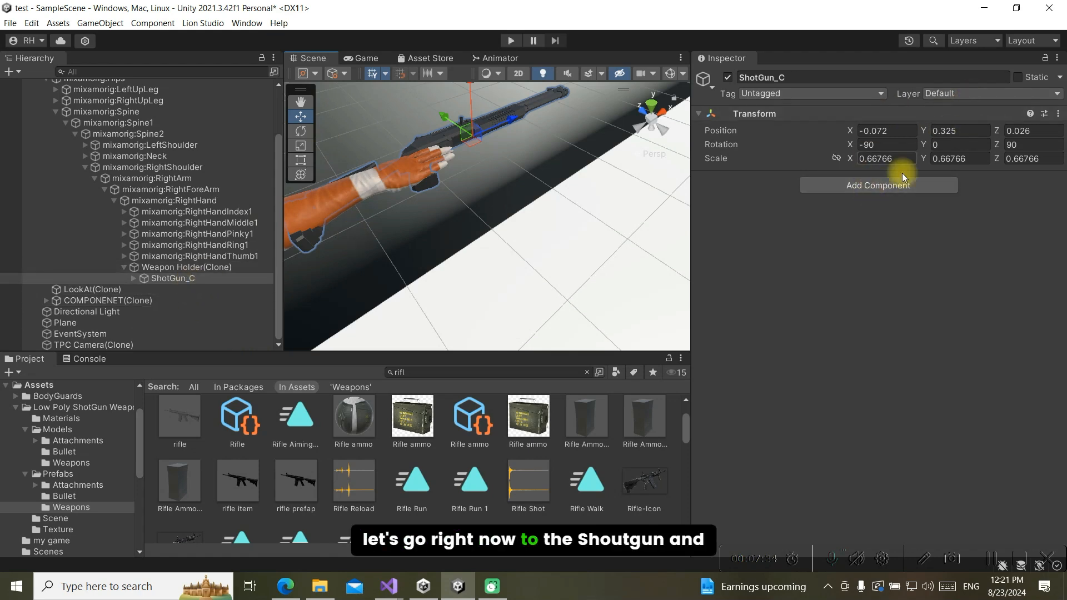
Add the Shooting Weapon script component to ShotGun_C
{"action": "left_click", "coordinate": [855, 192]}
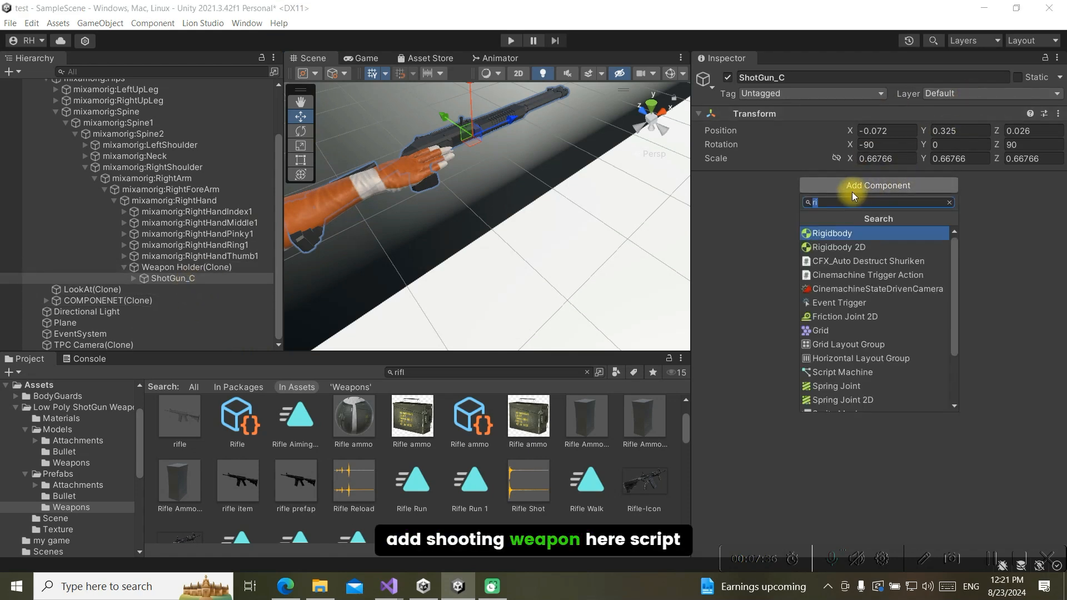
{"action": "type", "text": "sho"}
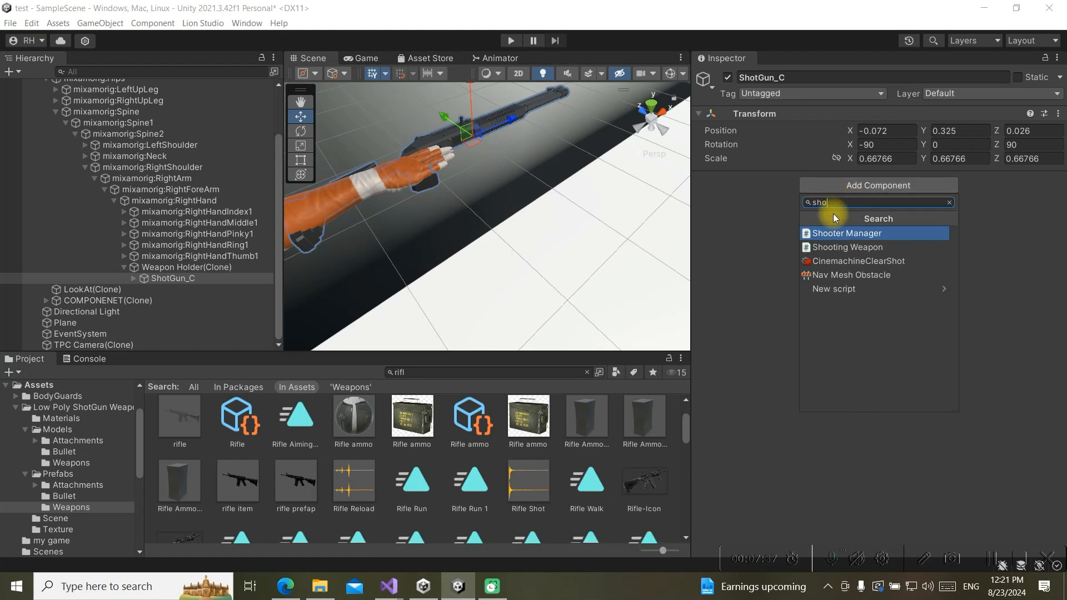
{"action": "left_click", "coordinate": [822, 246]}
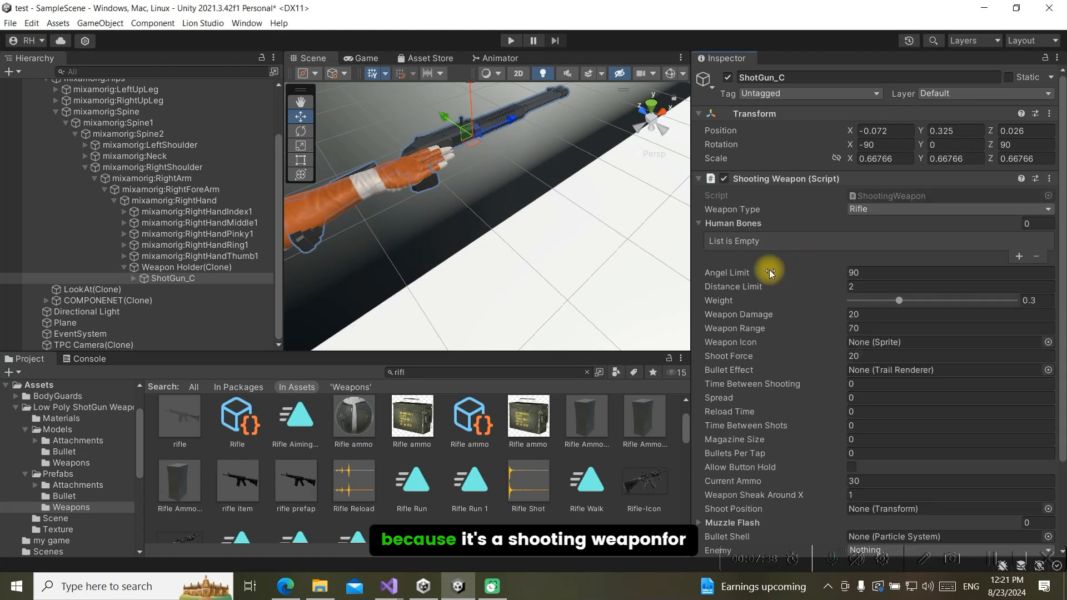
Add two Human Bones entries to the Shooting Weapon script and assign them Spine and Chest
{"action": "left_click", "coordinate": [1018, 255]}
{"action": "left_click", "coordinate": [891, 256]}
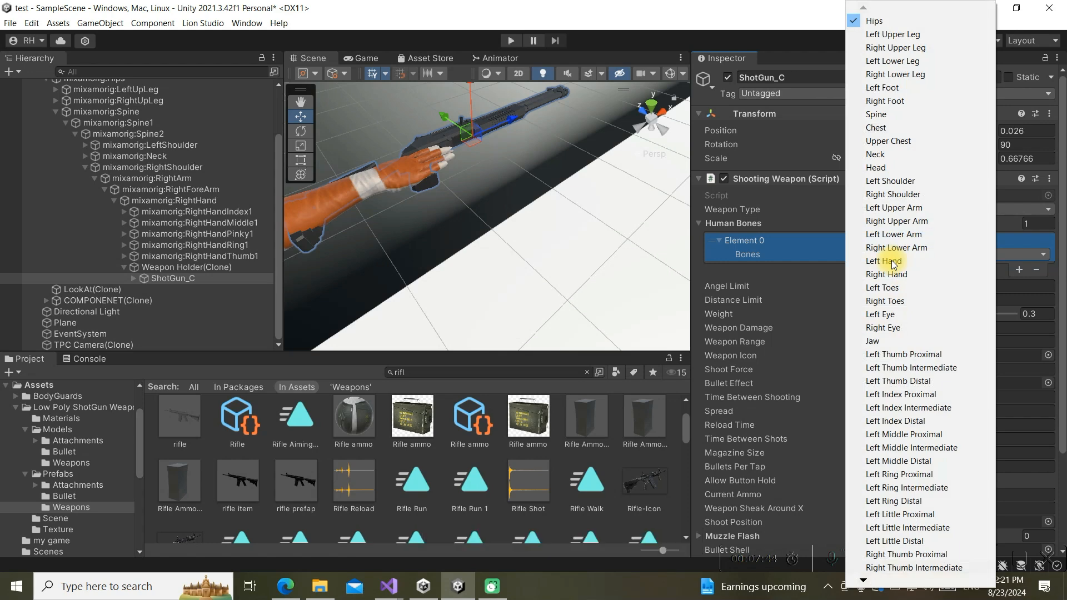
{"action": "key", "text": "s"}
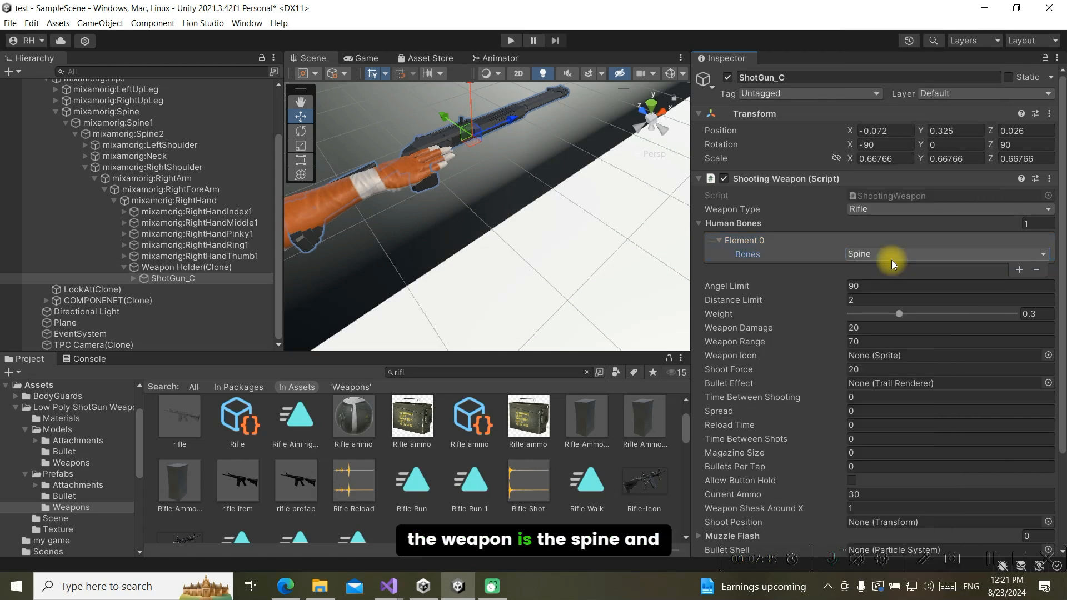
{"action": "left_click", "coordinate": [1020, 269]}
{"action": "left_click", "coordinate": [945, 287]}
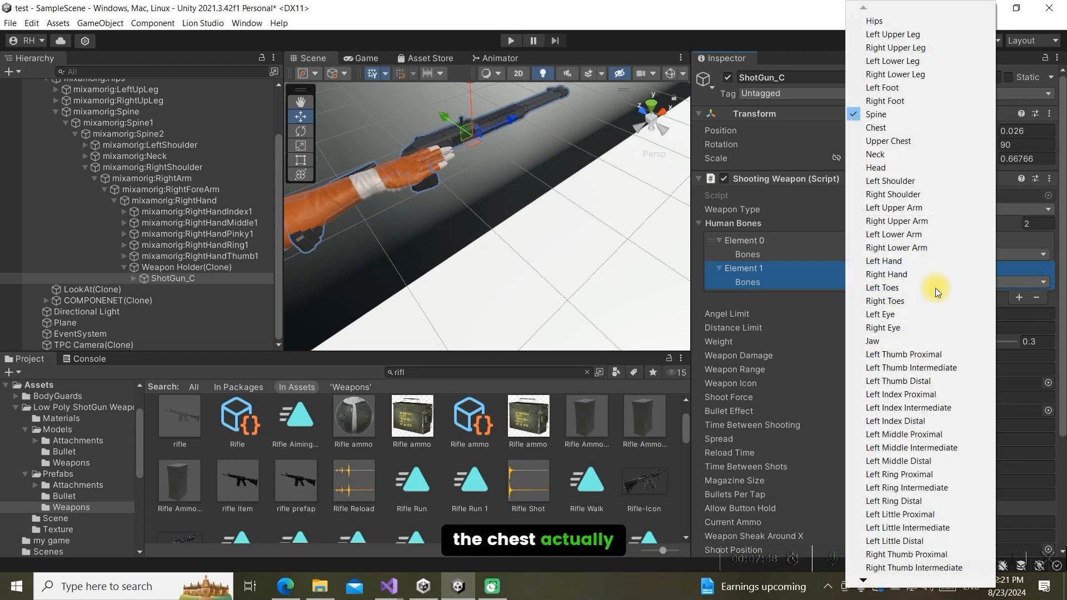
{"action": "key", "text": "c"}
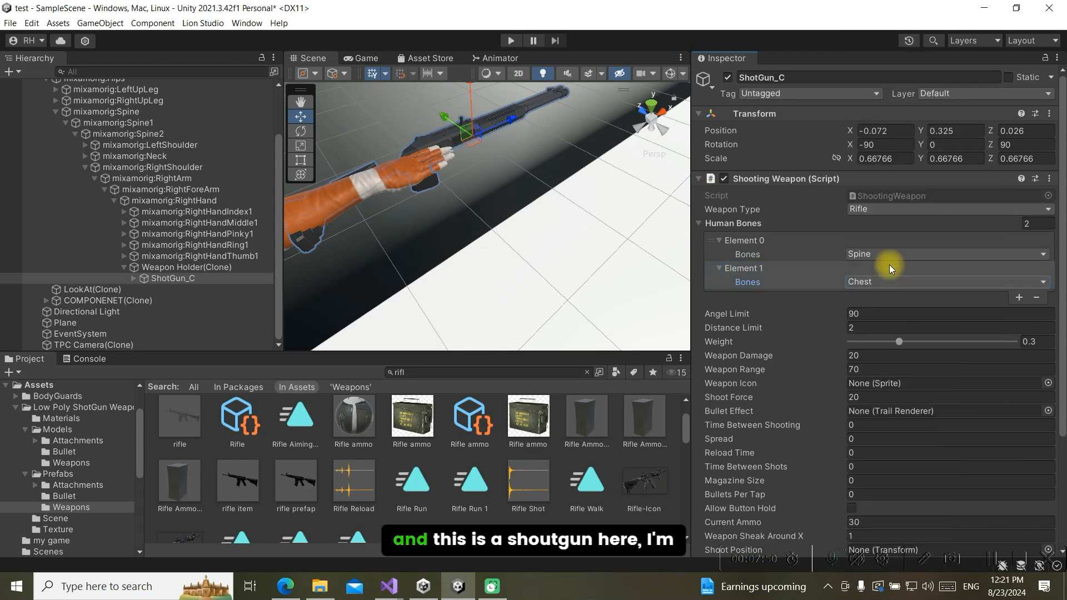
Set the Shooting Weapon script's weapon type to Shotgun and its weight to about 0.228
{"action": "left_click", "coordinate": [891, 213]}
{"action": "left_click", "coordinate": [891, 235]}
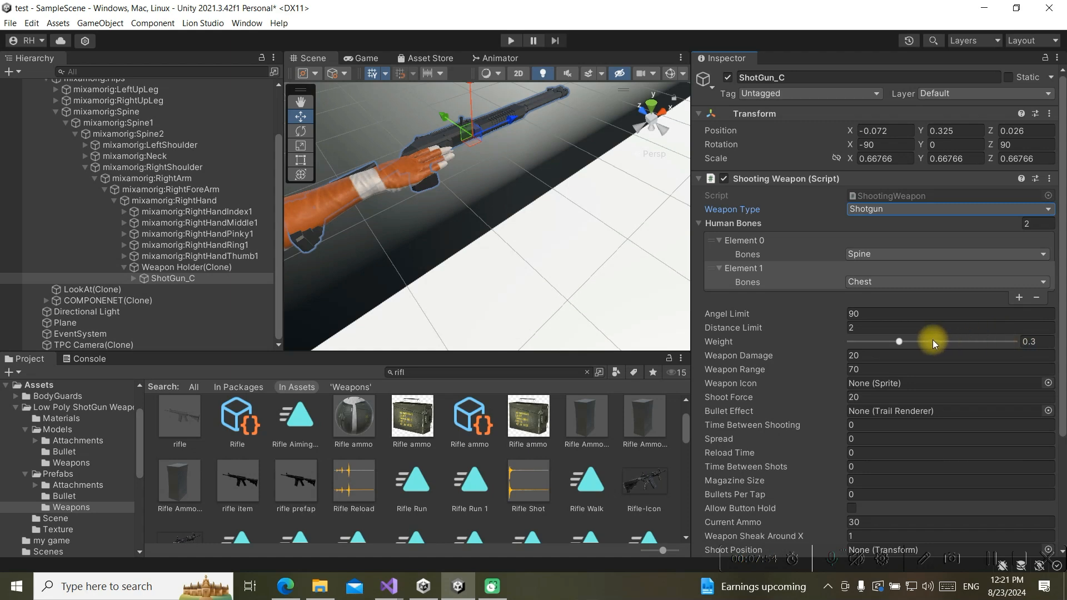
{"action": "left_click_drag", "start_coordinate": [900, 345], "coordinate": [888, 341]}
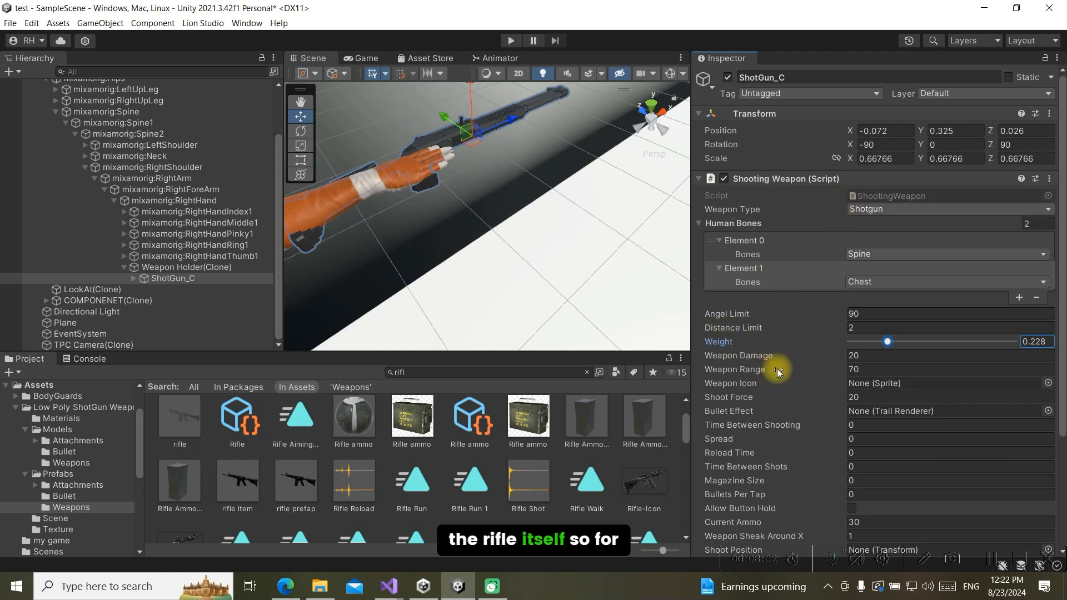
Assign the Rifle-Icon sprite as the shotgun's weapon icon
{"action": "scroll", "coordinate": [776, 368], "scroll_direction": "down", "scroll_amount": 3}
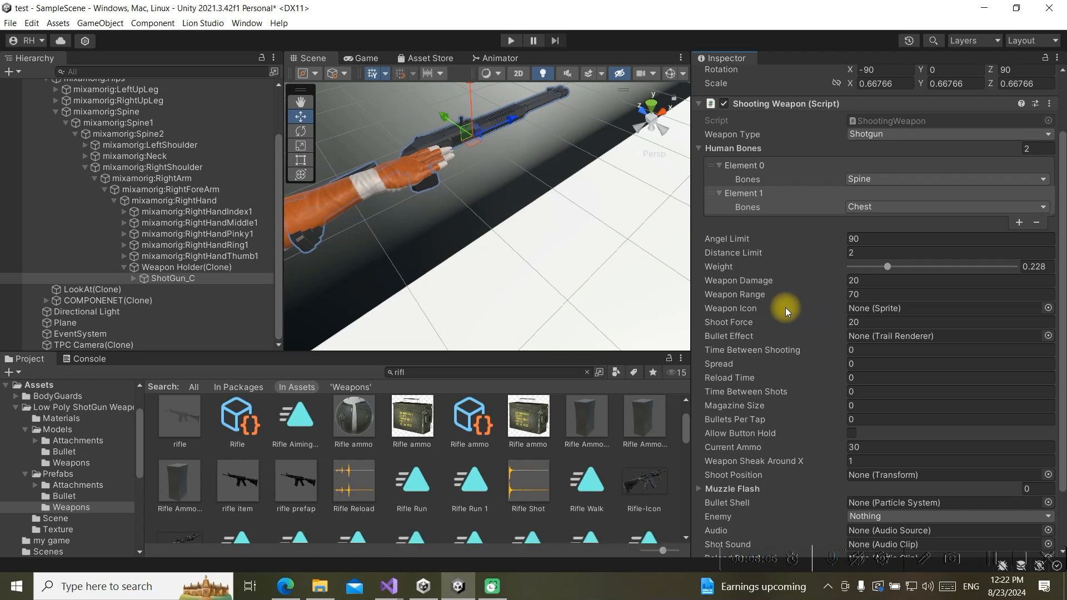
{"action": "left_click", "coordinate": [1048, 309]}
{"action": "type", "text": "r"}
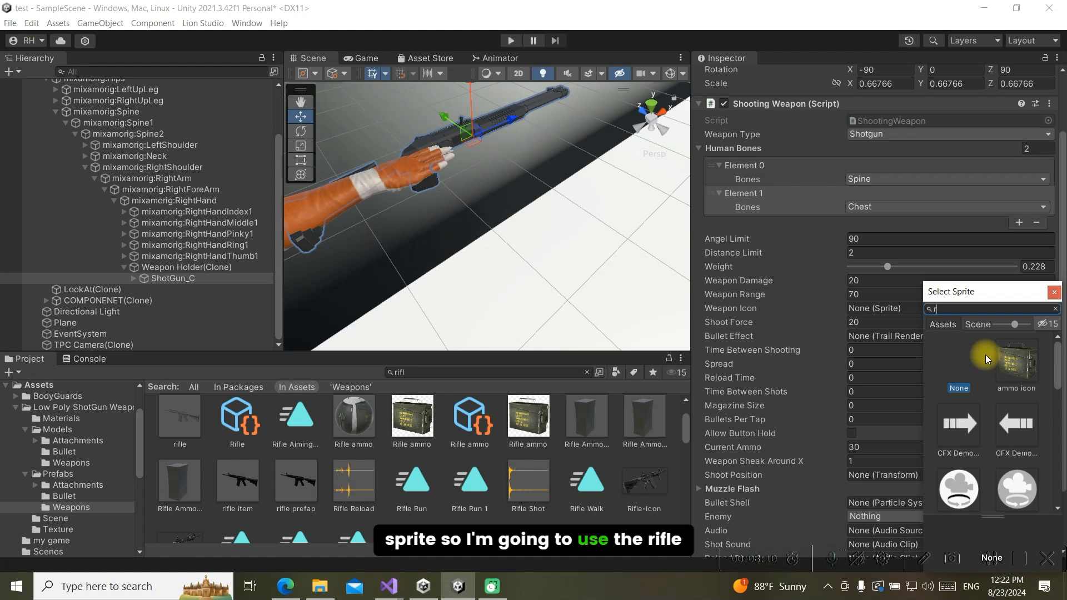
{"action": "type", "text": "i"}
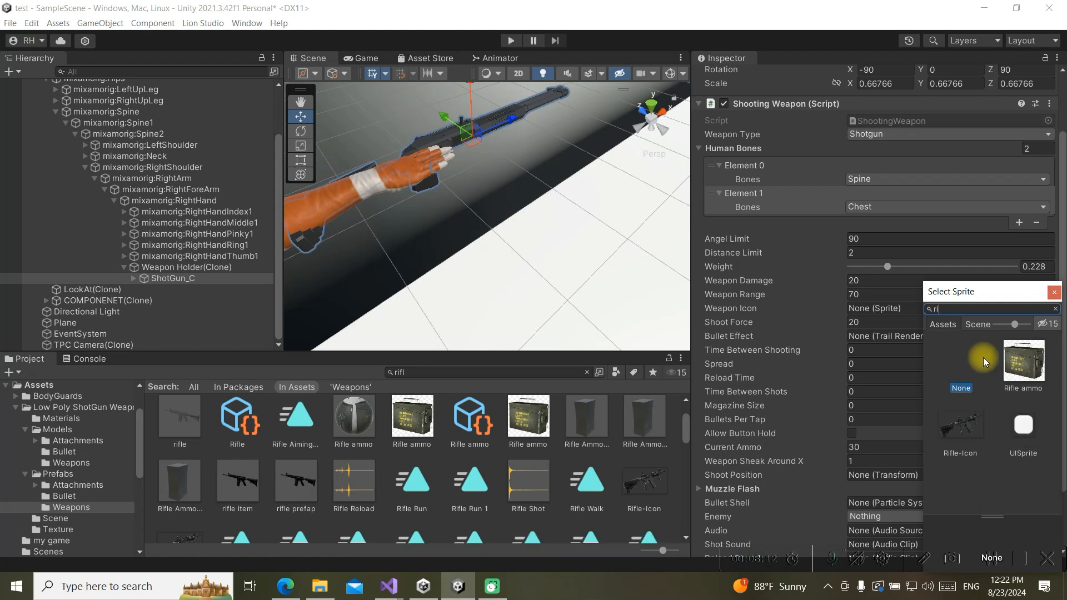
{"action": "double_click", "coordinate": [972, 424]}
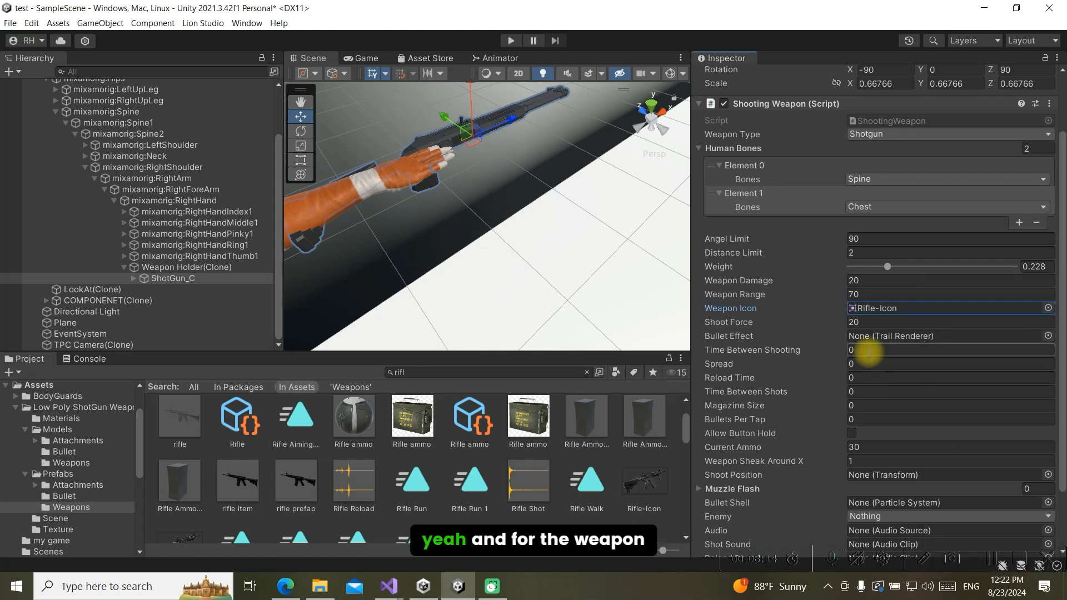
Find the bullet trail renderer asset and assign it as the Shooting Weapon script's bullet effect
{"action": "left_click", "coordinate": [522, 371]}
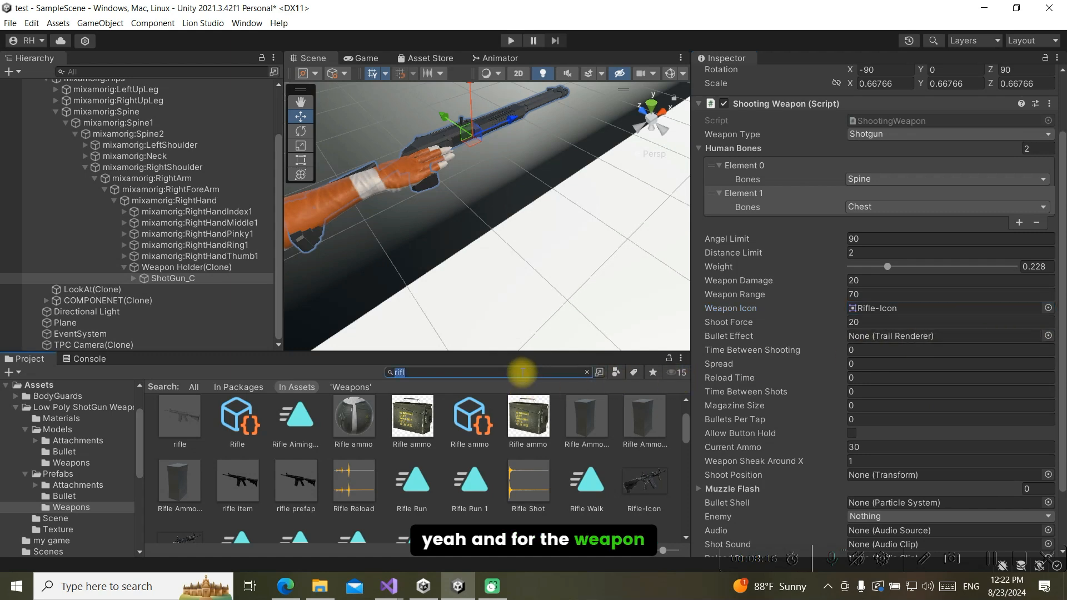
{"action": "type", "text": "bull"}
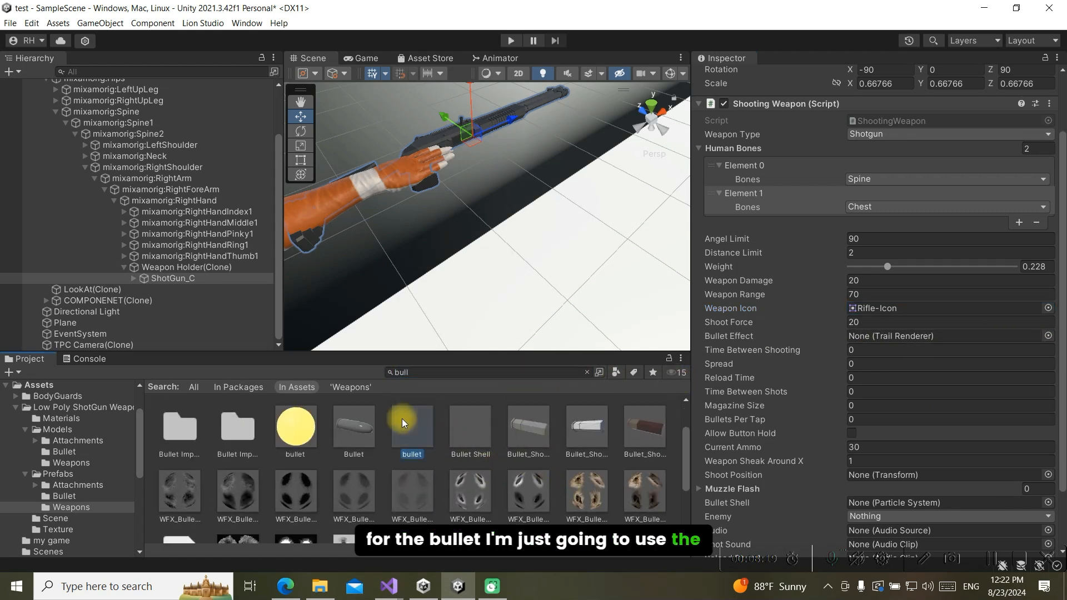
{"action": "left_click_drag", "start_coordinate": [401, 418], "coordinate": [905, 338]}
Set the shotgun's Time Between Shooting, Spread and Reload Time to 1, and its Time Between Shots to 0.002
{"action": "left_click", "coordinate": [858, 351]}
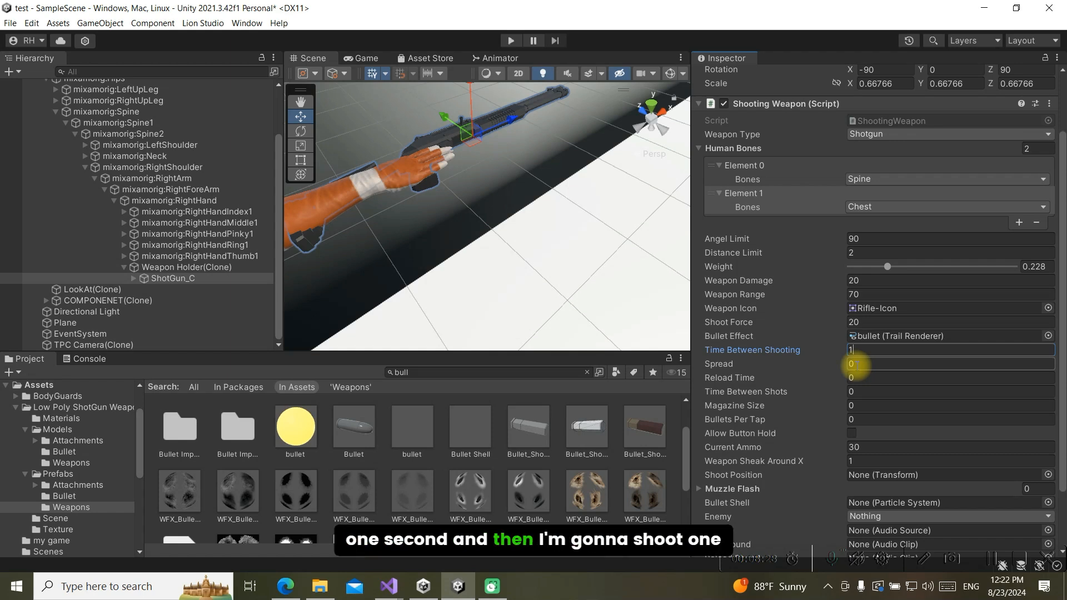
{"action": "left_click", "coordinate": [854, 364]}
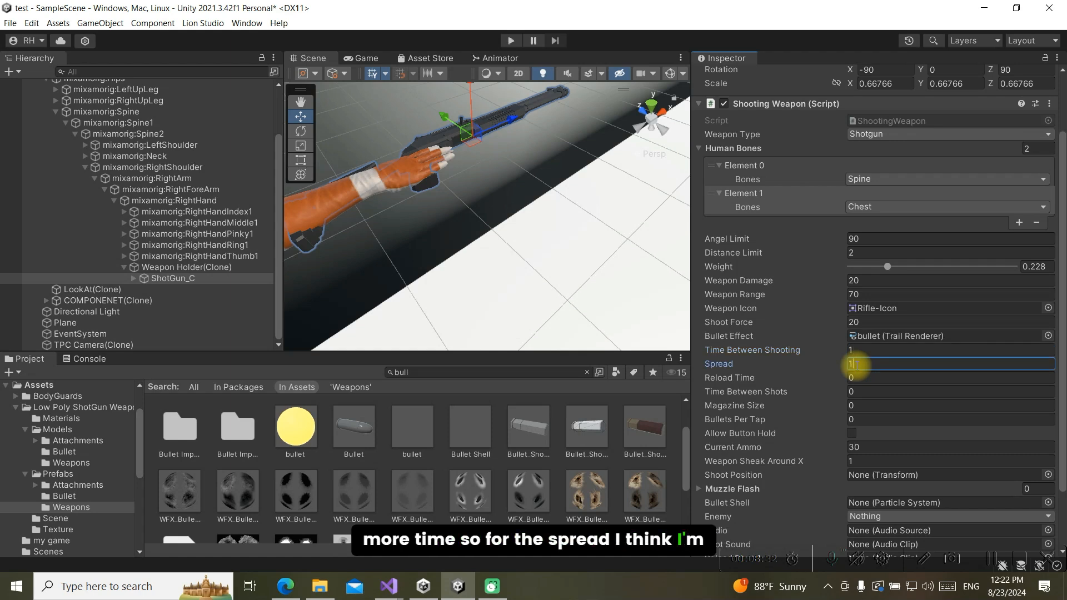
{"action": "type", "text": "1"}
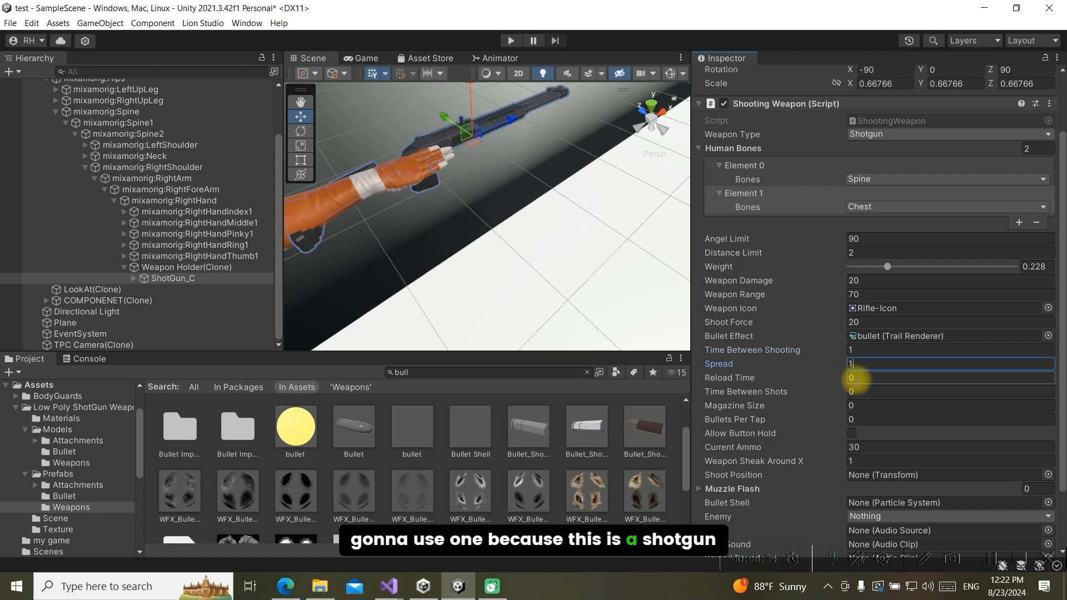
{"action": "left_click", "coordinate": [854, 379]}
{"action": "type", "text": "1"}
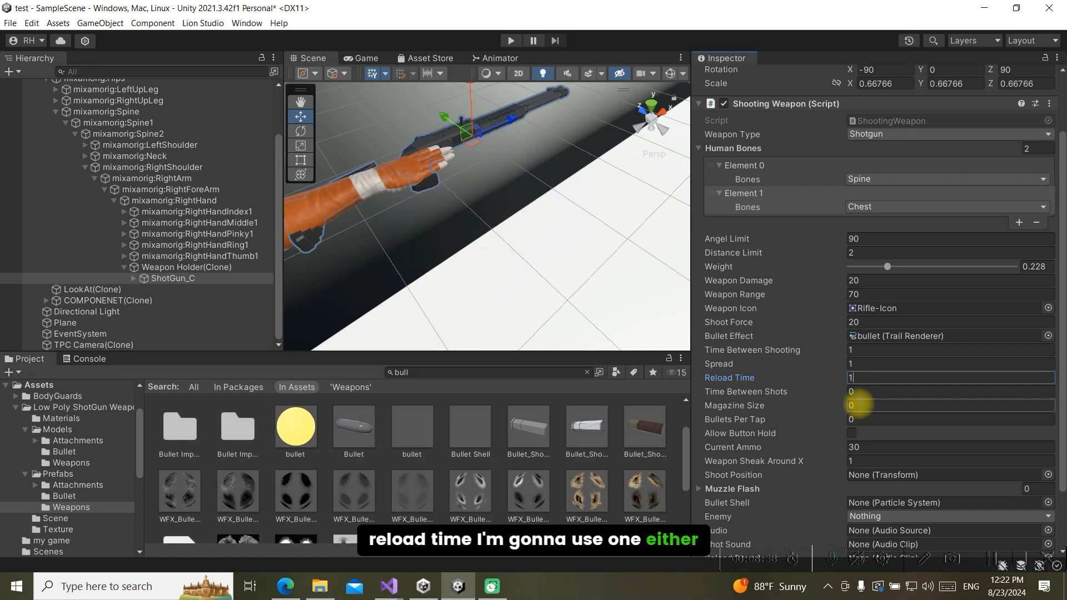
{"action": "left_click", "coordinate": [859, 392]}
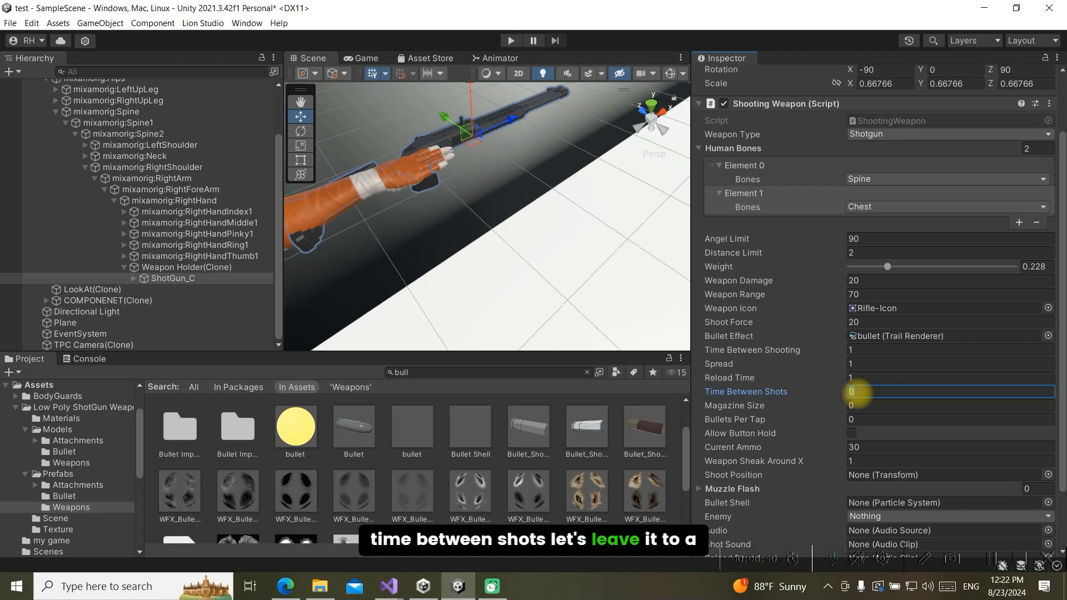
{"action": "type", "text": "0.00"}
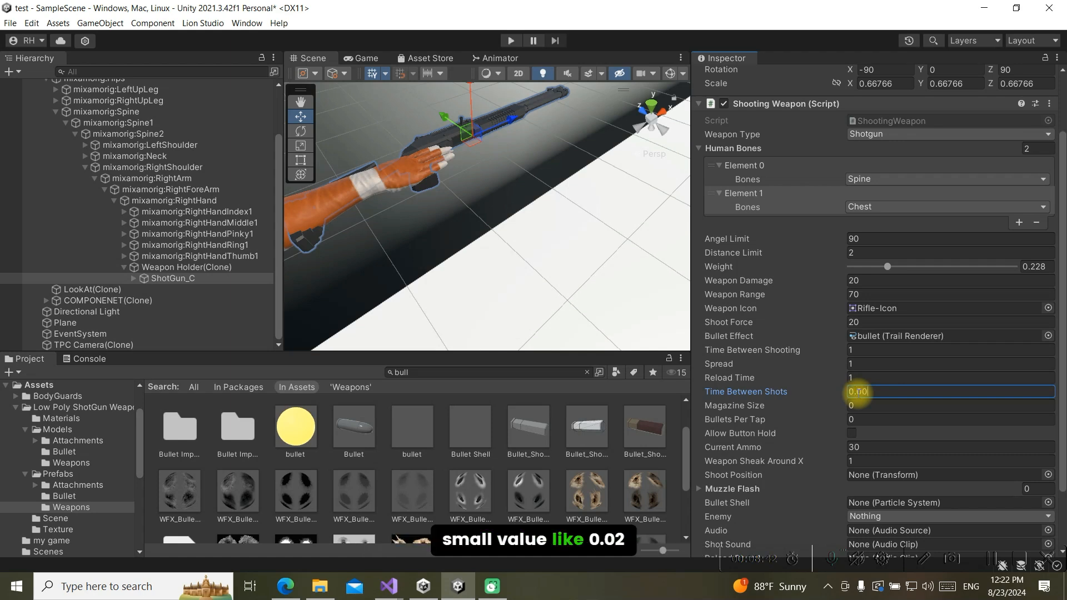
{"action": "type", "text": "2"}
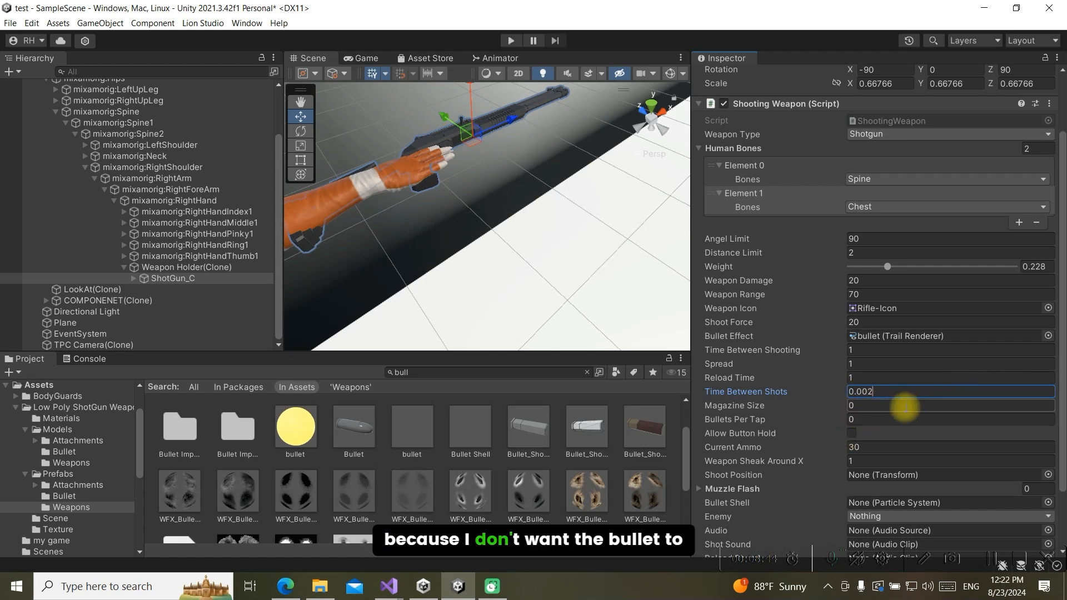
Set the shotgun's magazine size and current ammo to 36 and its bullets per tap to 6
{"action": "left_click", "coordinate": [867, 410]}
{"action": "type", "text": "36"}
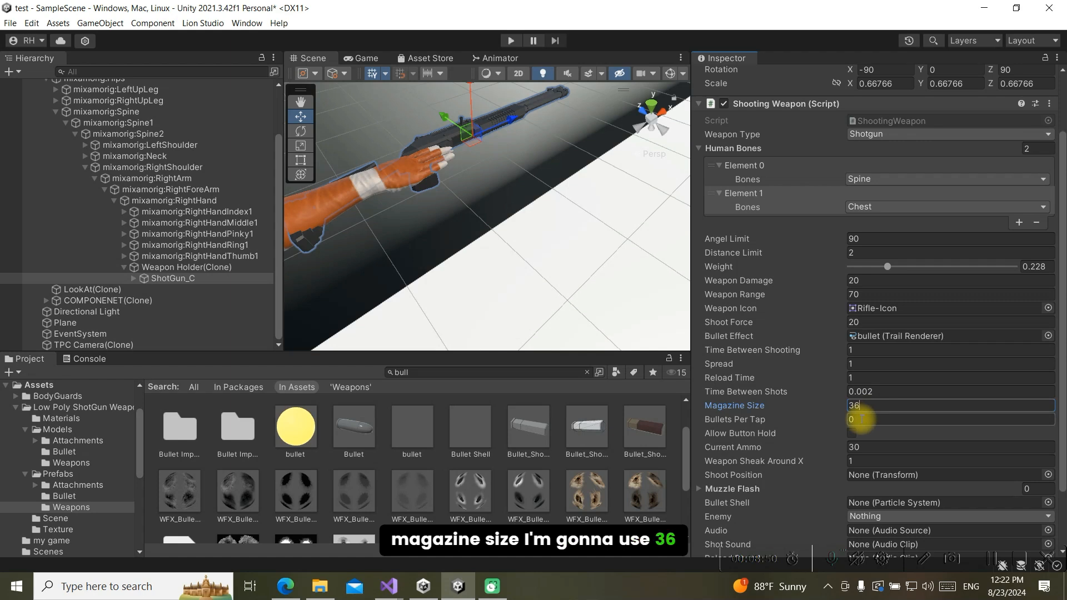
{"action": "left_click", "coordinate": [861, 419]}
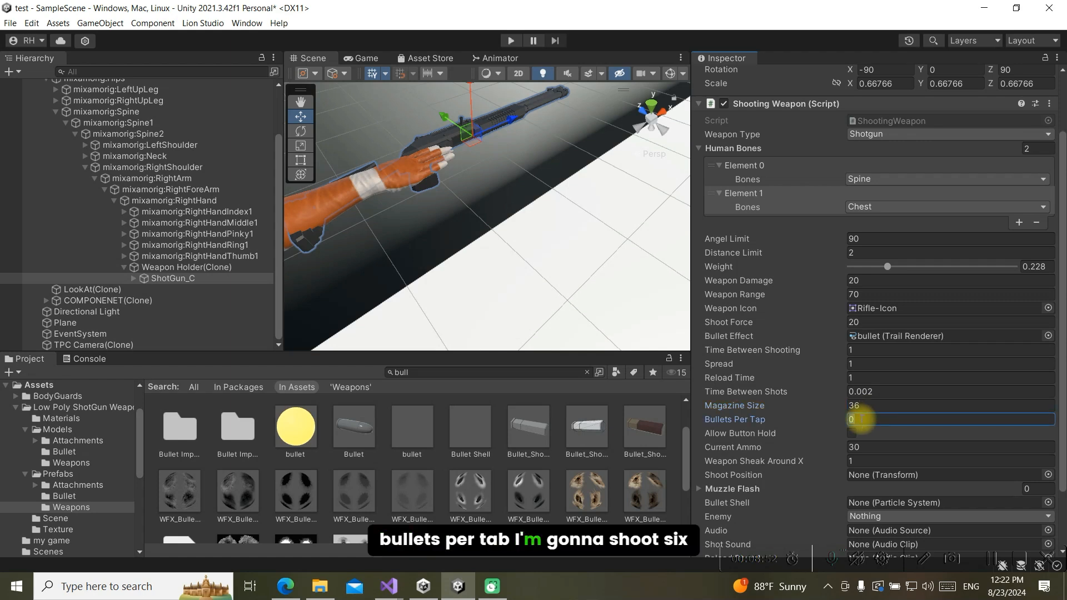
{"action": "type", "text": "6"}
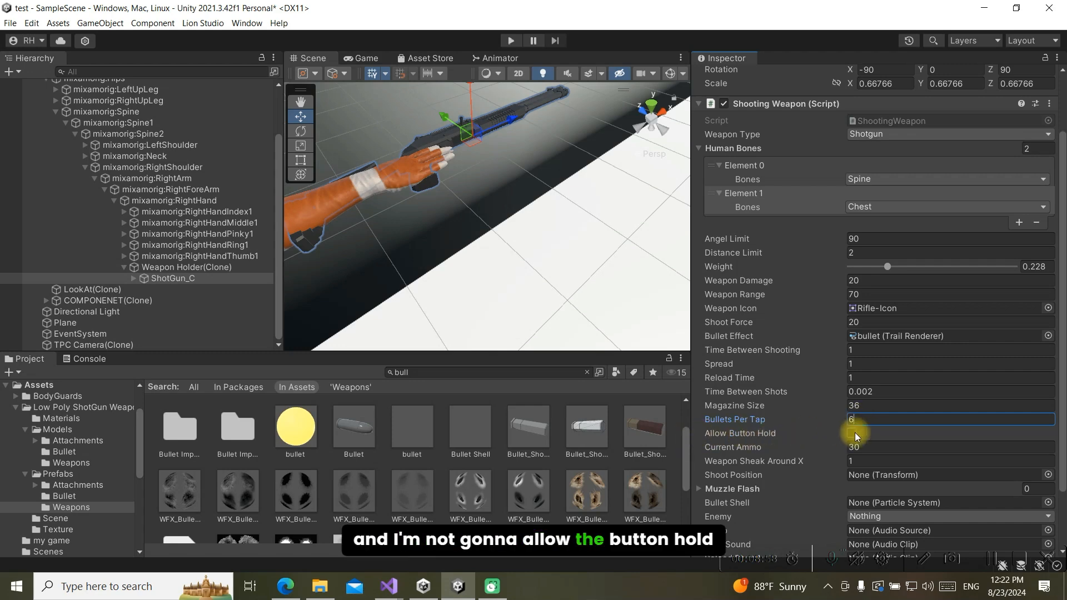
{"action": "scroll", "coordinate": [875, 436], "scroll_direction": "down", "scroll_amount": 3}
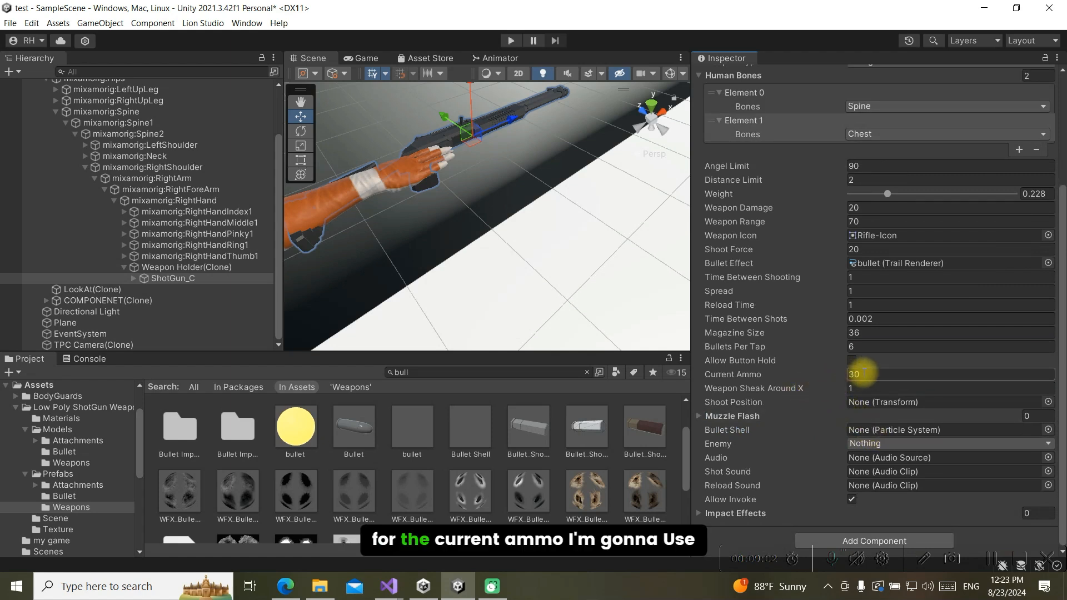
{"action": "left_click", "coordinate": [854, 373]}
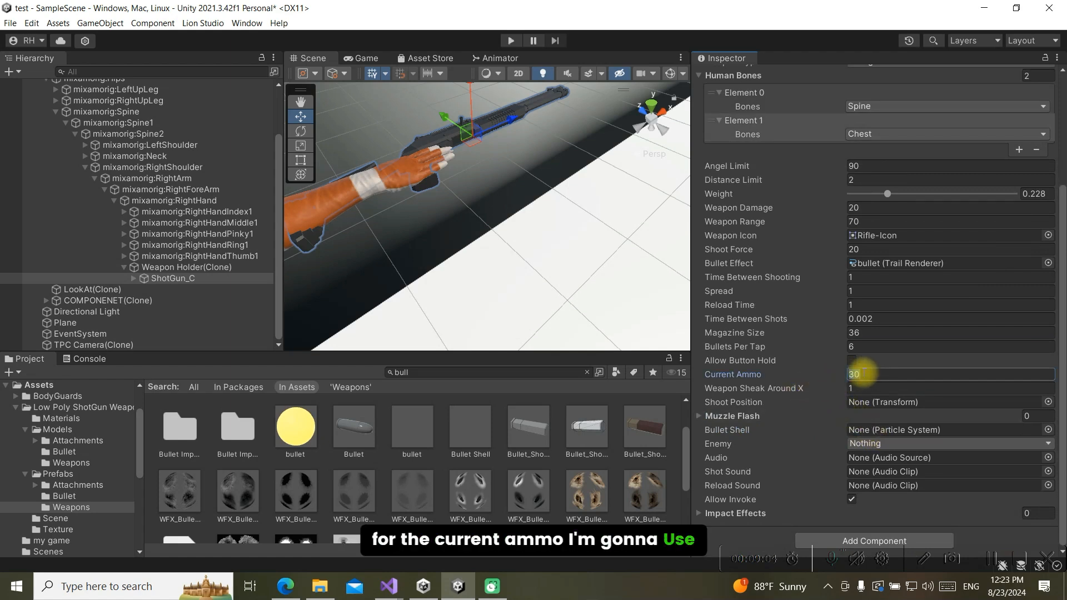
{"action": "type", "text": "36"}
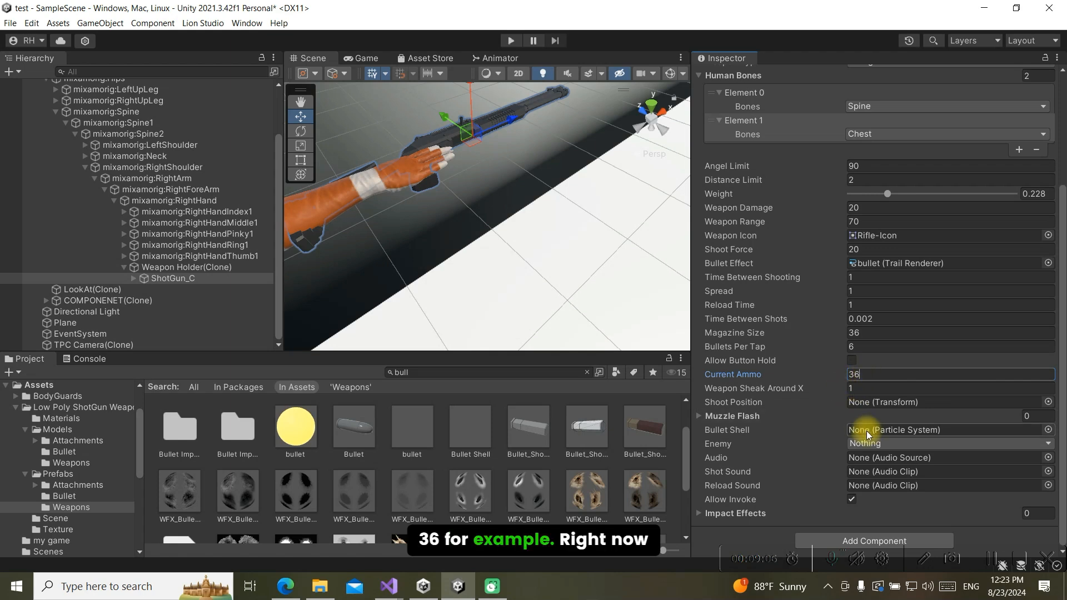
Assign ShotGun_C's ShootPosition child as the shoot position and its Muzzle Flash child to one new Muzzle Flash entry
{"action": "left_click", "coordinate": [132, 278]}
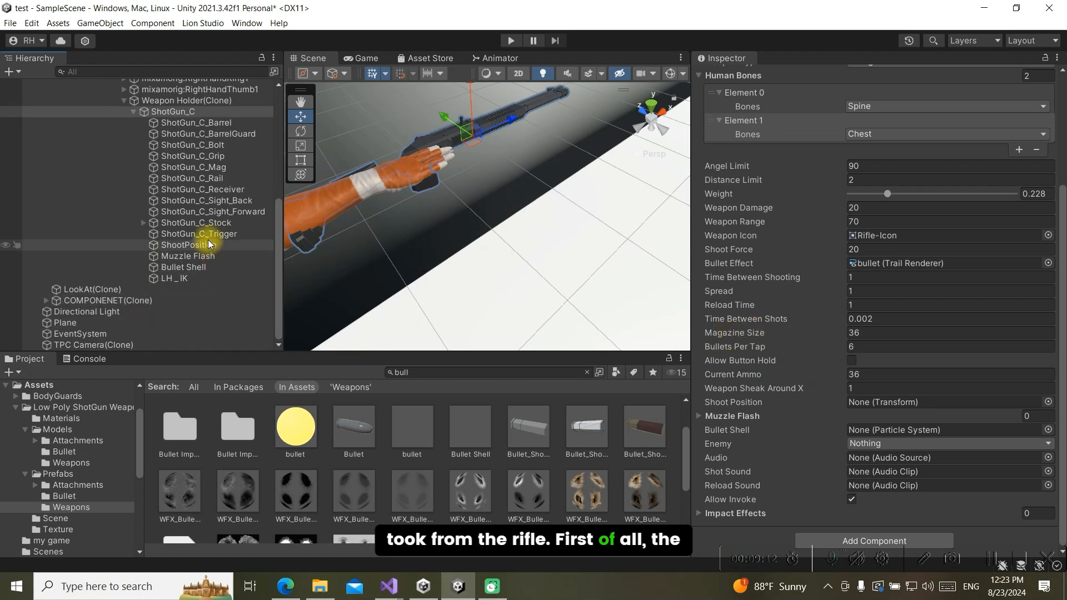
{"action": "left_click_drag", "start_coordinate": [206, 245], "coordinate": [858, 402]}
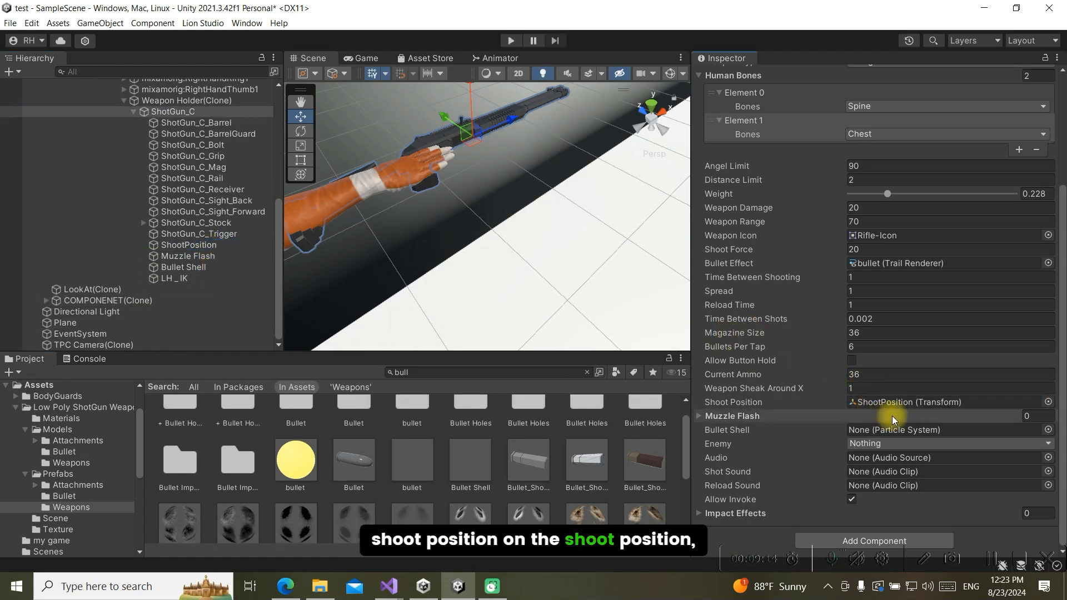
{"action": "left_click", "coordinate": [699, 416]}
{"action": "left_click", "coordinate": [1019, 447]}
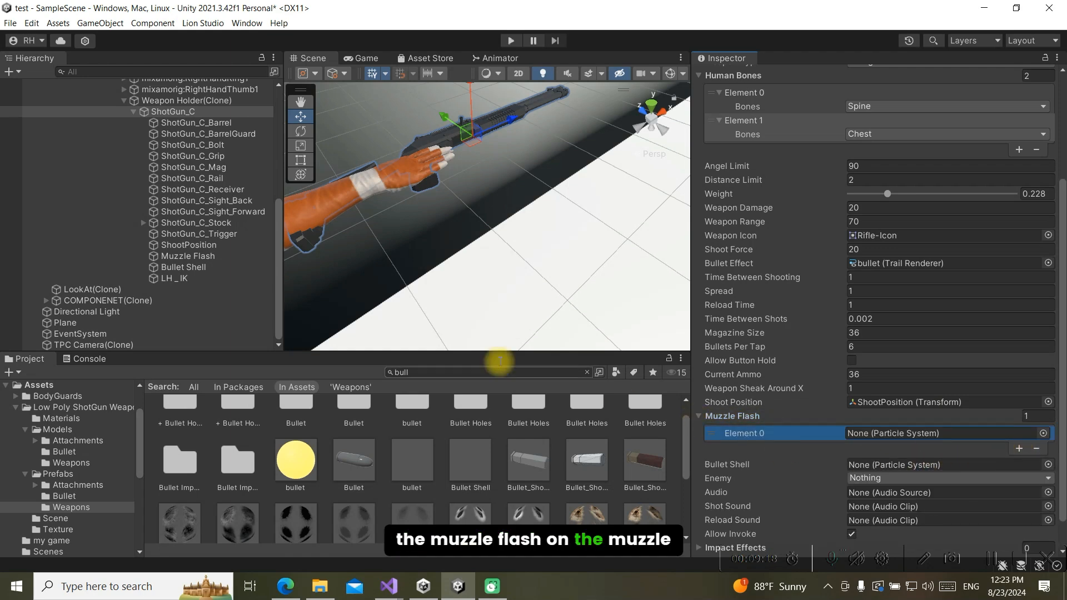
{"action": "left_click", "coordinate": [220, 257]}
{"action": "left_click_drag", "start_coordinate": [221, 257], "coordinate": [870, 434]}
Assign ShotGun_C's Bullet Shell child as the bullet shell and set the enemy layer mask to Enemy
{"action": "left_click_drag", "start_coordinate": [214, 267], "coordinate": [872, 465]}
{"action": "left_click", "coordinate": [863, 477]}
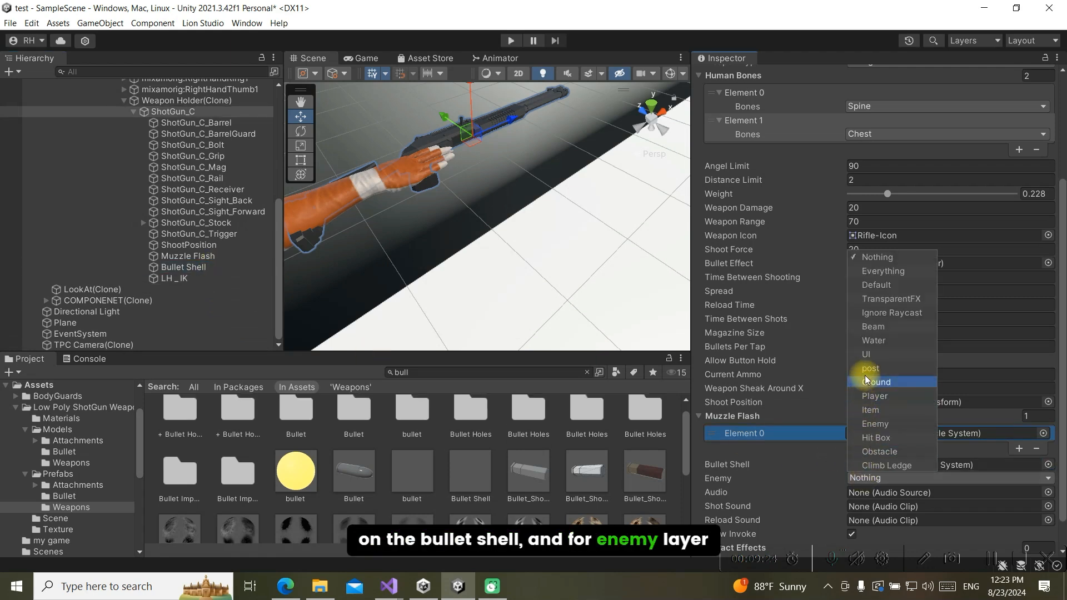
{"action": "left_click", "coordinate": [885, 427]}
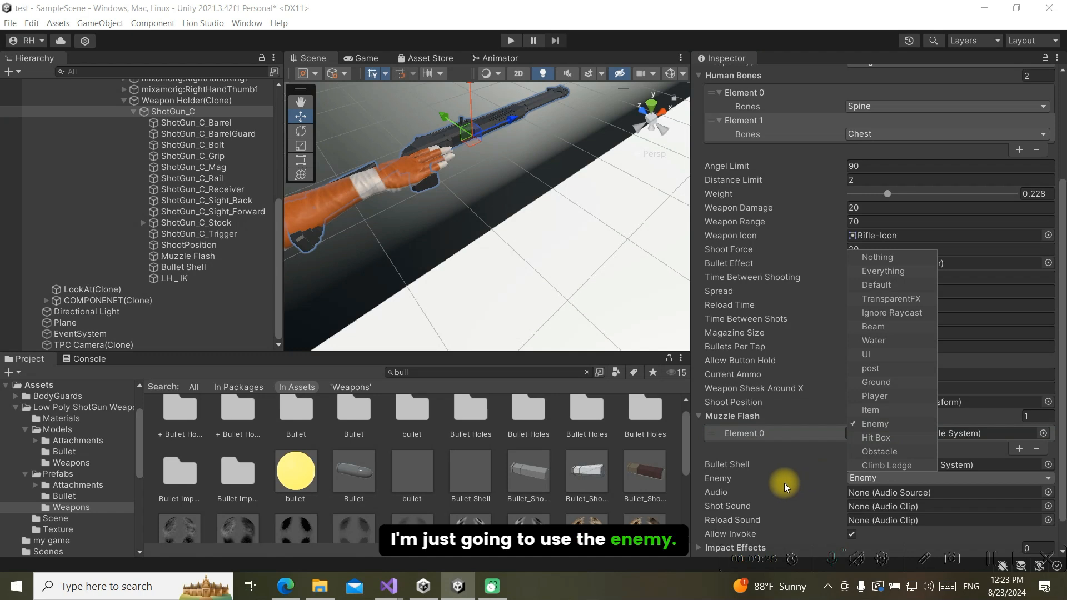
Add an Audio Source component to ShotGun_C with Play On Awake disabled and assign it as the Shooting Weapon script's audio
{"action": "scroll", "coordinate": [784, 482], "scroll_direction": "down", "scroll_amount": 1}
{"action": "left_click", "coordinate": [816, 538]}
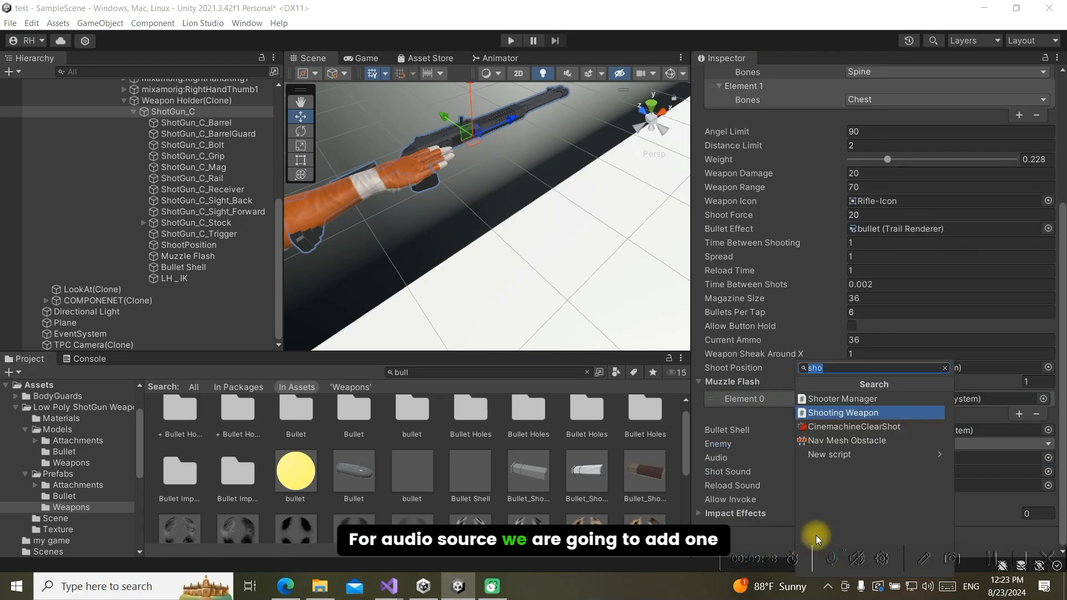
{"action": "type", "text": "au"}
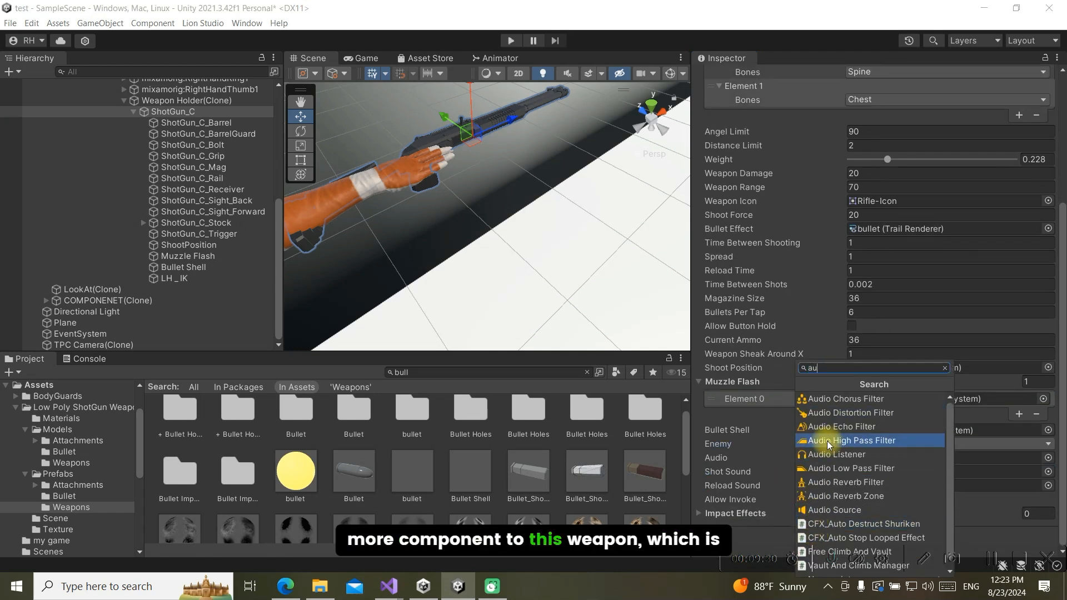
{"action": "left_click", "coordinate": [816, 510]}
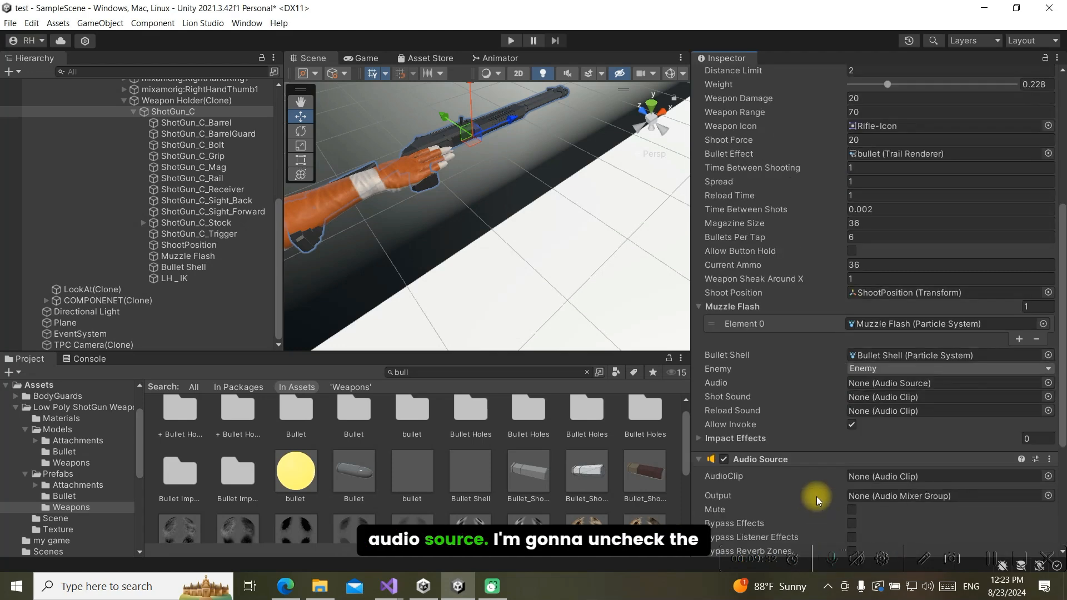
{"action": "scroll", "coordinate": [815, 496], "scroll_direction": "down", "scroll_amount": 2}
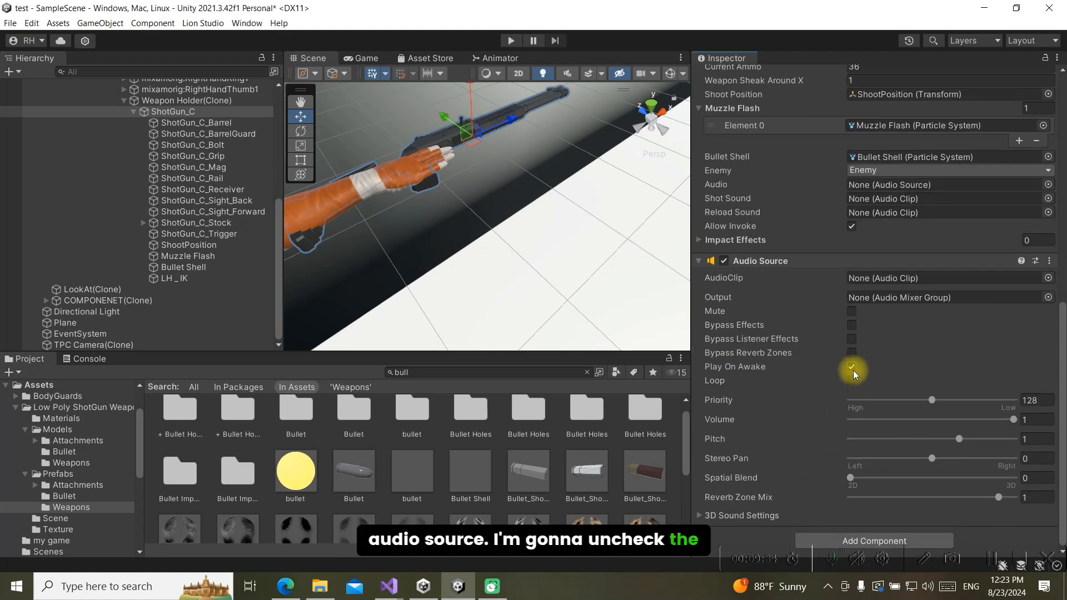
{"action": "left_click", "coordinate": [851, 367]}
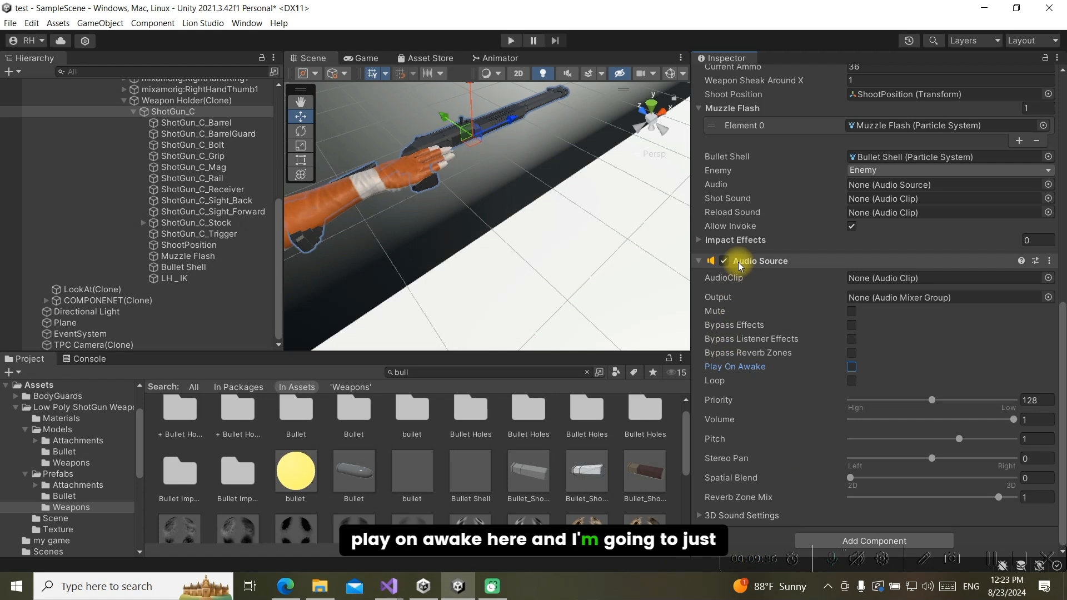
{"action": "left_click_drag", "start_coordinate": [738, 262], "coordinate": [861, 196]}
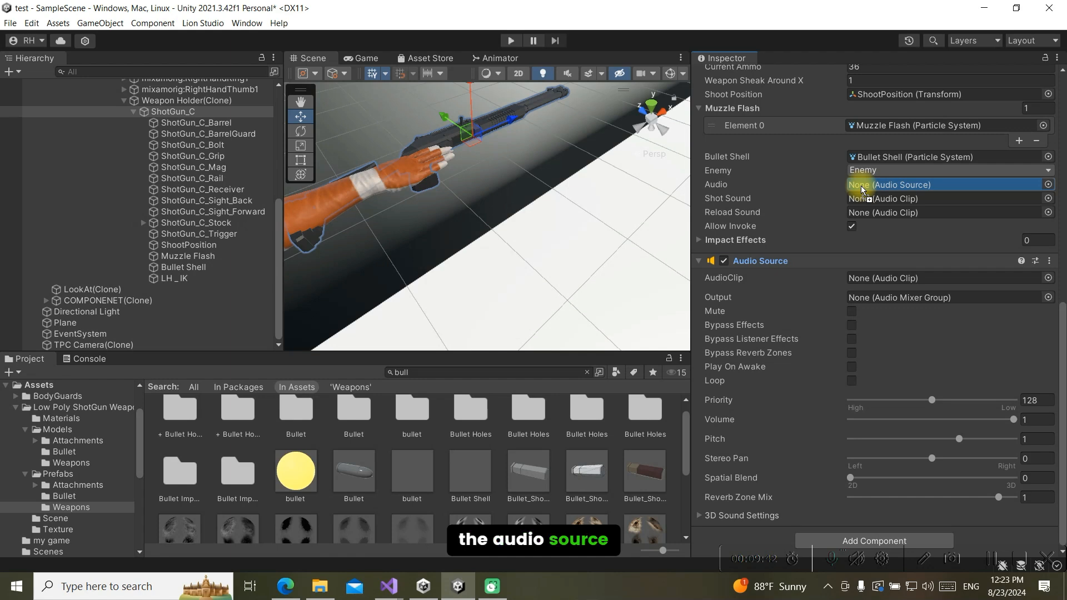
{"action": "left_click_drag", "start_coordinate": [861, 189], "coordinate": [864, 189]}
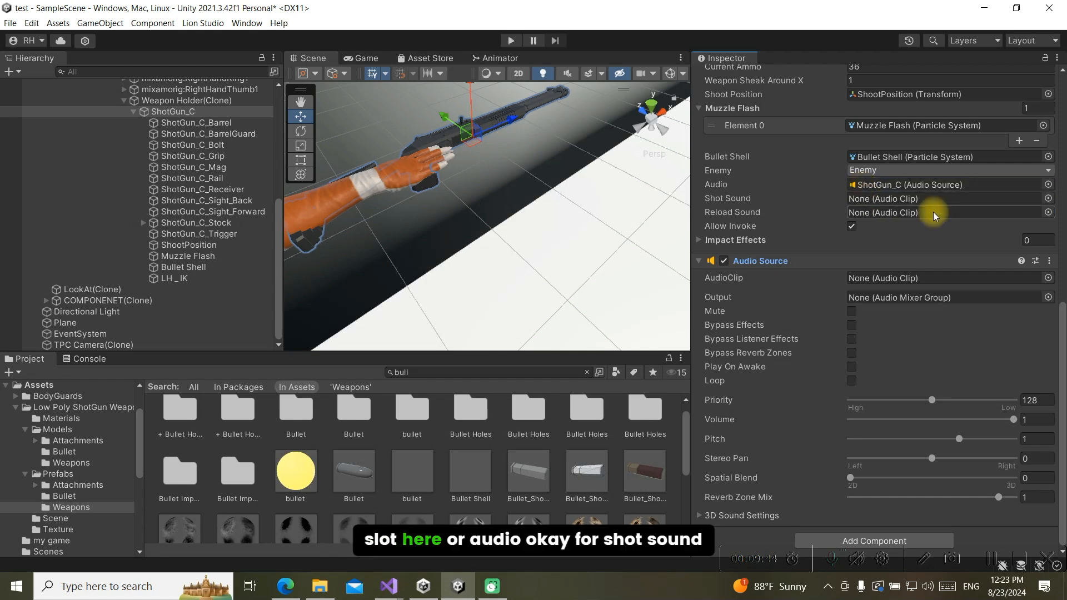
Assign the Rifle Shot clip as the shot sound and the Rifle Reload clip as the reload sound
{"action": "left_click", "coordinate": [1048, 198]}
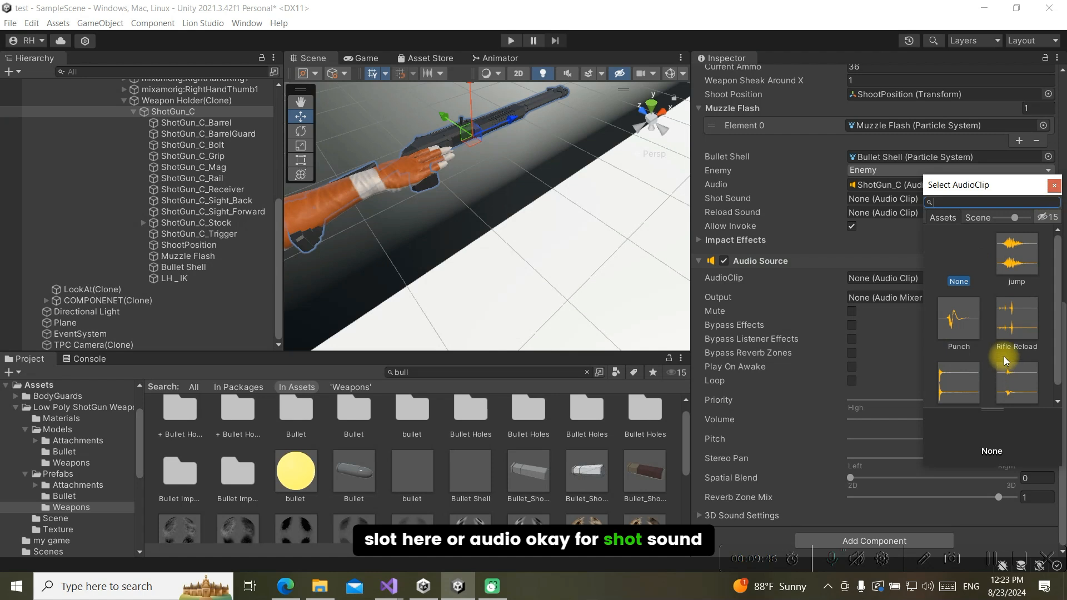
{"action": "scroll", "coordinate": [1017, 355], "scroll_direction": "down", "scroll_amount": 1}
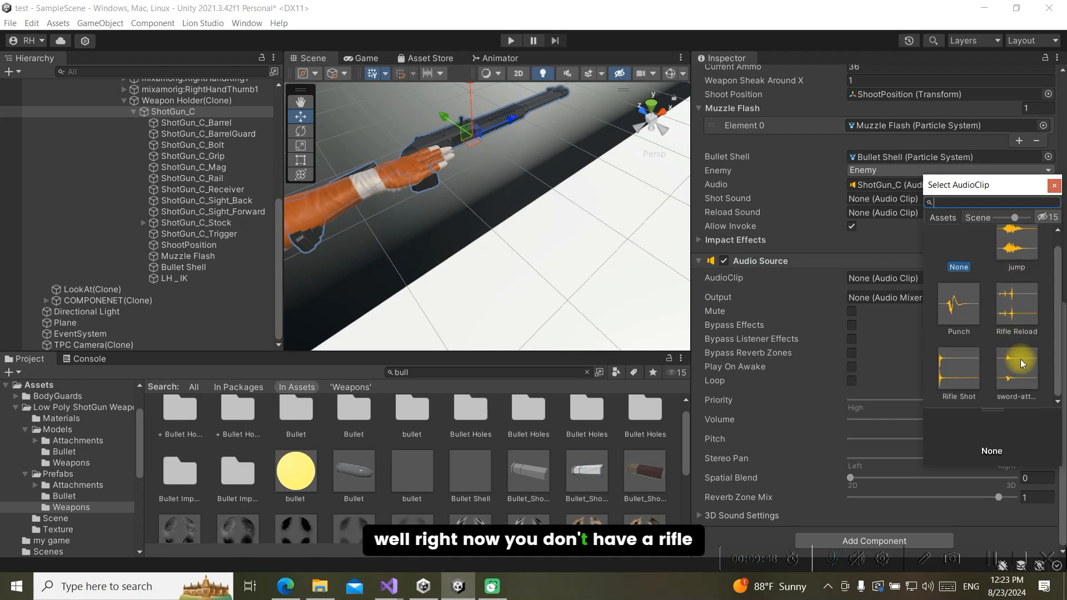
{"action": "double_click", "coordinate": [969, 367]}
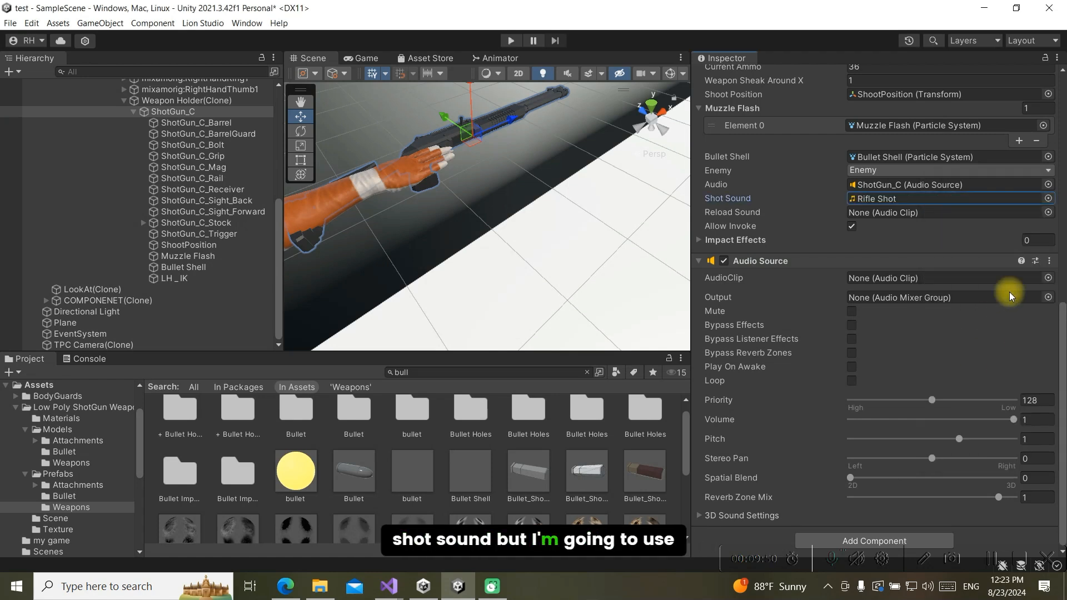
{"action": "left_click", "coordinate": [1048, 213]}
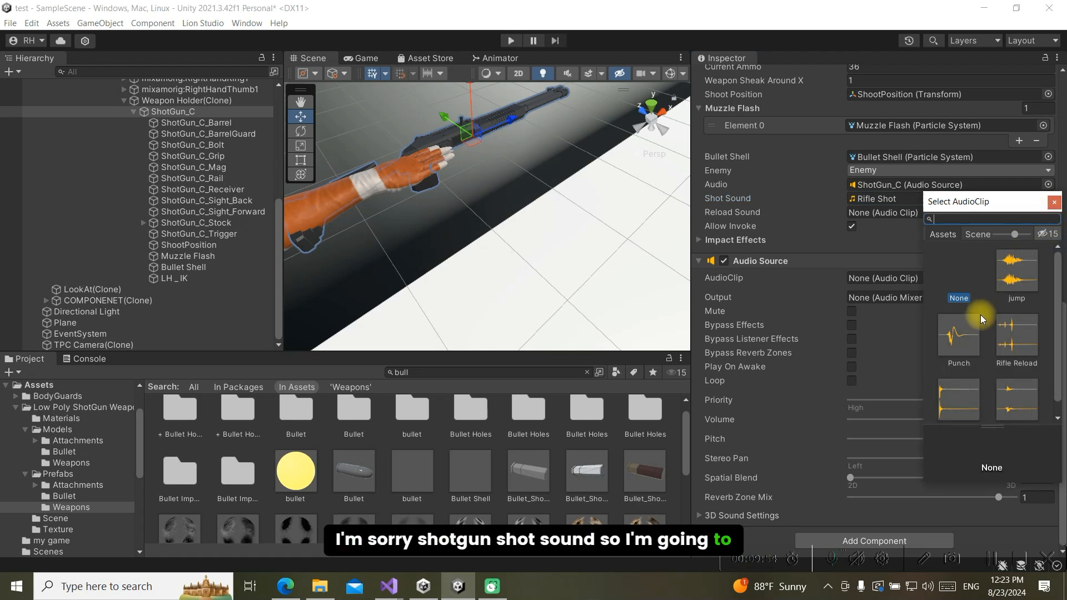
{"action": "double_click", "coordinate": [1016, 336]}
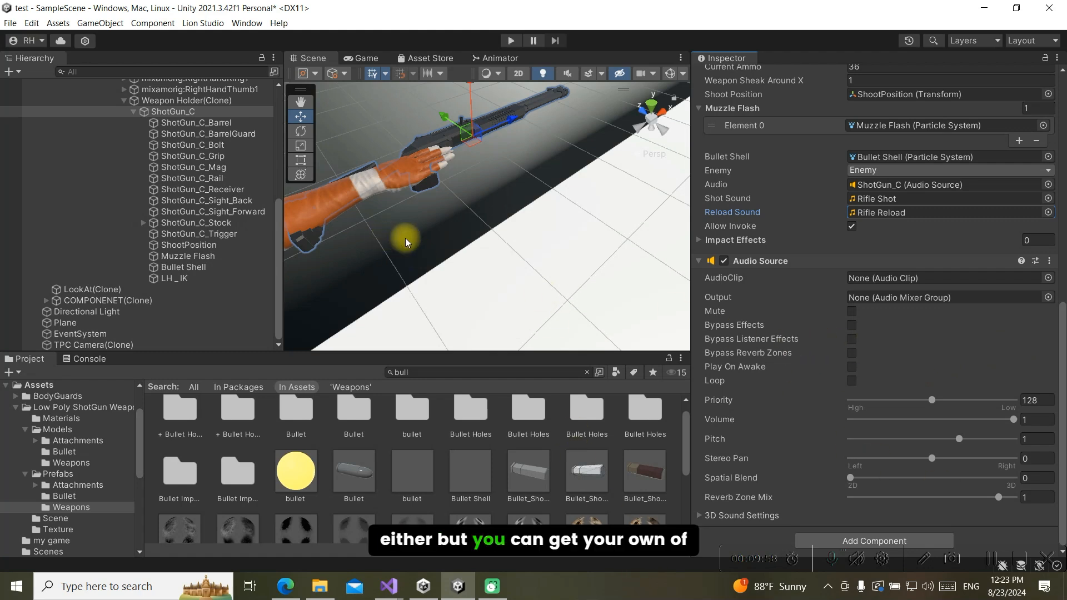
Test the scene in play mode to check how the character holds the shotgun, and stop it
{"action": "middle_click_drag", "start_coordinate": [405, 237], "coordinate": [510, 310]}
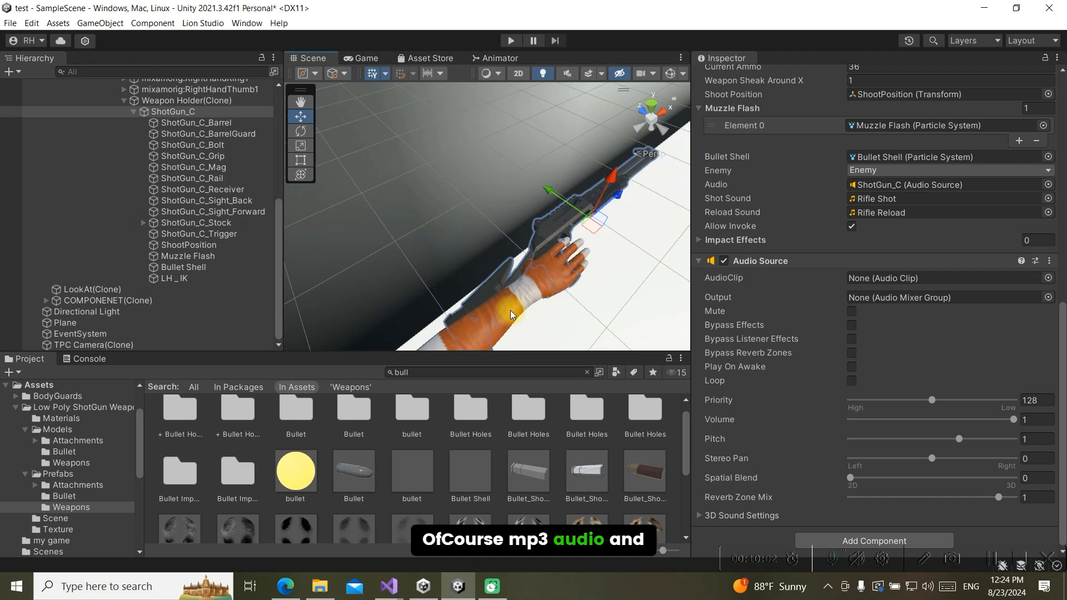
{"action": "left_click", "coordinate": [510, 40]}
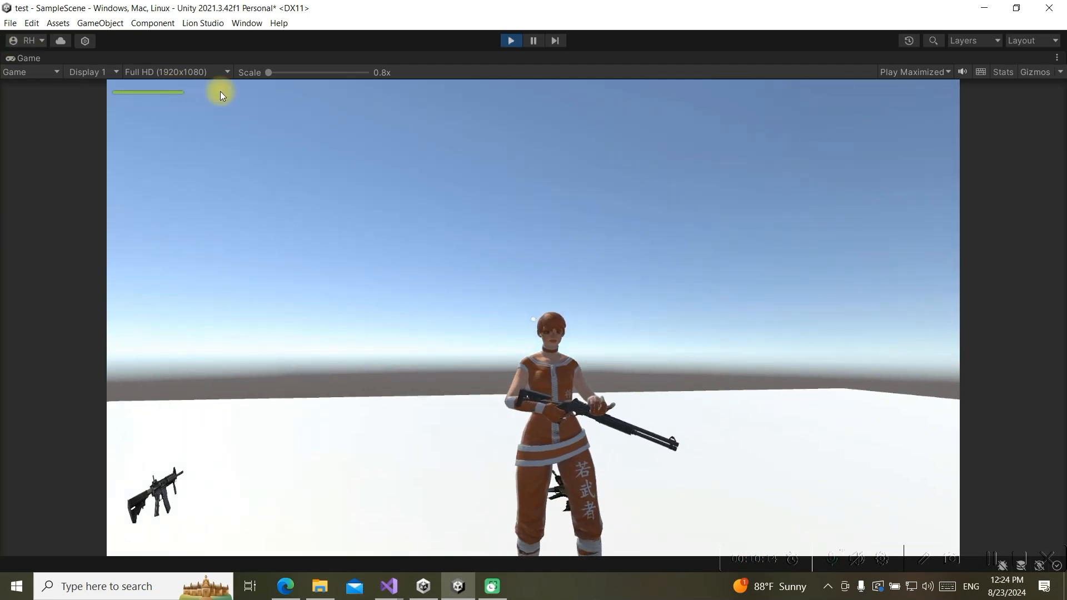
{"action": "left_click", "coordinate": [510, 40]}
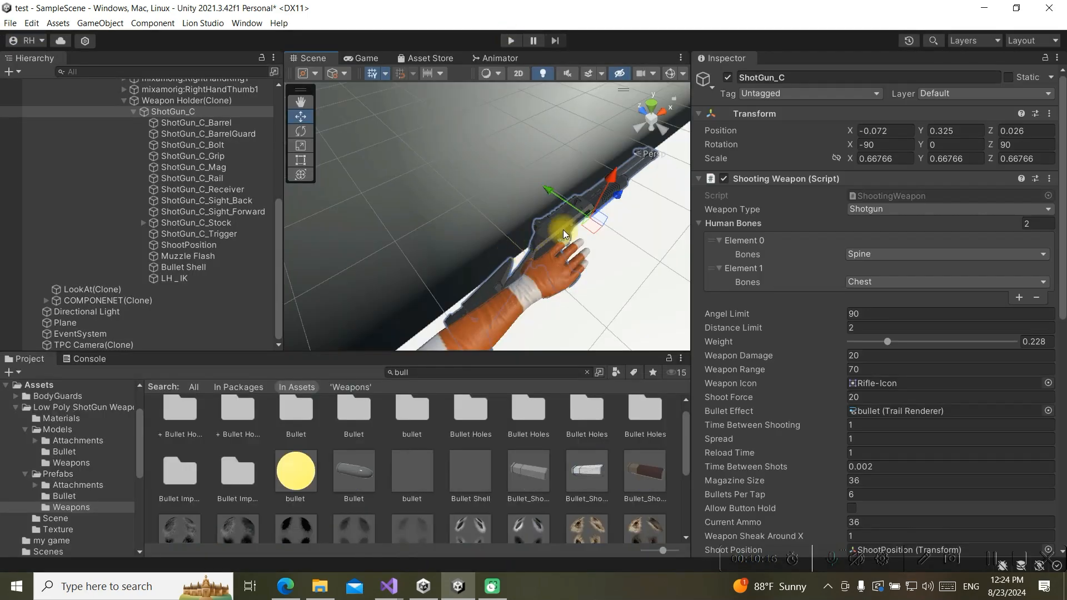
Move ShotGun_C to about X -0.072, Y 0.304, Z 0.054 in the character's hand and check the hold in play mode
{"action": "left_click_drag", "start_coordinate": [603, 185], "coordinate": [581, 116]}
{"action": "left_click", "coordinate": [510, 41]}
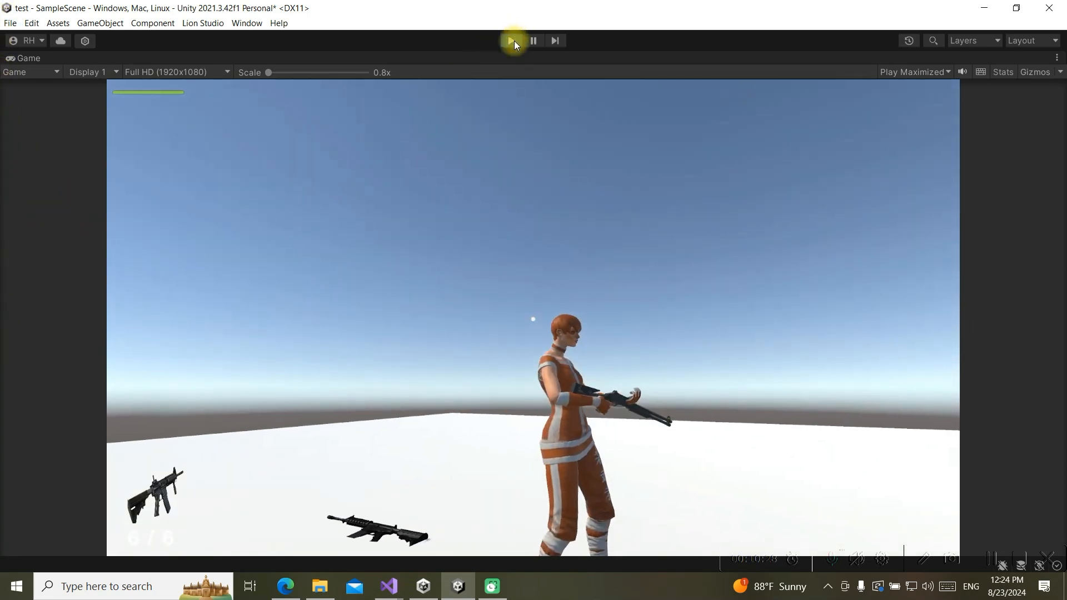
{"action": "left_click", "coordinate": [513, 41]}
{"action": "left_click_drag", "start_coordinate": [612, 202], "coordinate": [610, 205]}
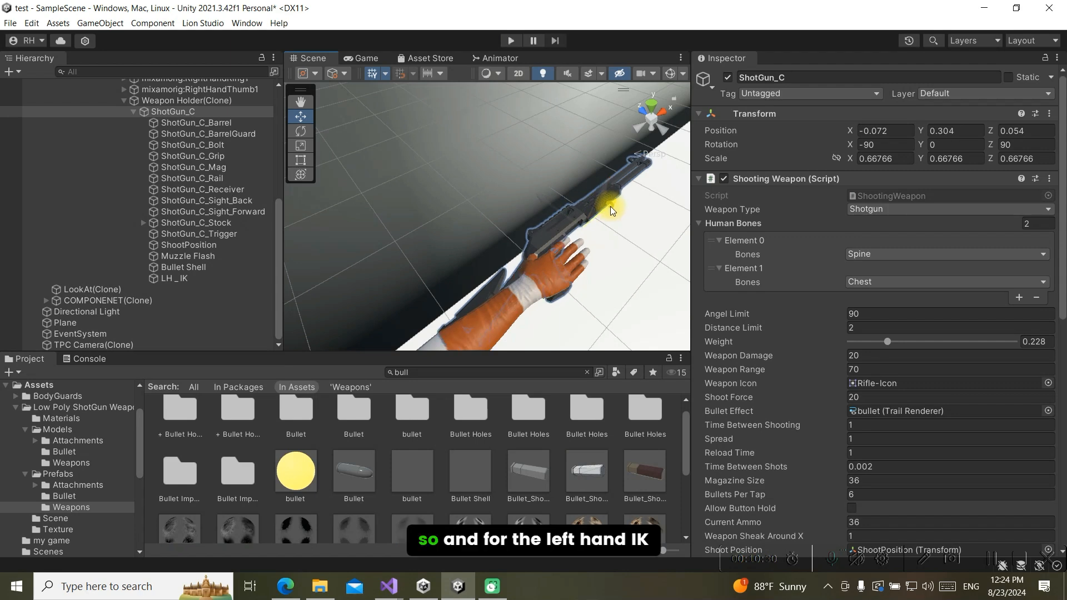
Set the game view to Play Focused and start play mode
{"action": "left_click", "coordinate": [360, 58]}
{"action": "left_click", "coordinate": [609, 75]}
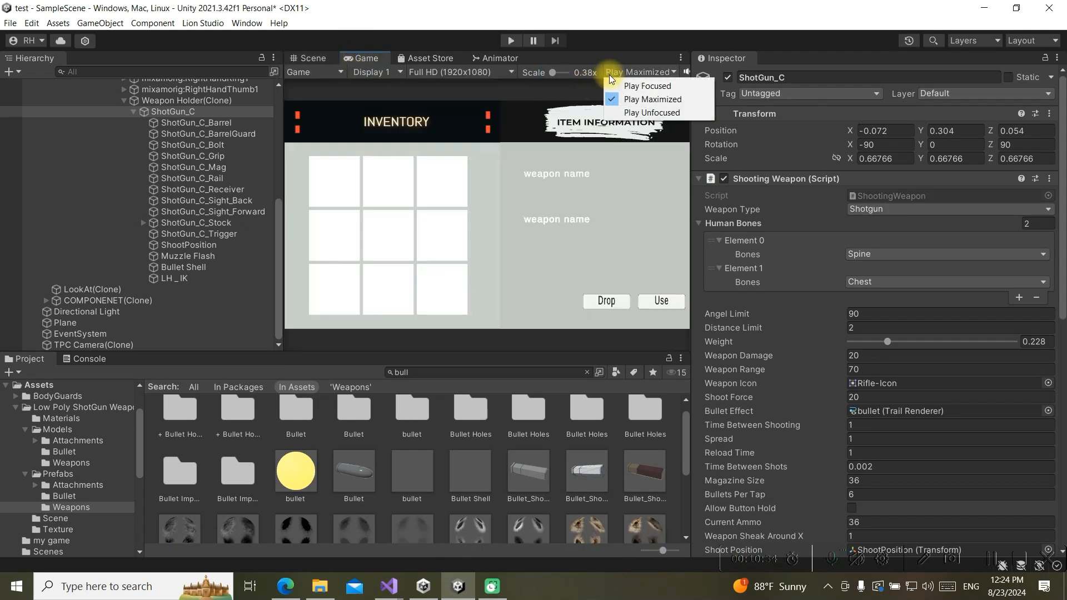
{"action": "left_click", "coordinate": [616, 84]}
{"action": "left_click", "coordinate": [509, 41]}
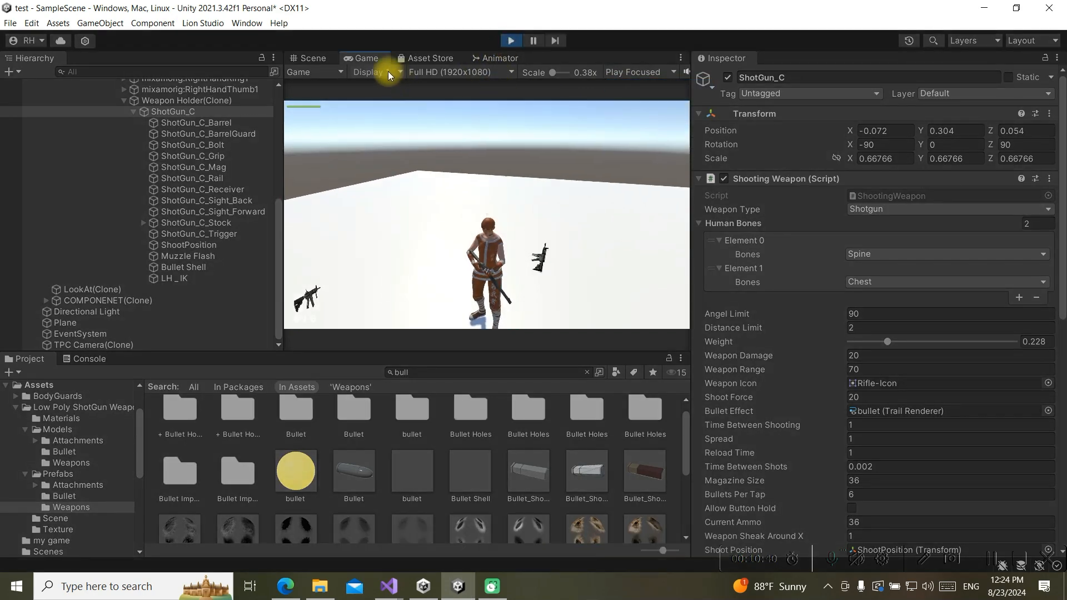
Move the shotgun's LH_IK target in the scene to X -0.05, Y -0.147, Z 0.211 while the scene is playing
{"action": "left_click", "coordinate": [332, 62]}
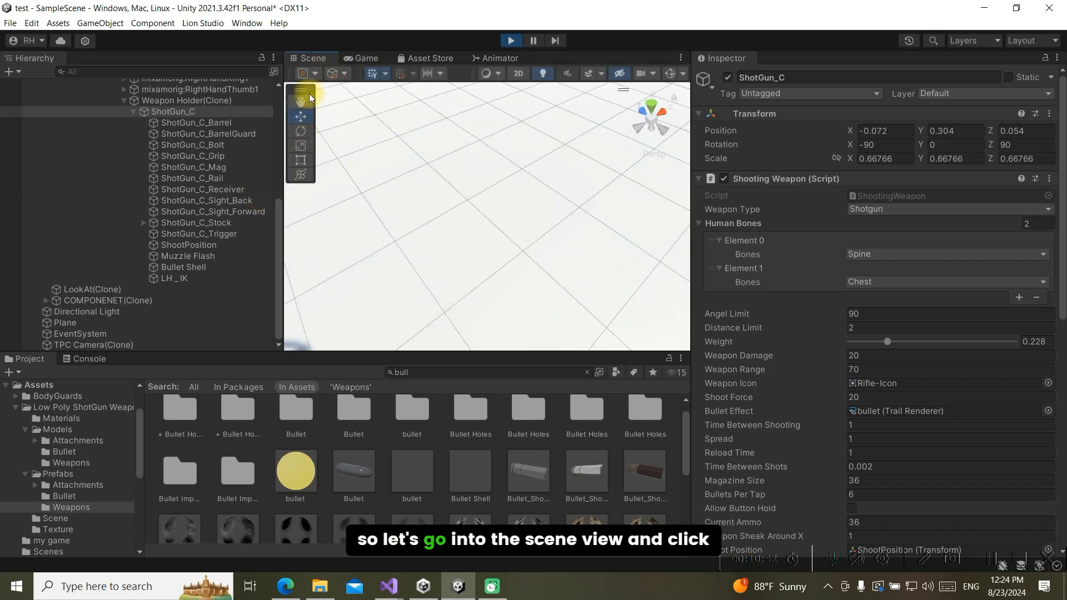
{"action": "left_click", "coordinate": [221, 279]}
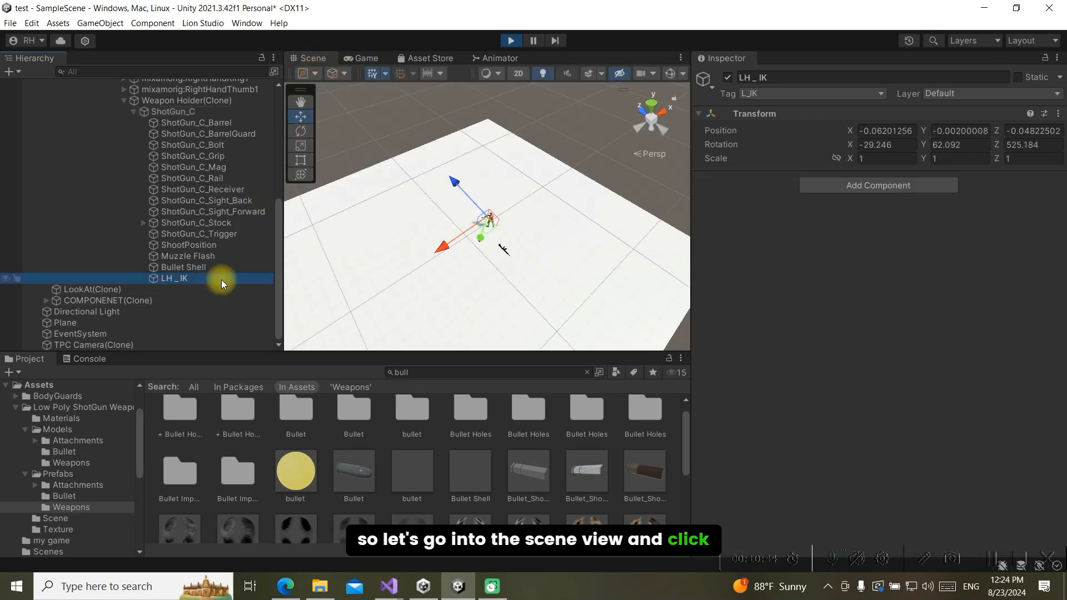
{"action": "left_click_drag", "start_coordinate": [409, 255], "coordinate": [666, 300], "text": "alt"}
{"action": "scroll", "coordinate": [586, 261], "scroll_direction": "up", "scroll_amount": 3}
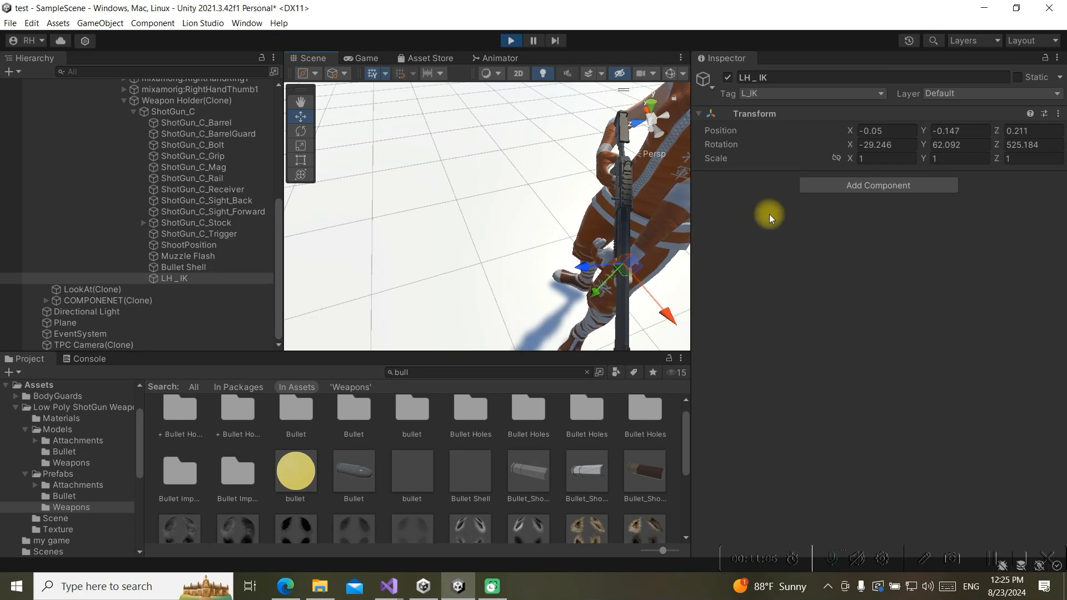
Copy LH_IK's Transform component, stop play mode, and paste the component values back onto LH_IK's Transform
{"action": "left_click", "coordinate": [1056, 113]}
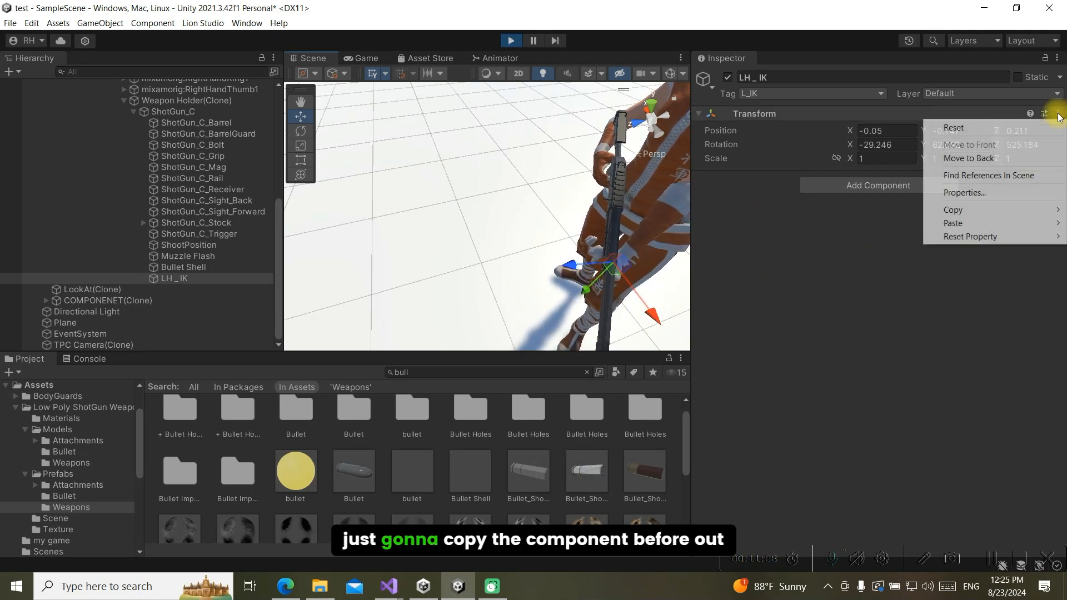
{"action": "mouse_move", "coordinate": [1000, 209]}
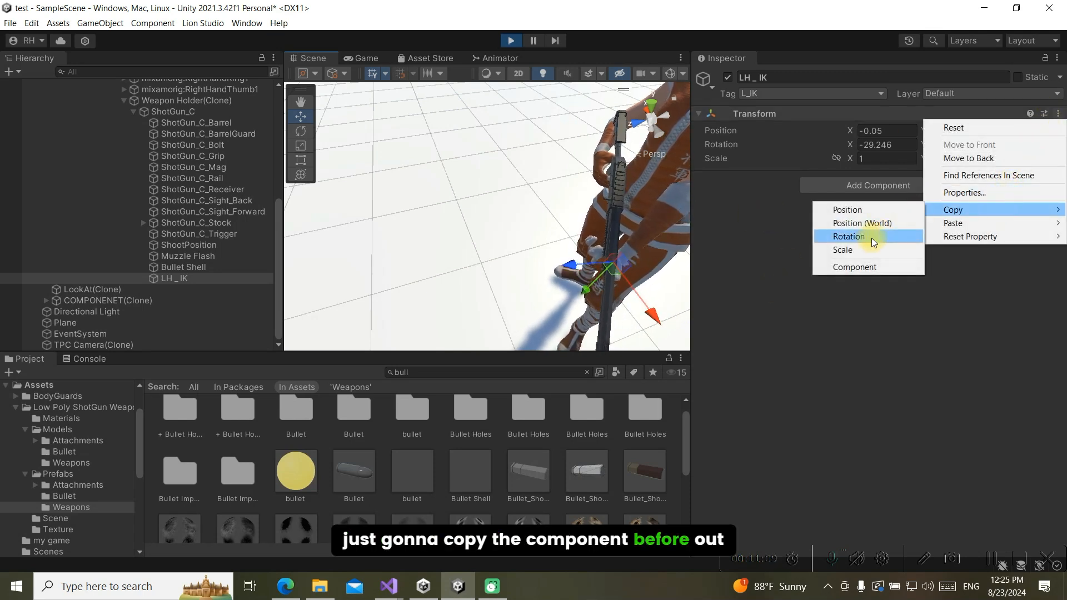
{"action": "left_click", "coordinate": [868, 266]}
{"action": "left_click", "coordinate": [509, 41]}
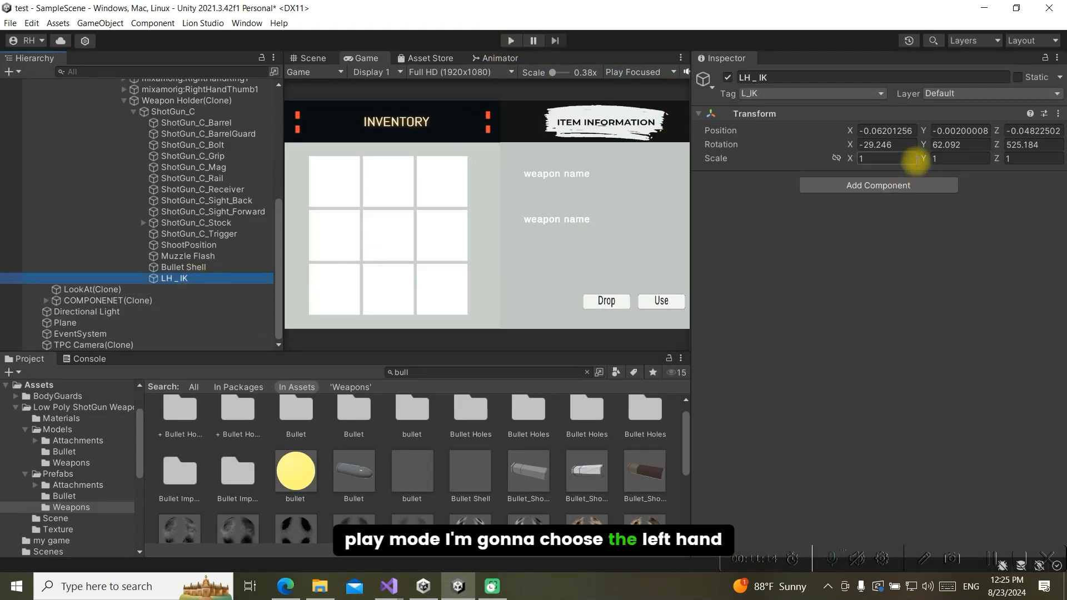
{"action": "left_click", "coordinate": [1059, 113]}
{"action": "left_click", "coordinate": [1057, 114]}
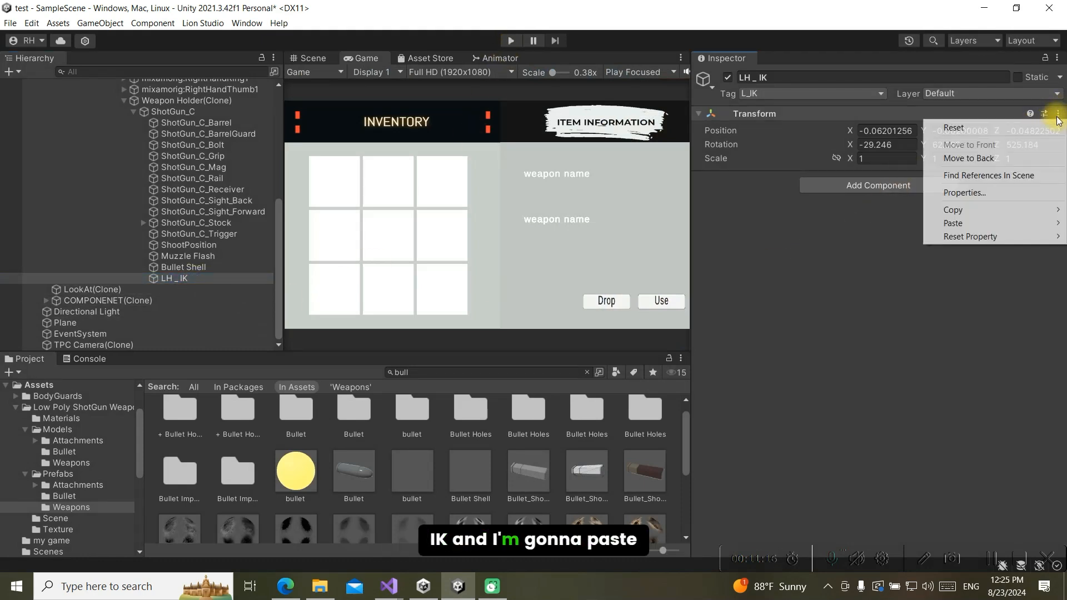
{"action": "mouse_move", "coordinate": [985, 223]}
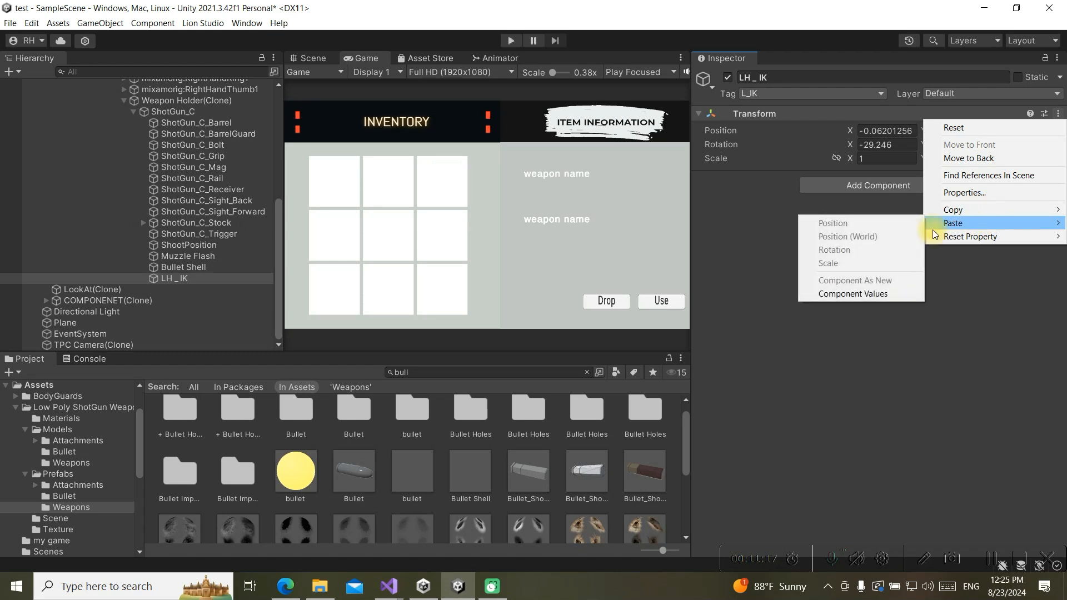
{"action": "left_click", "coordinate": [850, 293]}
Test walking, aiming, shooting and reloading with the shotgun in play mode, and stop it
{"action": "left_click", "coordinate": [509, 40]}
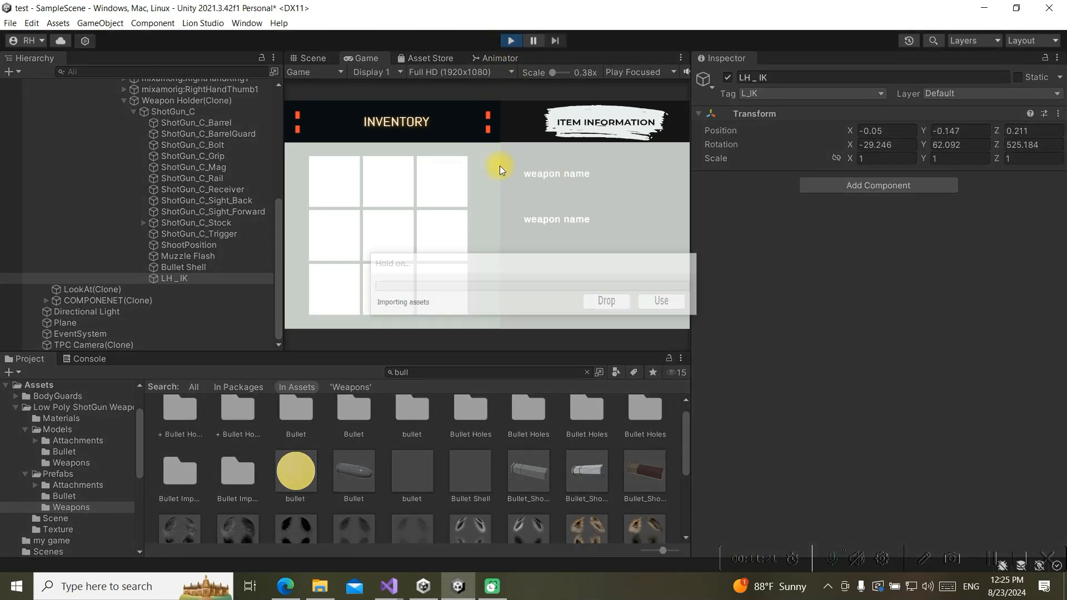
{"action": "key", "text": "s"}
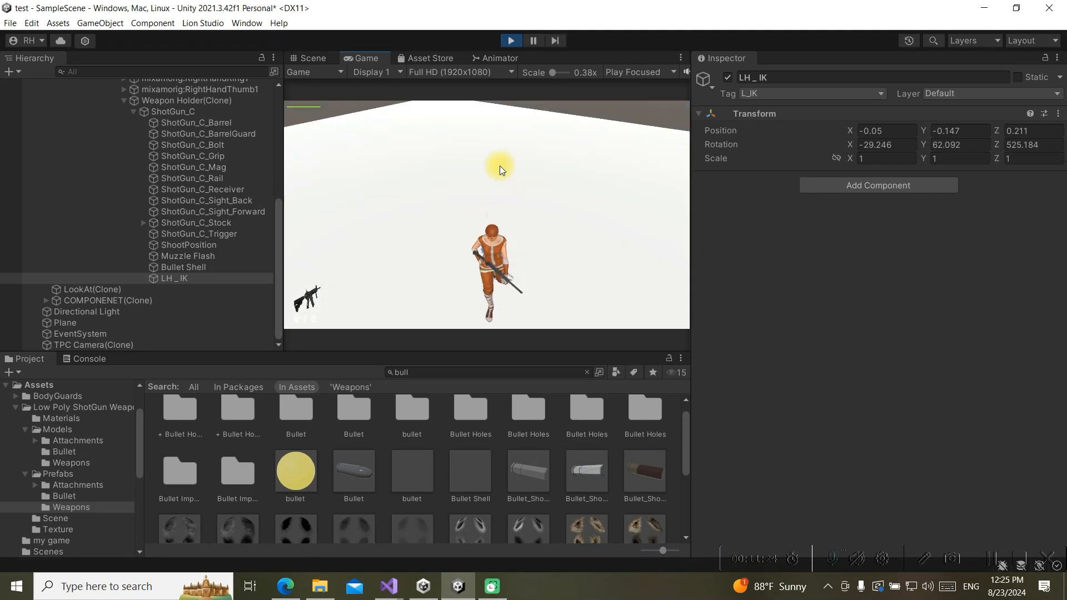
{"action": "right_click_drag", "start_coordinate": [513, 186], "coordinate": [624, 150]}
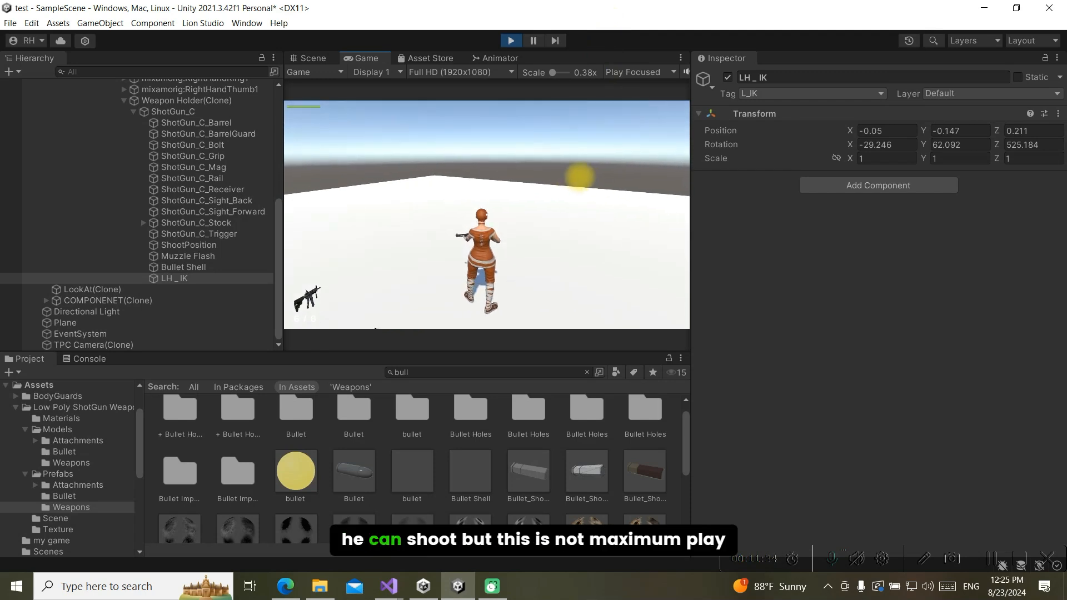
{"action": "key", "text": "i"}
{"action": "key", "text": "i"}
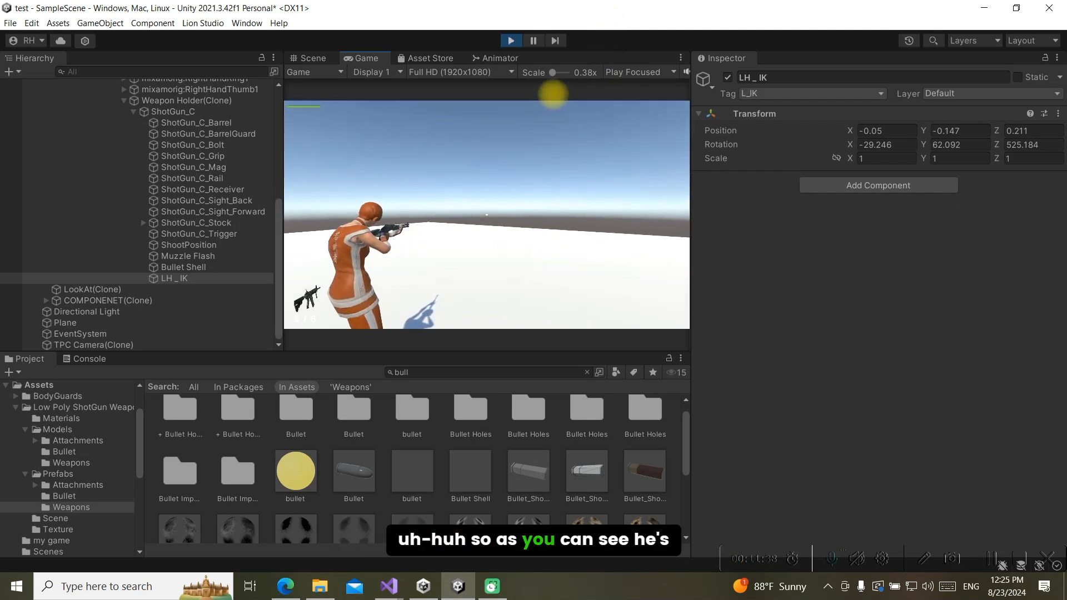
{"action": "key", "text": "r"}
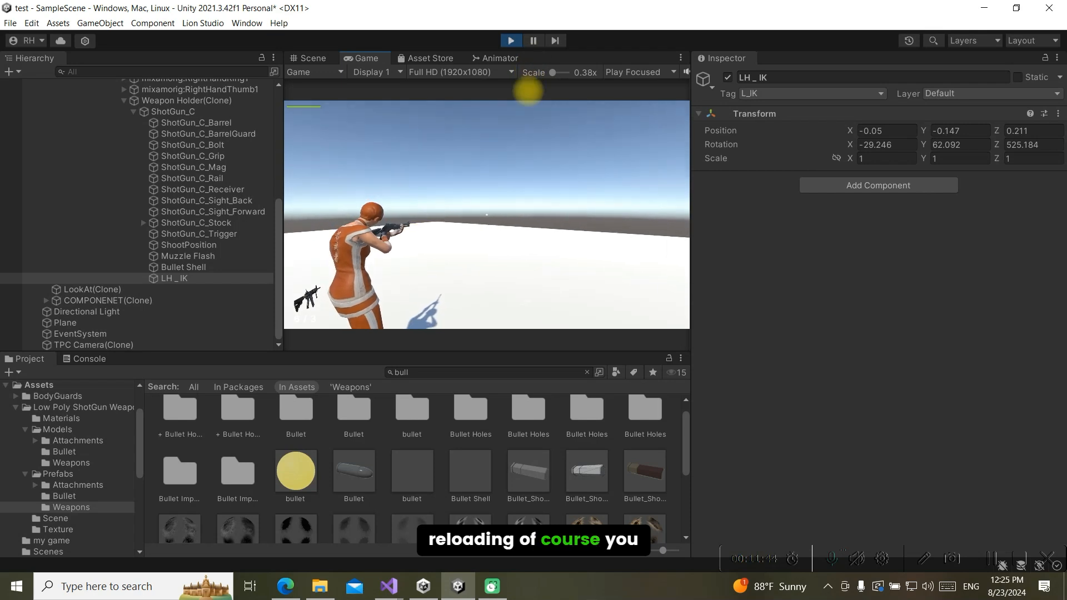
{"action": "key", "text": "r"}
{"action": "key", "text": "i"}
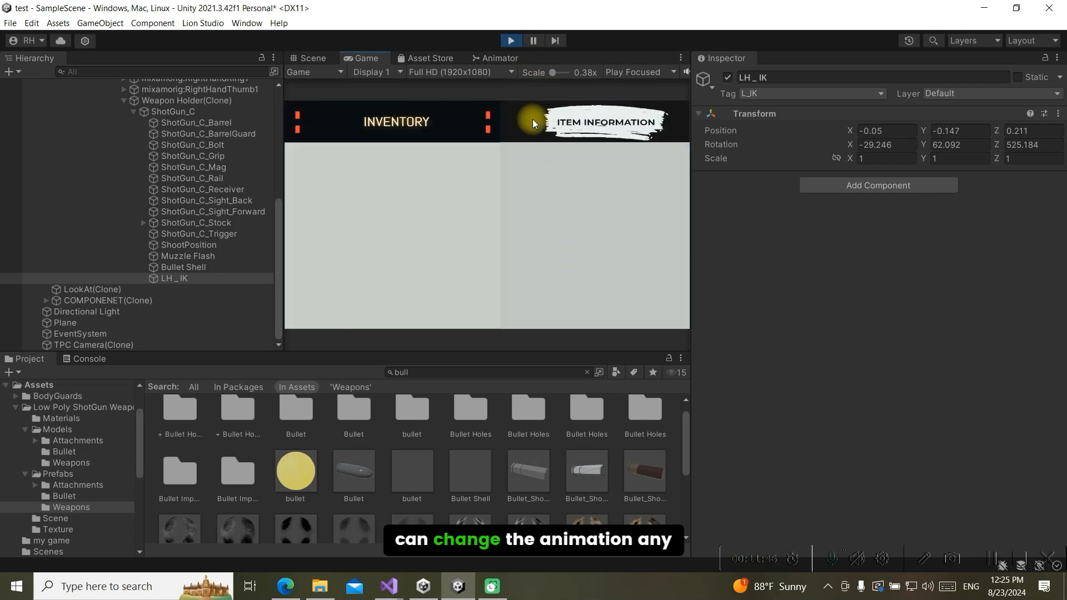
{"action": "left_click", "coordinate": [509, 44]}
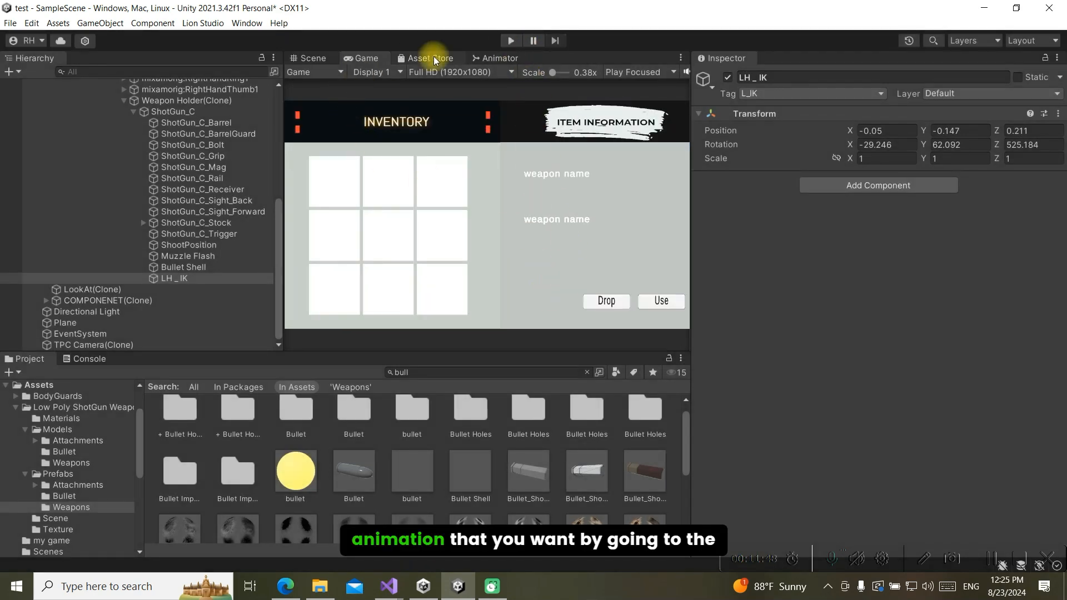
Open the Animator, switch to Mixamo in the browser to preview the Walking animation, and return to Unity
{"action": "left_click", "coordinate": [491, 58]}
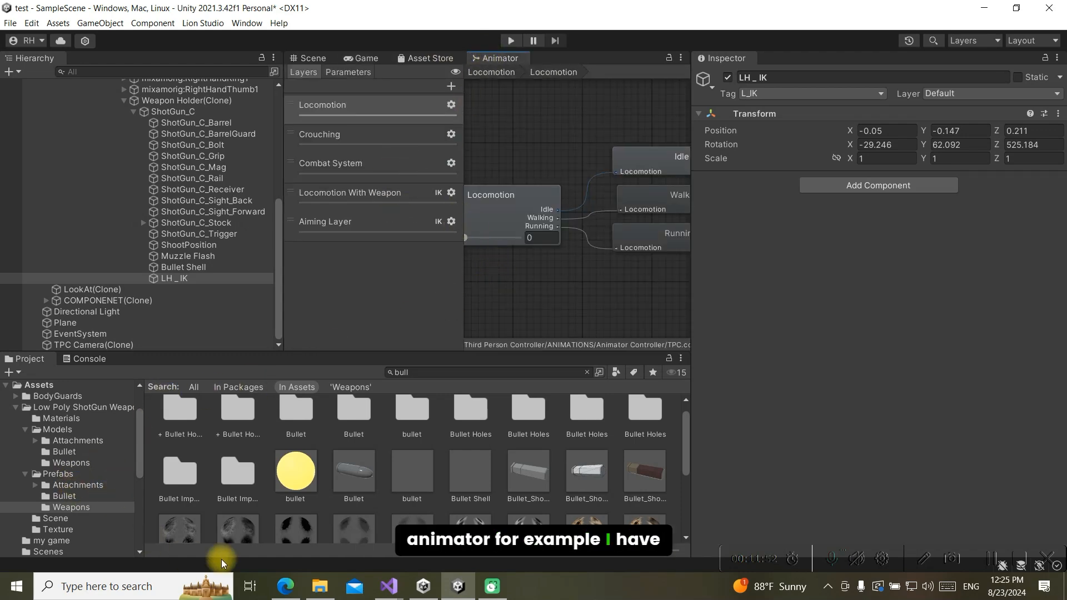
{"action": "left_click", "coordinate": [285, 586]}
{"action": "left_click", "coordinate": [128, 11]}
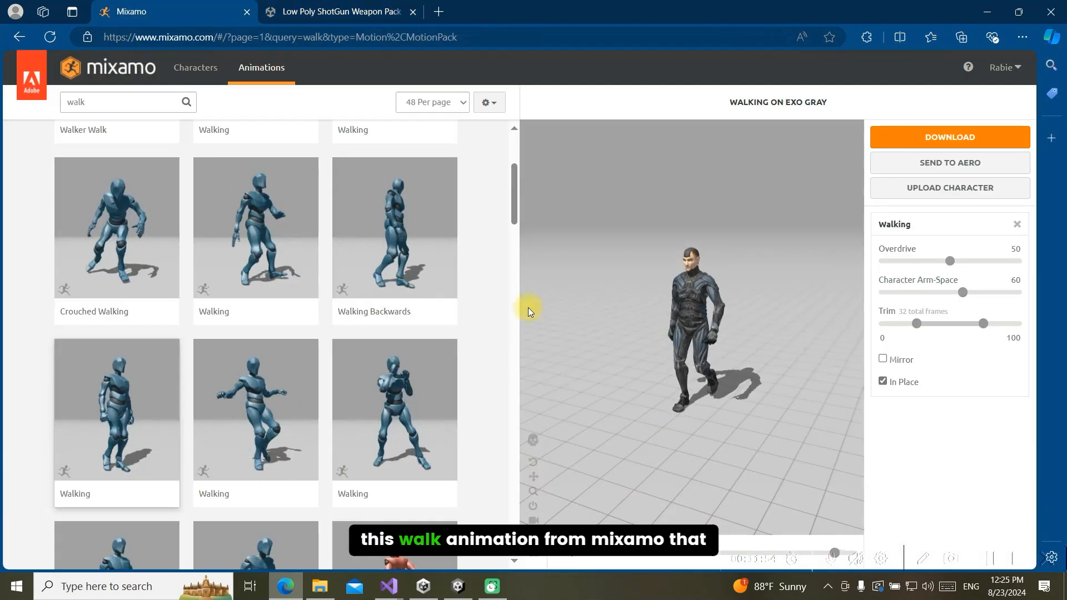
{"action": "left_click_drag", "start_coordinate": [610, 317], "coordinate": [659, 325]}
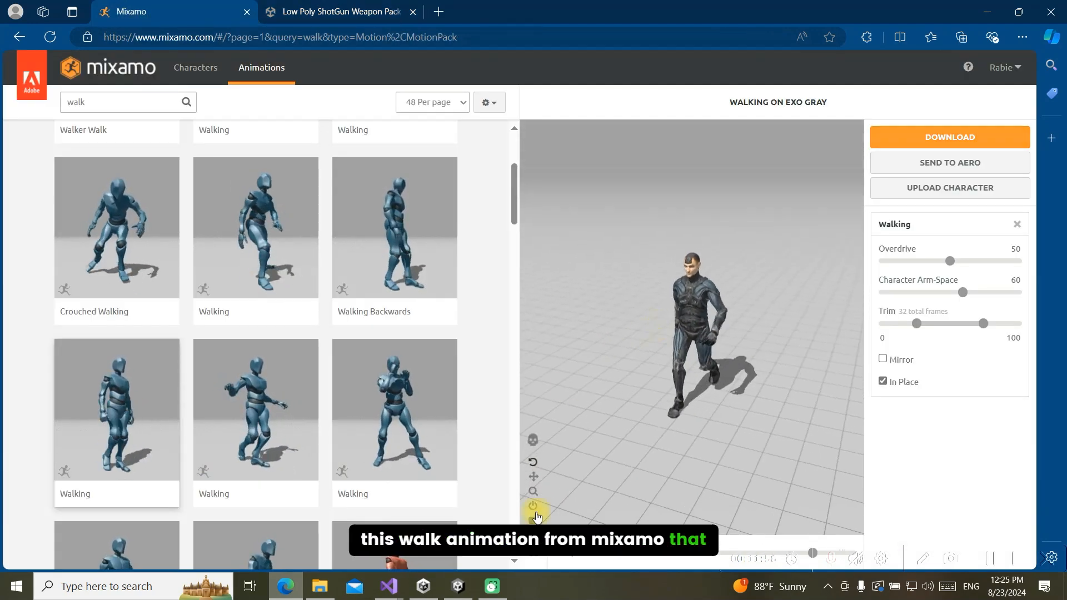
{"action": "key", "text": "alt+Tab"}
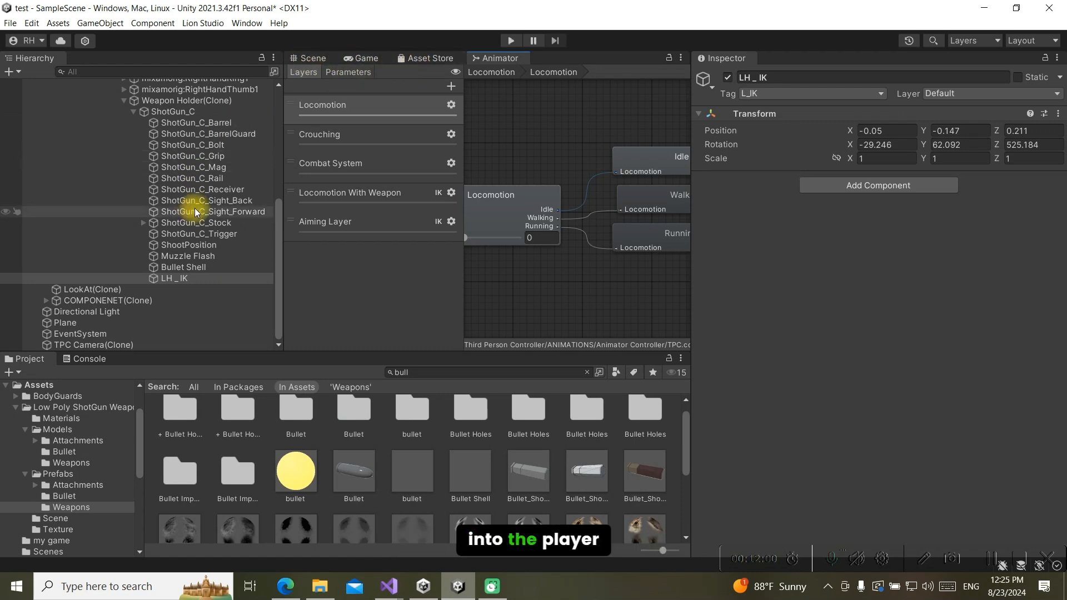
Assign the Walking clip from the my game folder as the walking motion in the player character's Locomotion blend tree
{"action": "scroll", "coordinate": [217, 216], "scroll_direction": "up", "scroll_amount": 7}
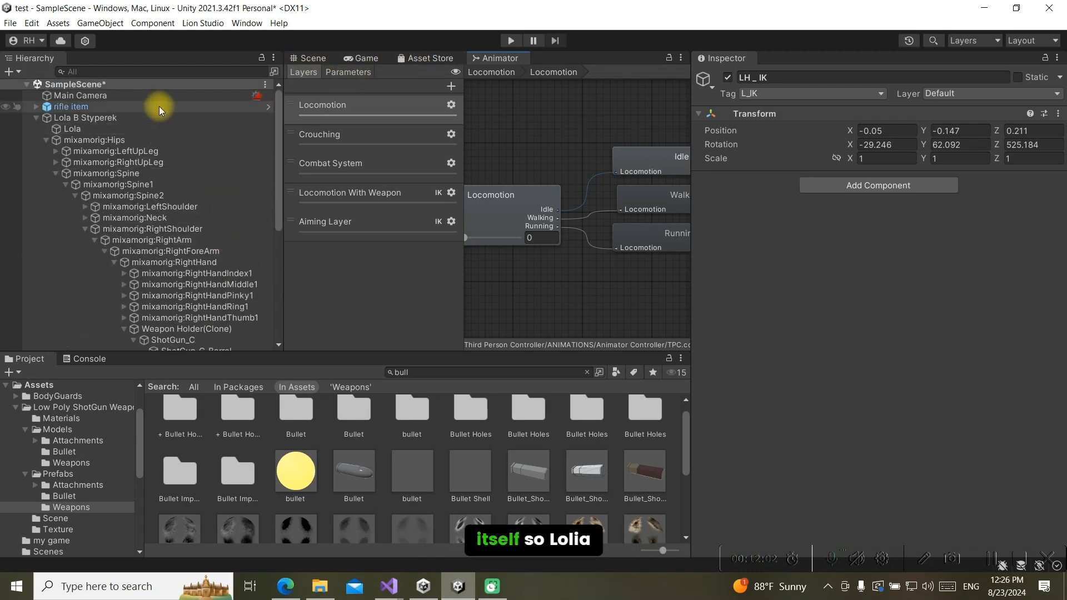
{"action": "left_click", "coordinate": [158, 116]}
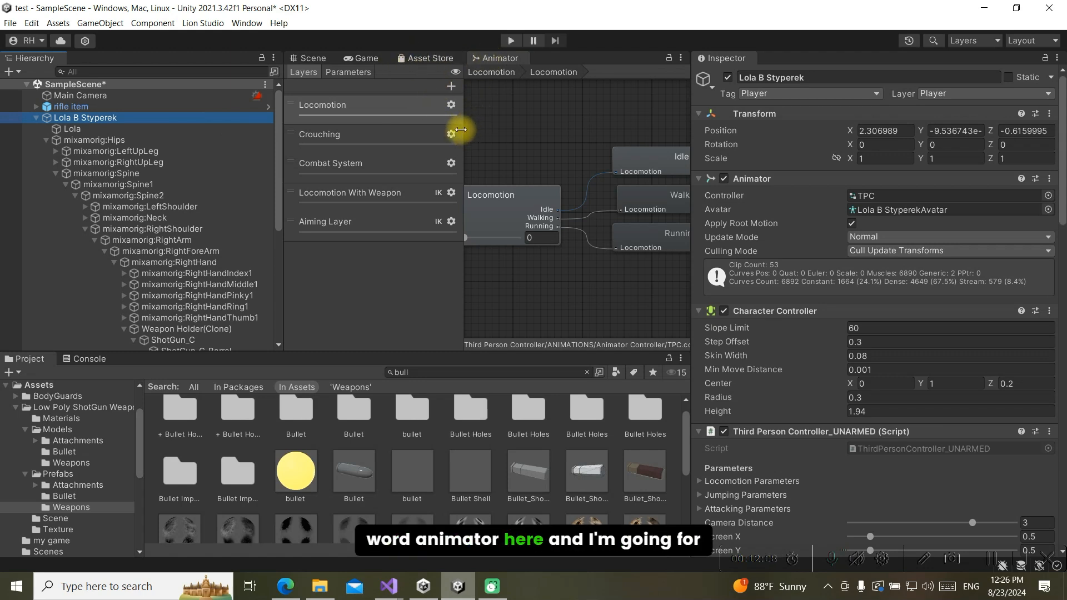
{"action": "left_click_drag", "start_coordinate": [460, 129], "coordinate": [384, 114]}
{"action": "left_click", "coordinate": [451, 210]}
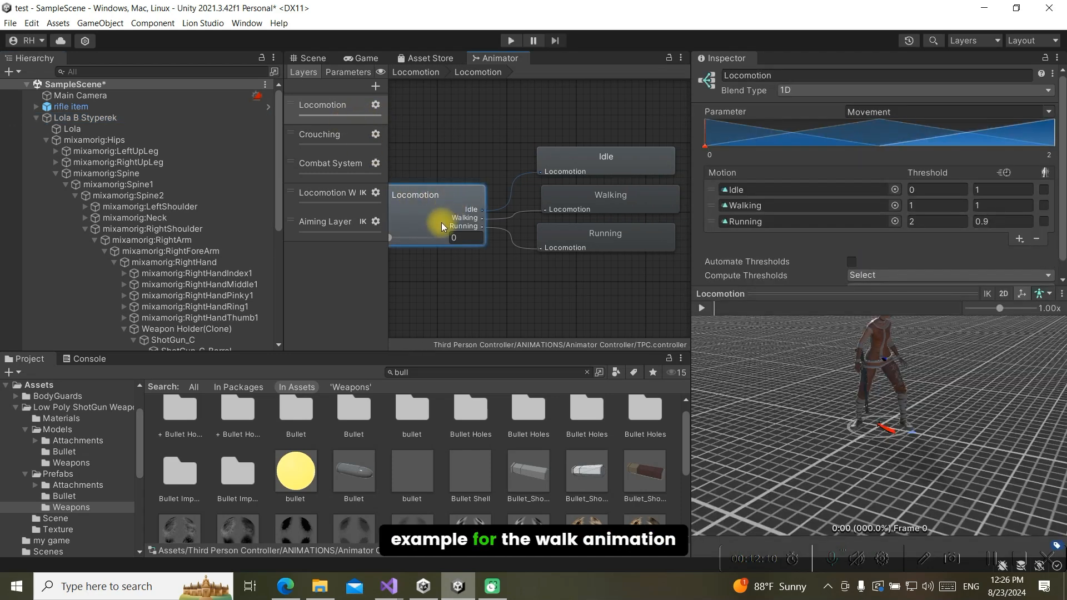
{"action": "scroll", "coordinate": [178, 492], "scroll_direction": "up", "scroll_amount": 1}
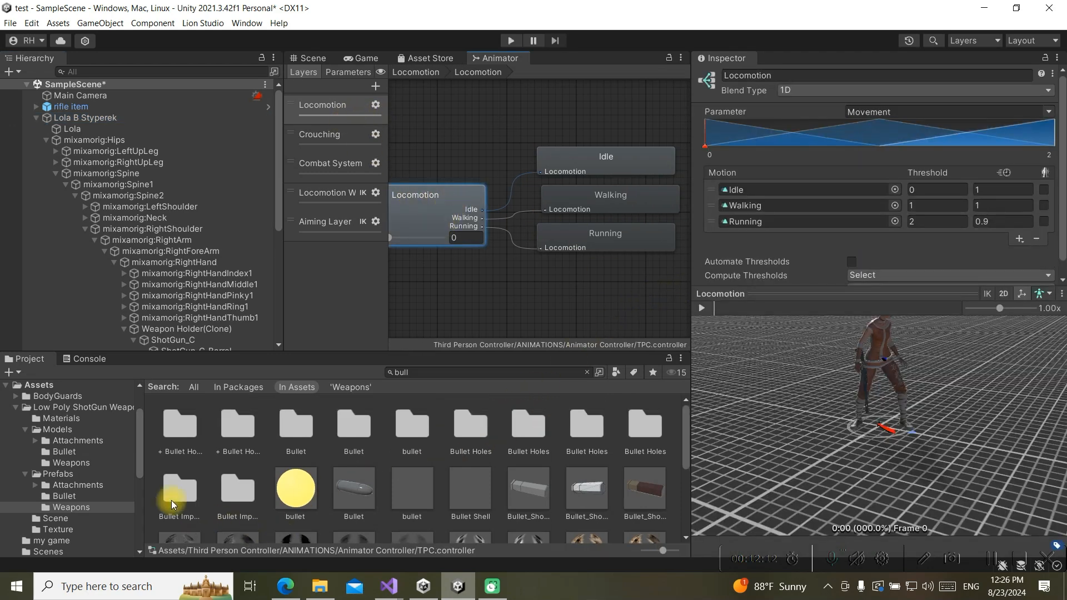
{"action": "scroll", "coordinate": [83, 475], "scroll_direction": "up", "scroll_amount": 2}
{"action": "scroll", "coordinate": [84, 475], "scroll_direction": "down", "scroll_amount": 4}
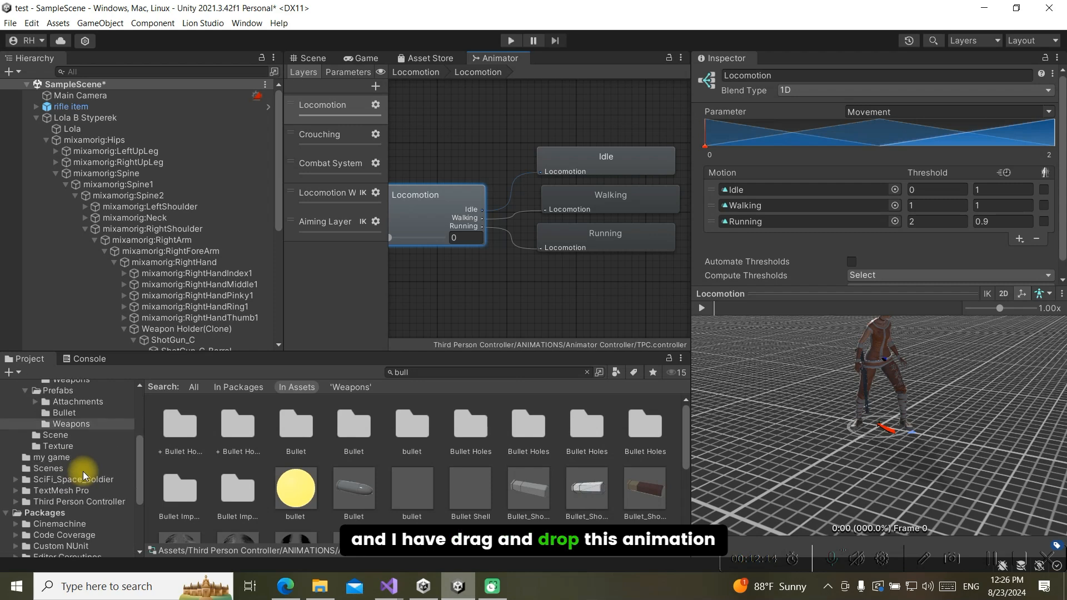
{"action": "scroll", "coordinate": [83, 475], "scroll_direction": "up", "scroll_amount": 4}
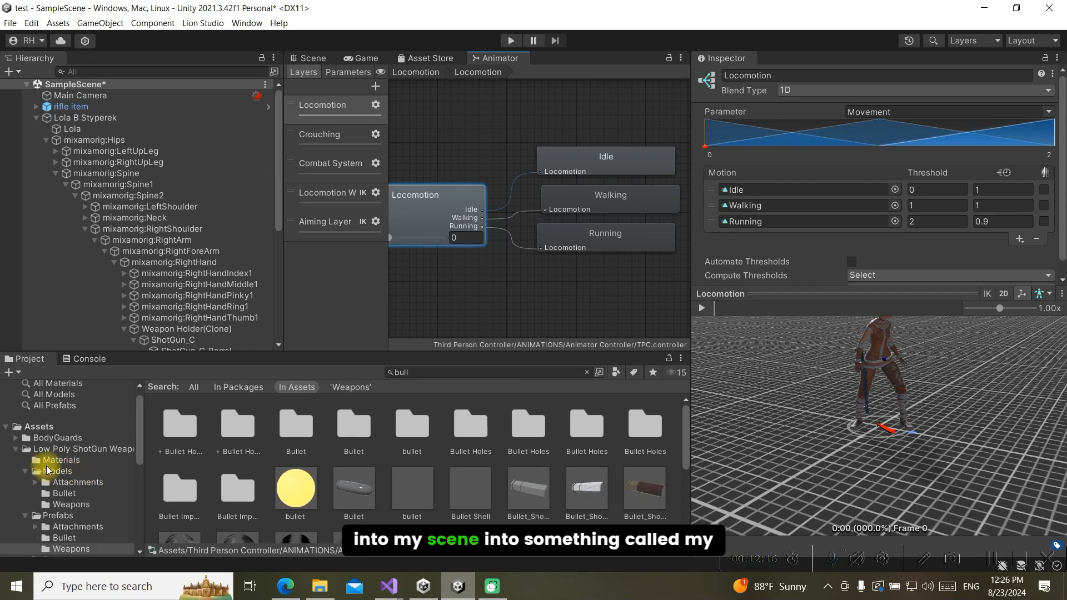
{"action": "left_click", "coordinate": [15, 449]}
{"action": "left_click", "coordinate": [49, 460]}
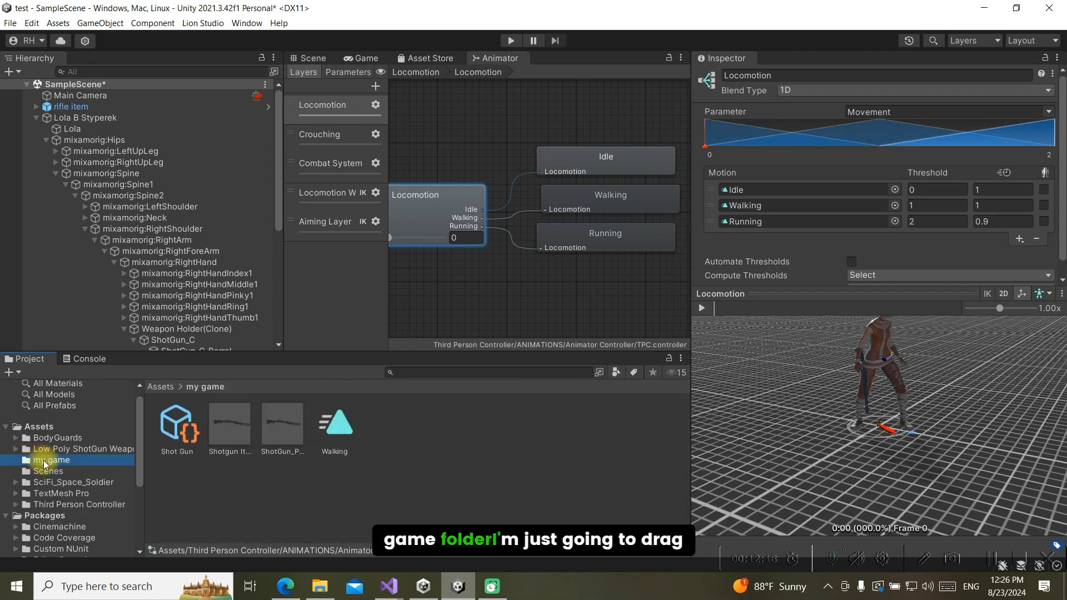
{"action": "left_click_drag", "start_coordinate": [539, 382], "coordinate": [779, 192]}
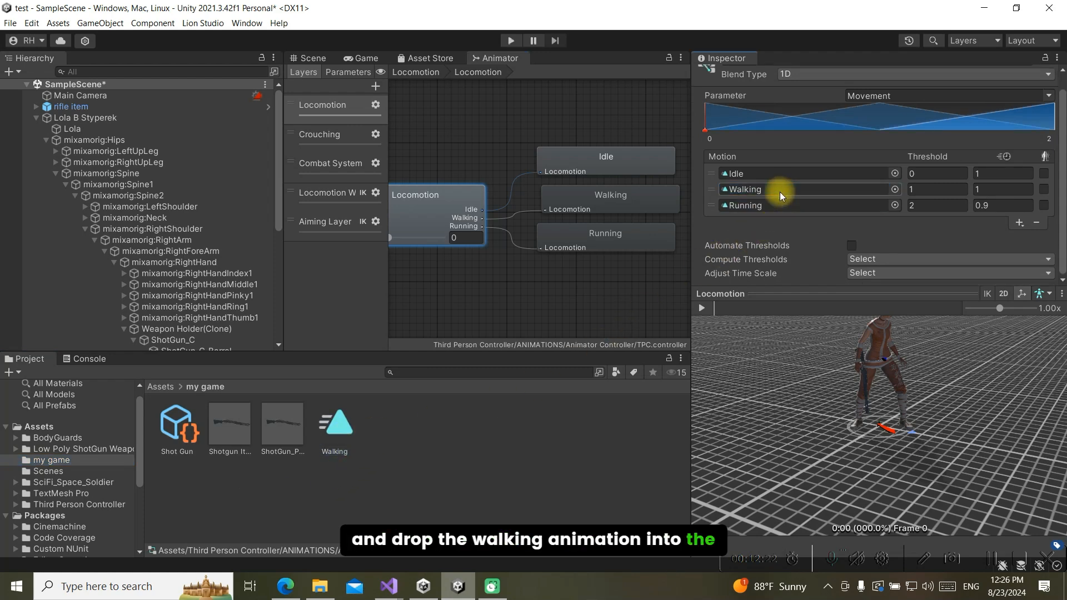
Enter play mode, open and close the inventory, and deactivate ShotGun_C to test the character walking without the weapon
{"action": "left_click", "coordinate": [506, 42]}
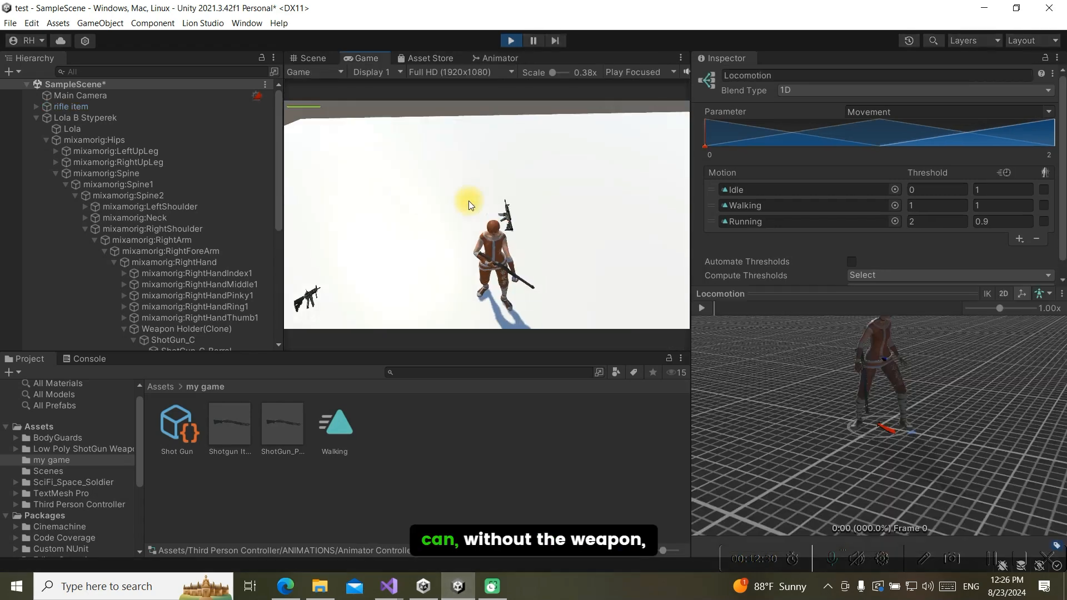
{"action": "key", "text": "i"}
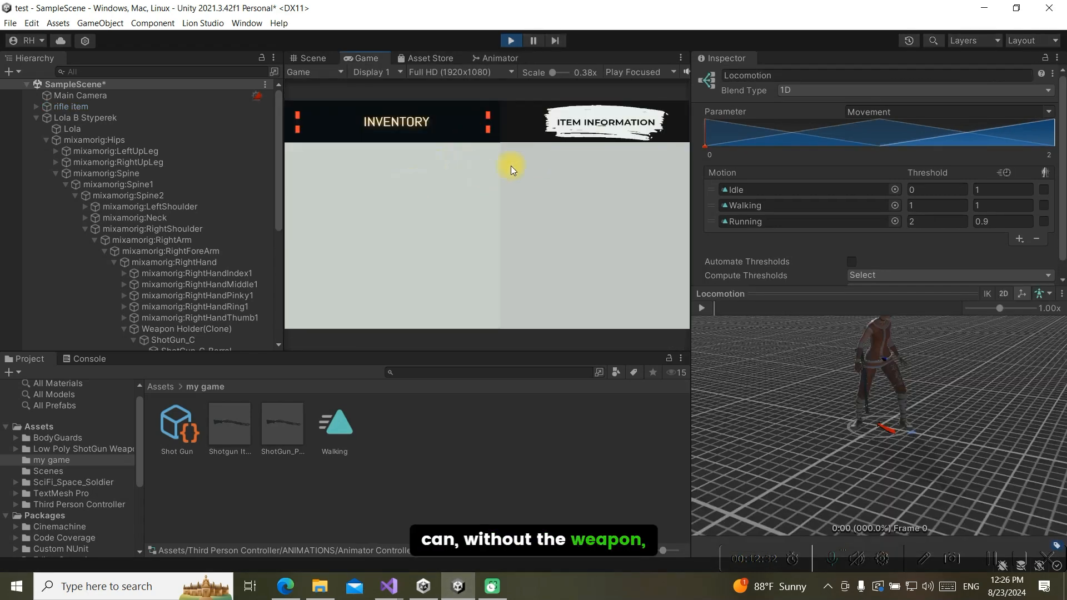
{"action": "key", "text": "i"}
{"action": "scroll", "coordinate": [193, 328], "scroll_direction": "down", "scroll_amount": 1}
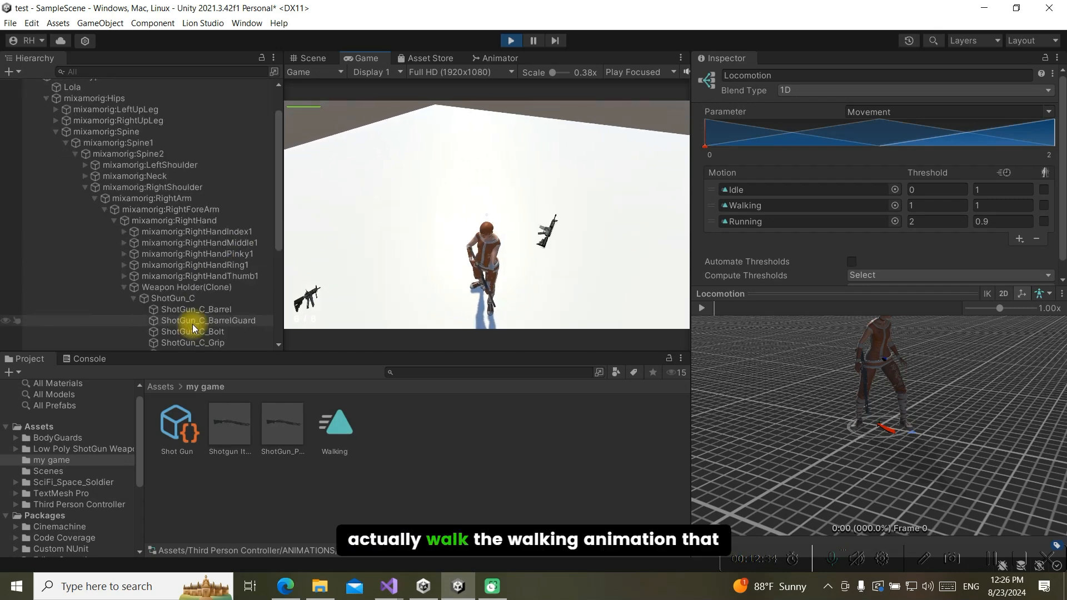
{"action": "scroll", "coordinate": [193, 329], "scroll_direction": "down", "scroll_amount": 3}
{"action": "left_click", "coordinate": [186, 340]}
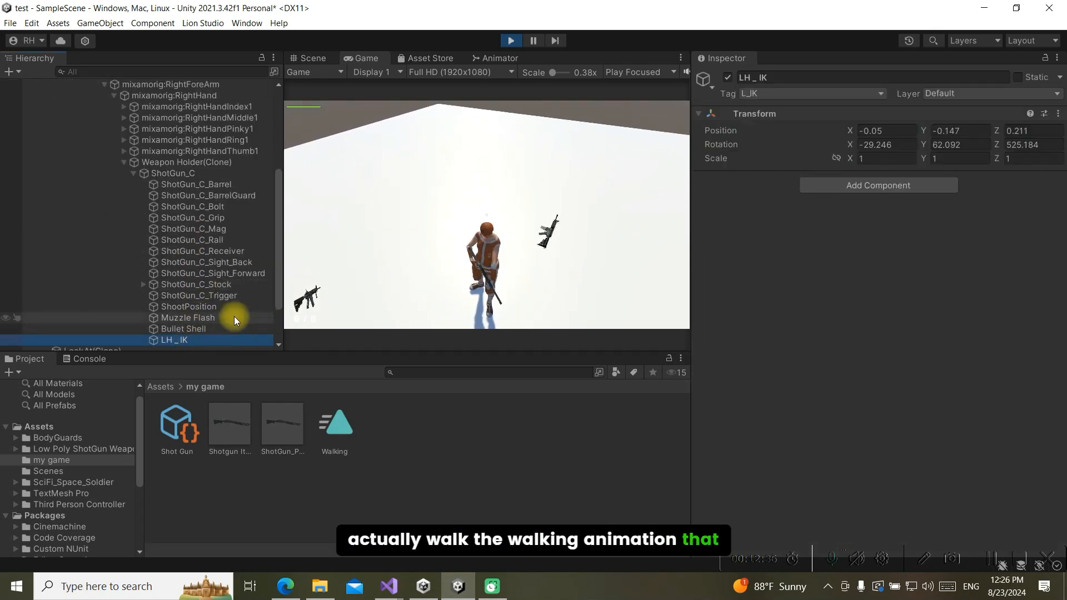
{"action": "left_click", "coordinate": [198, 173]}
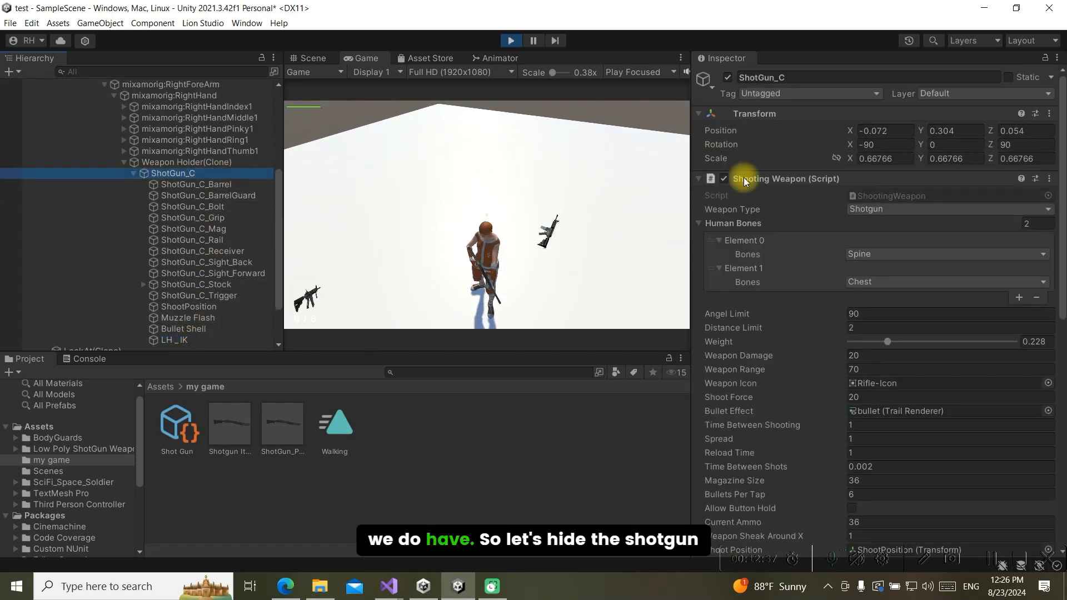
{"action": "left_click", "coordinate": [726, 79]}
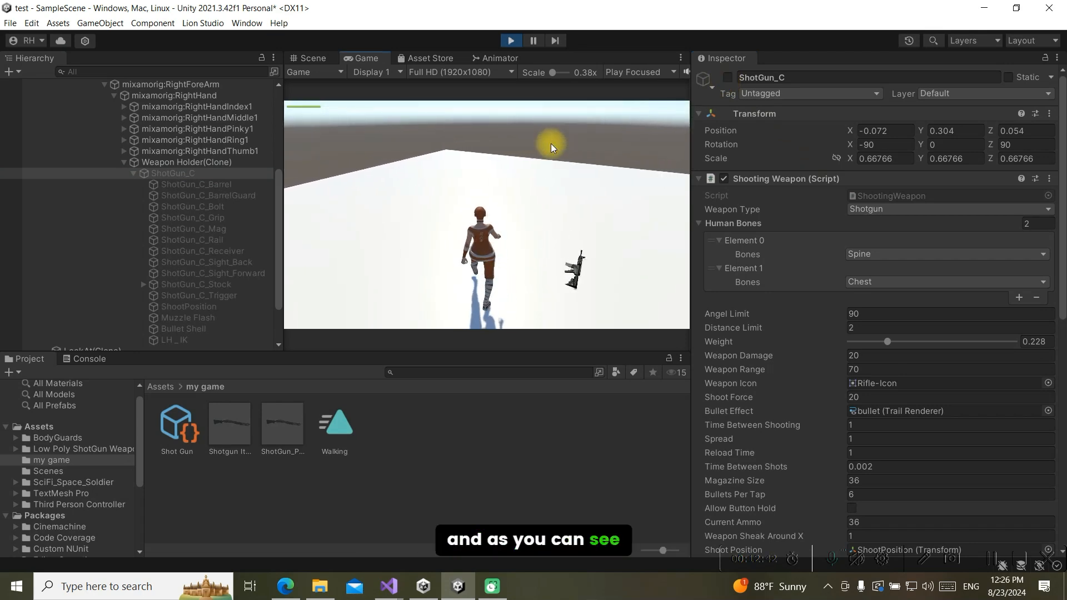
Compare the character's walk with the Walking preview on Mixamo in the browser, return to Unity, and stop play mode
{"action": "left_click", "coordinate": [285, 586]}
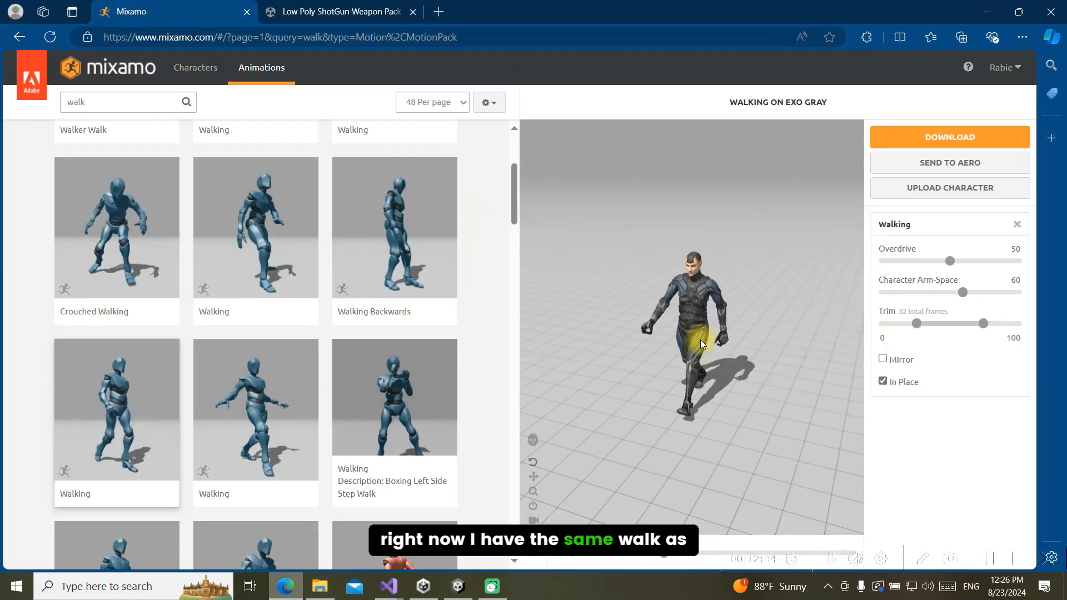
{"action": "left_click", "coordinate": [285, 586]}
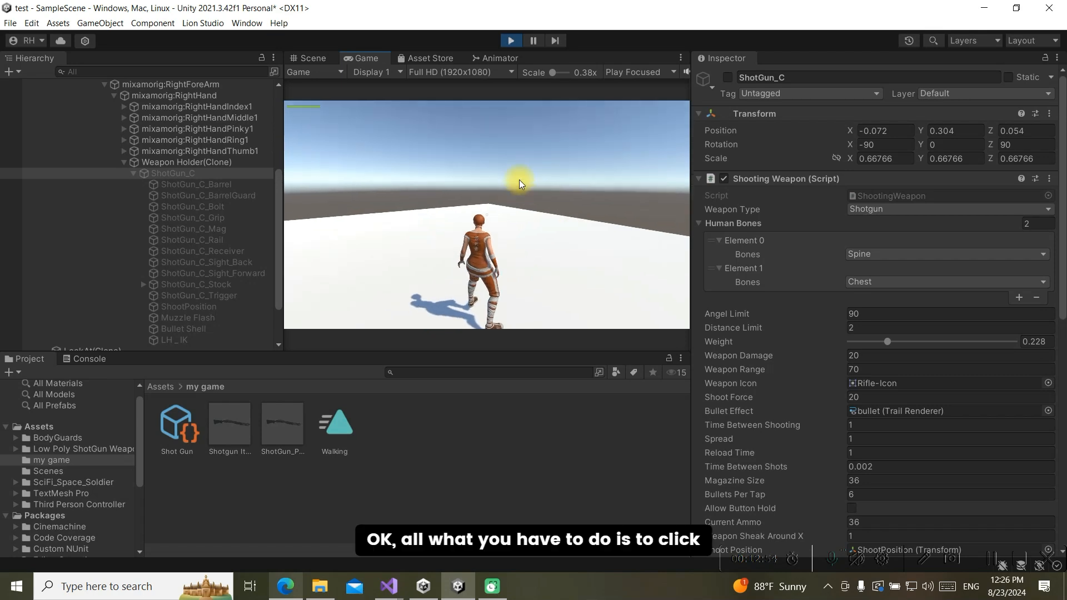
{"action": "left_click", "coordinate": [510, 40]}
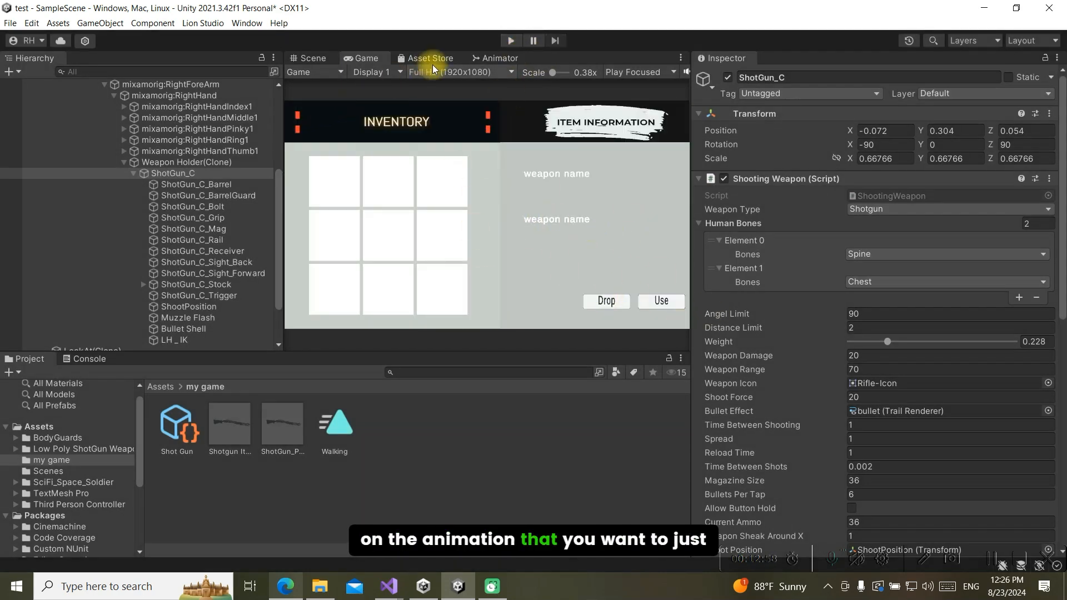
{"action": "left_click", "coordinate": [500, 57]}
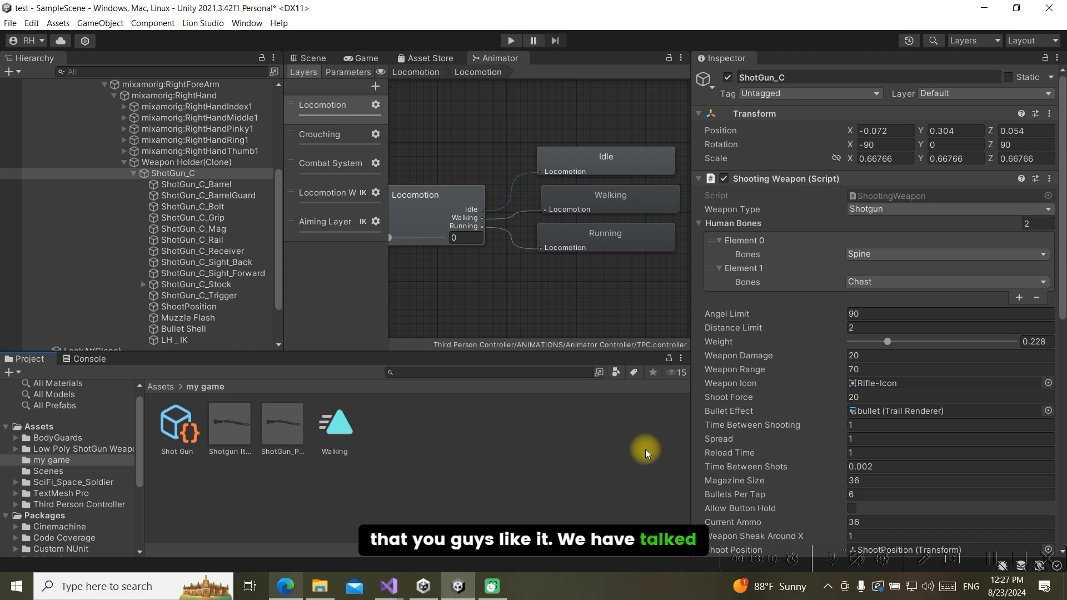
{"action": "left_click", "coordinate": [312, 58]}
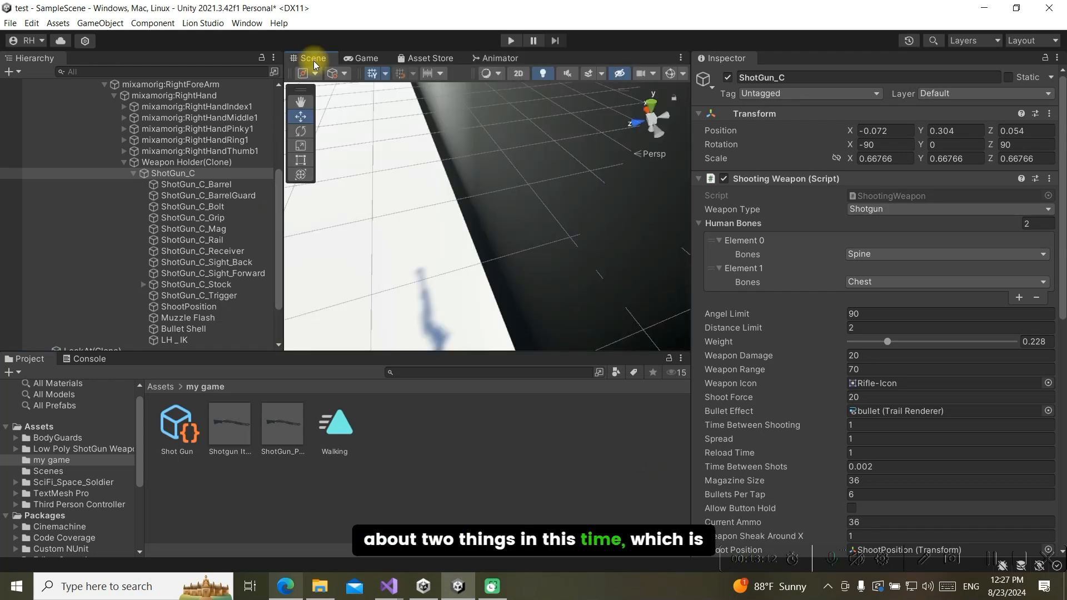
{"action": "left_click", "coordinate": [350, 58]}
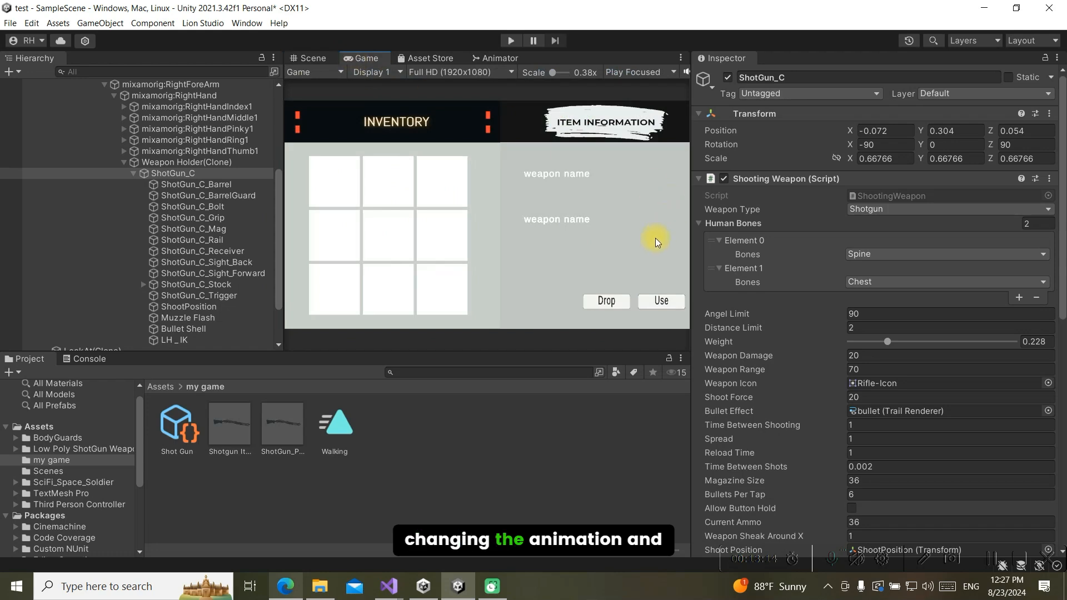